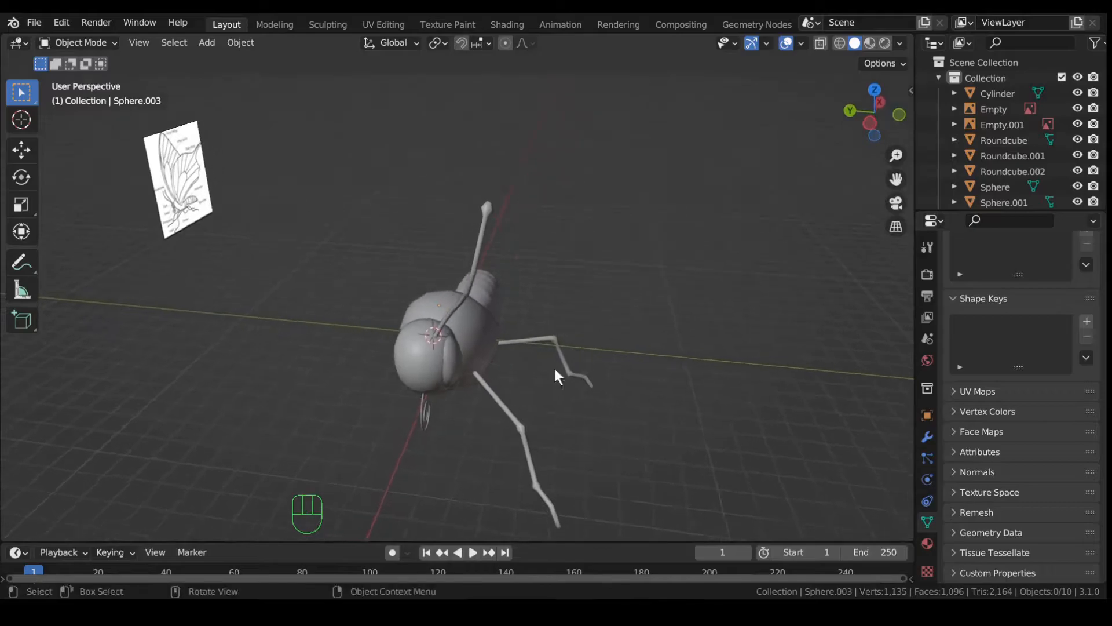
Add a Mirror modifier to the butterfly's front leg.
middle_click_drag(682, 401, 529, 427)
left_click(485, 412)
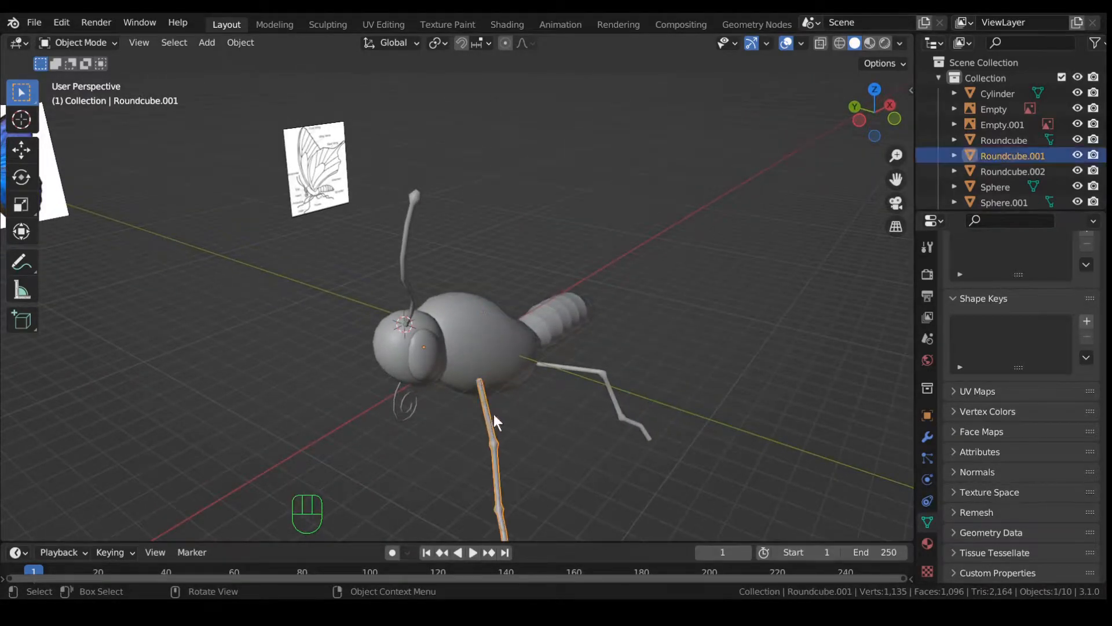
middle_click_drag(548, 373, 571, 378)
scroll(550, 414, "down", 3)
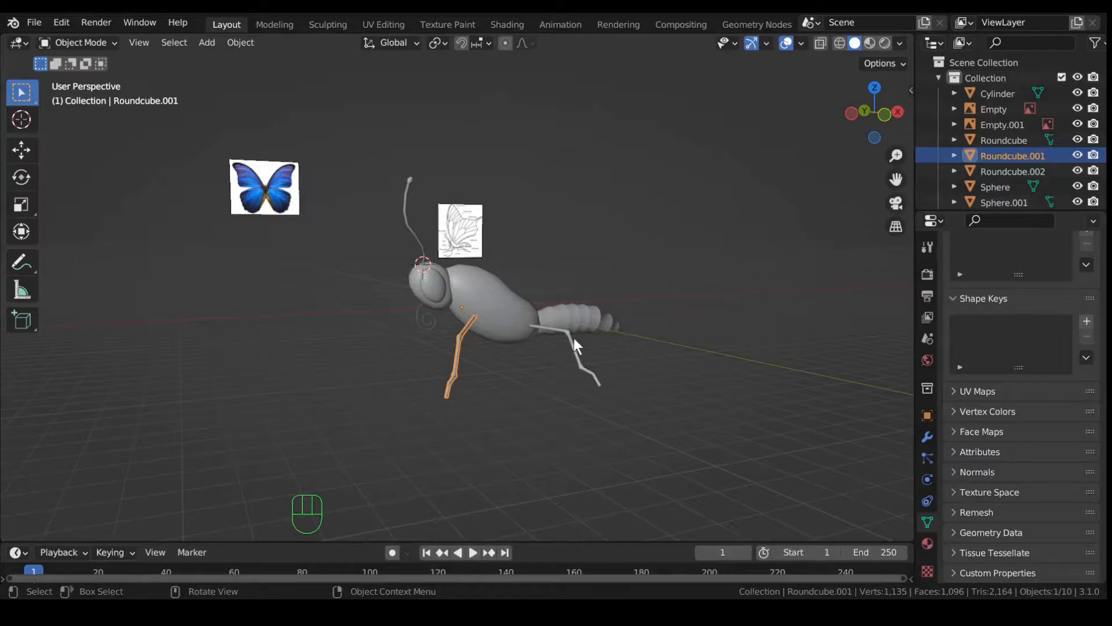
left_click(927, 438)
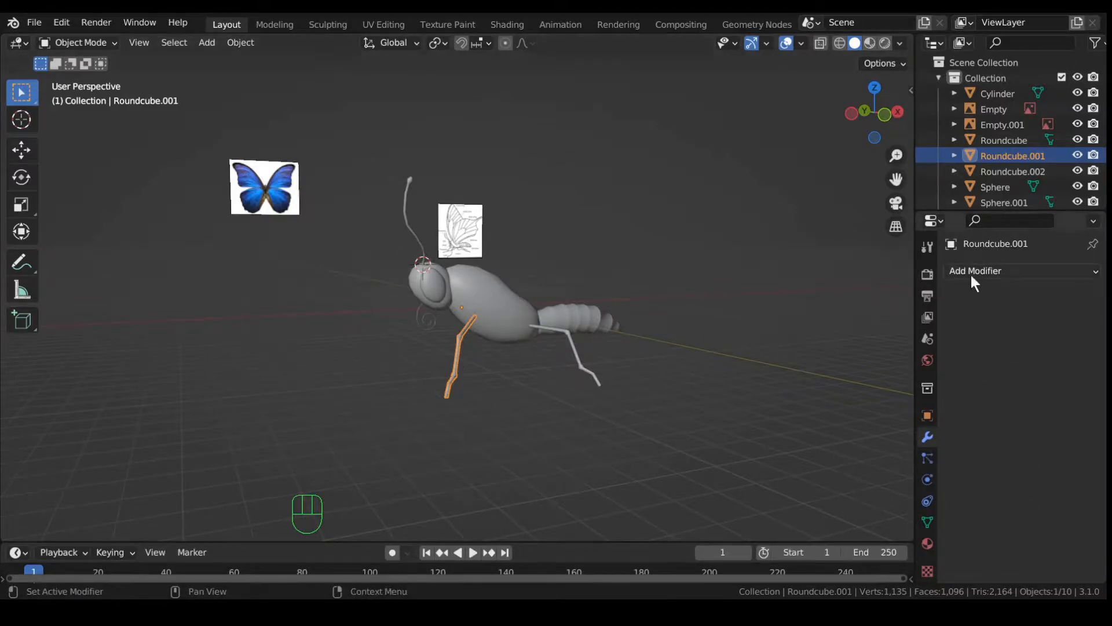
left_click(1026, 270)
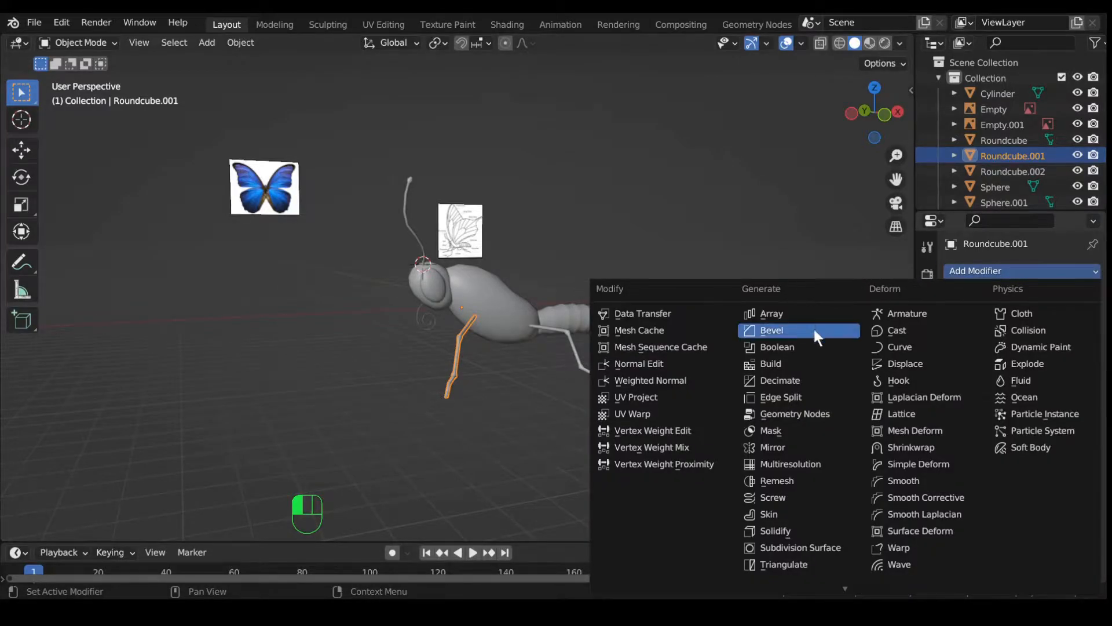
left_click(811, 447)
middle_click_drag(667, 432, 802, 432)
middle_click_drag(301, 392, 525, 420)
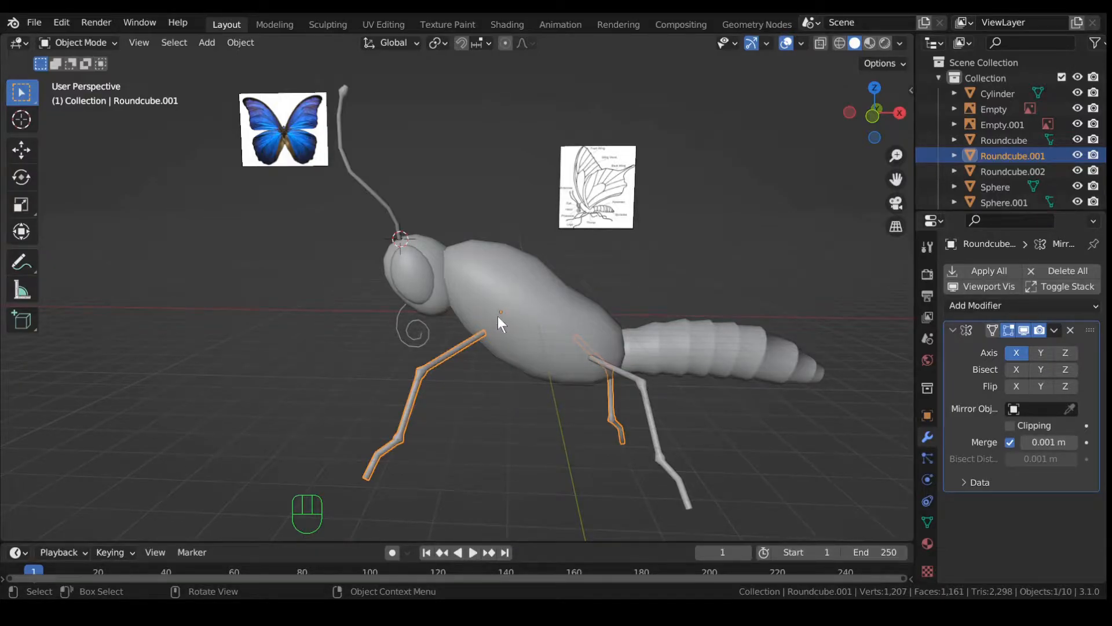
scroll(500, 314, "up", 1)
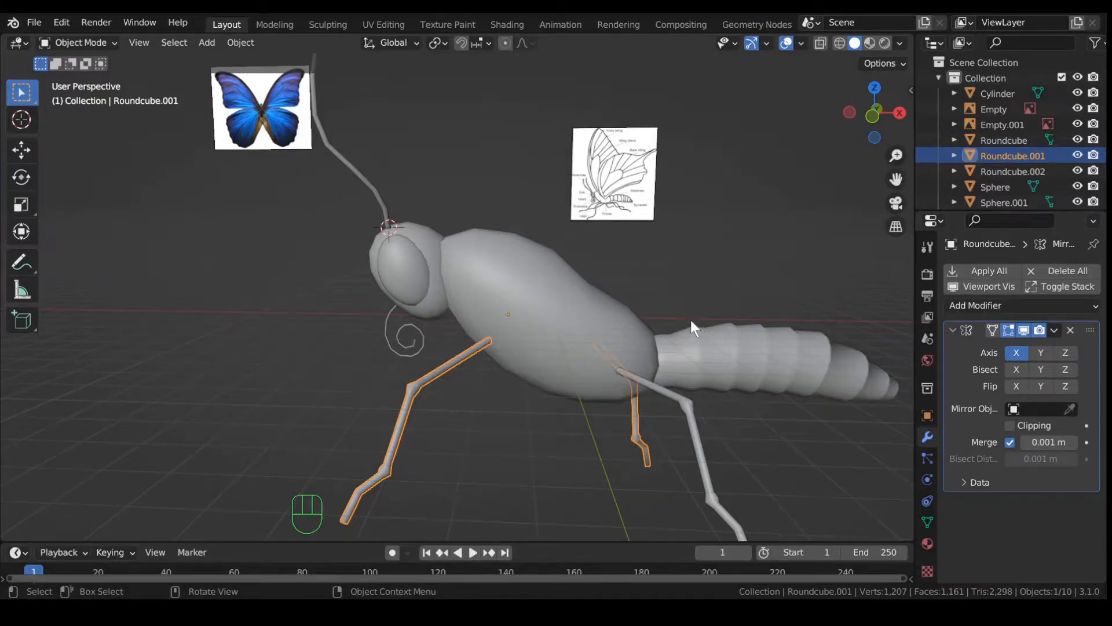
middle_click_drag(645, 304, 680, 377)
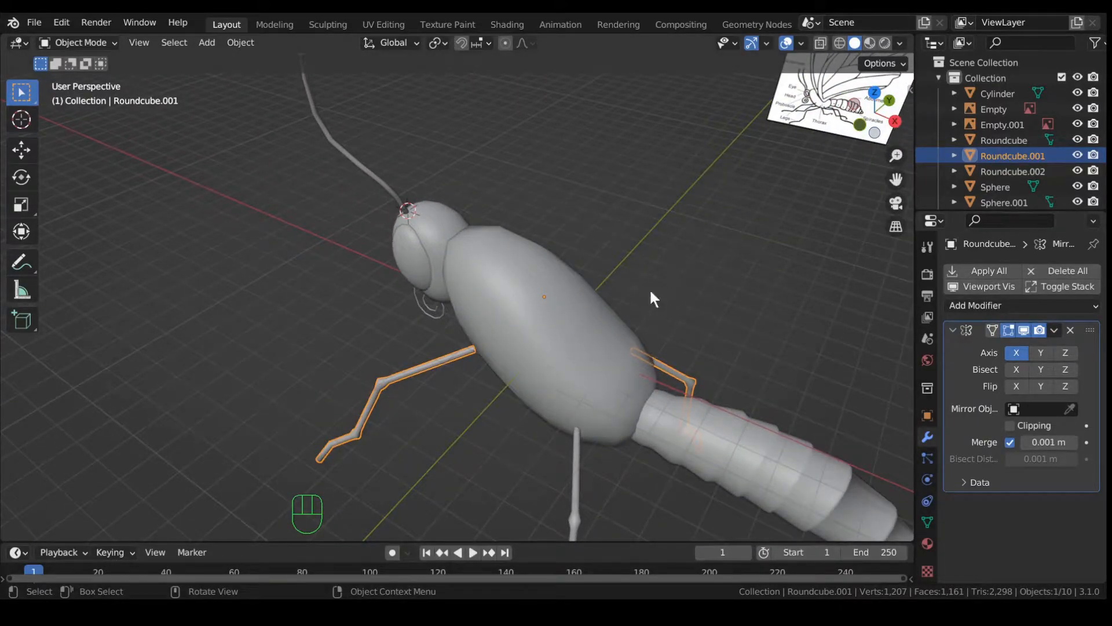
Switch the front leg's mirror axis from X to Y and apply its location, rotation and scale.
left_click(1017, 353)
left_click(1039, 353)
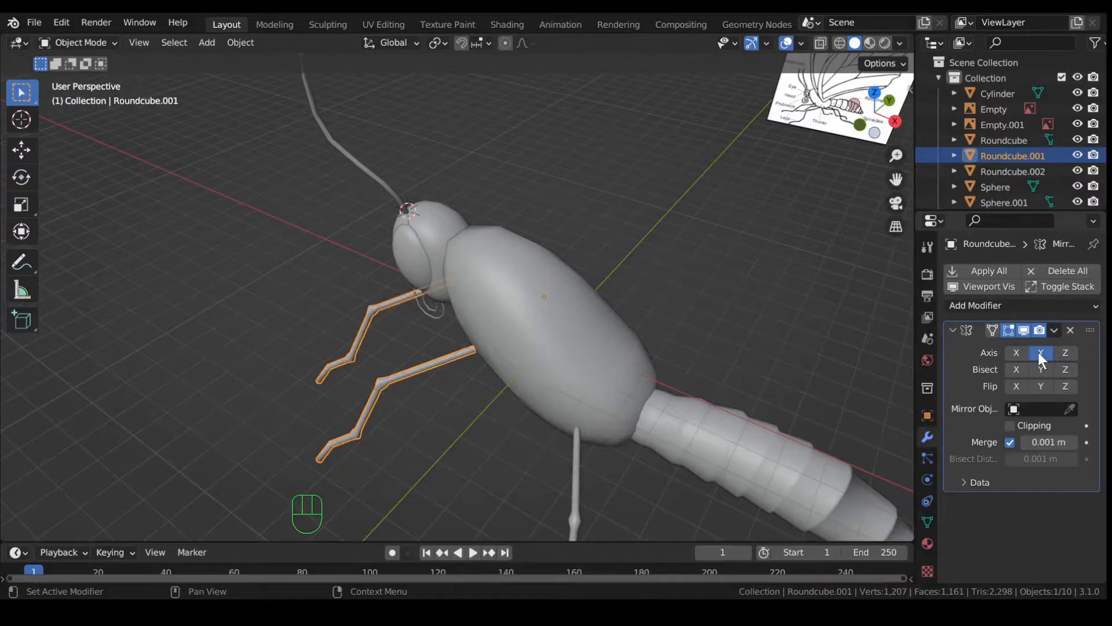
middle_click_drag(644, 316, 618, 329)
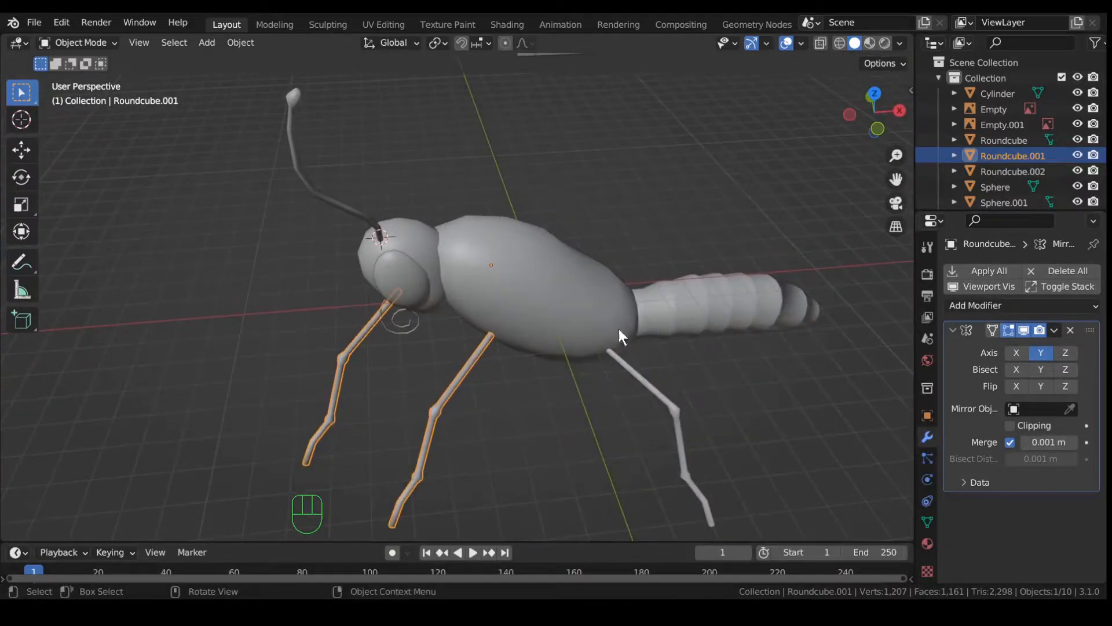
key("q")
left_click(551, 338)
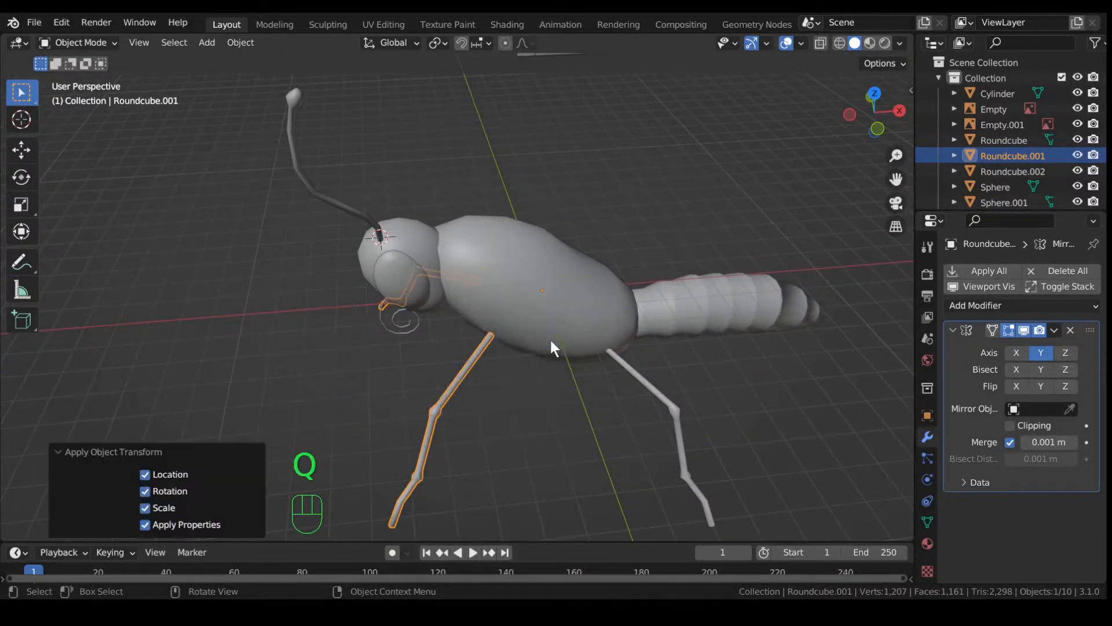
middle_click_drag(551, 339, 533, 311)
scroll(516, 313, "down", 3)
scroll(534, 312, "up", 6)
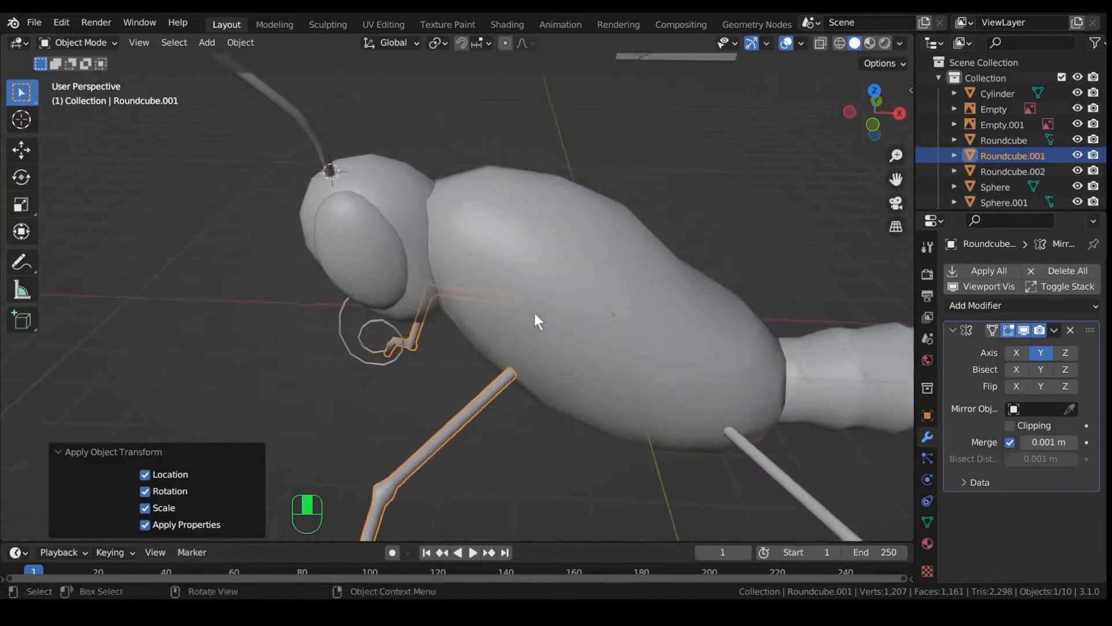
Add a Mirror modifier to the butterfly's rear leg.
left_click(593, 295)
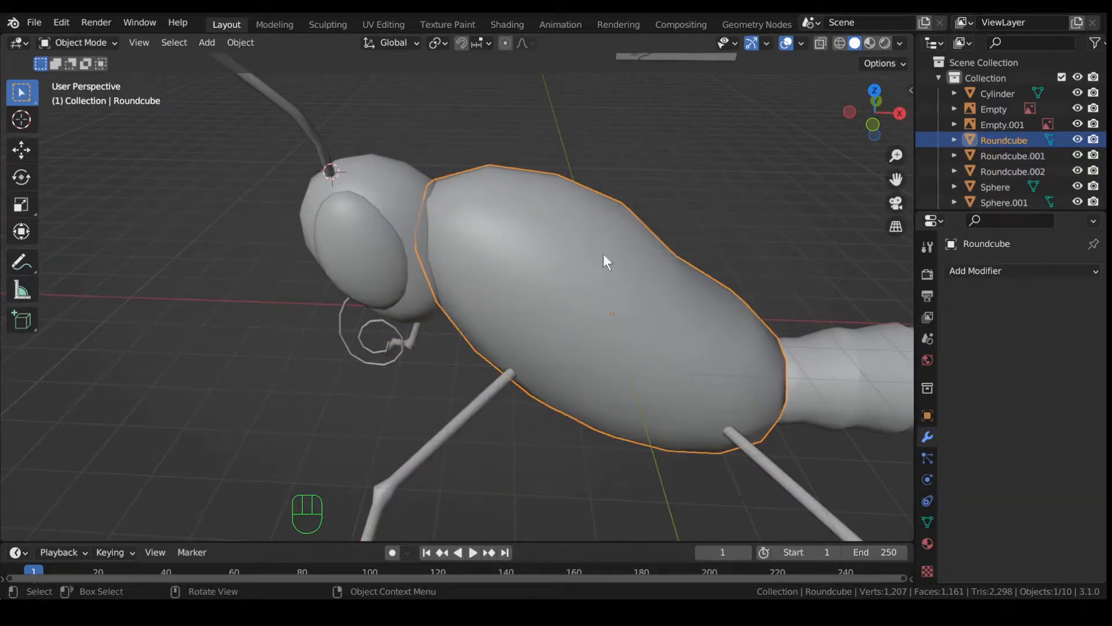
middle_click_drag(562, 313, 583, 299)
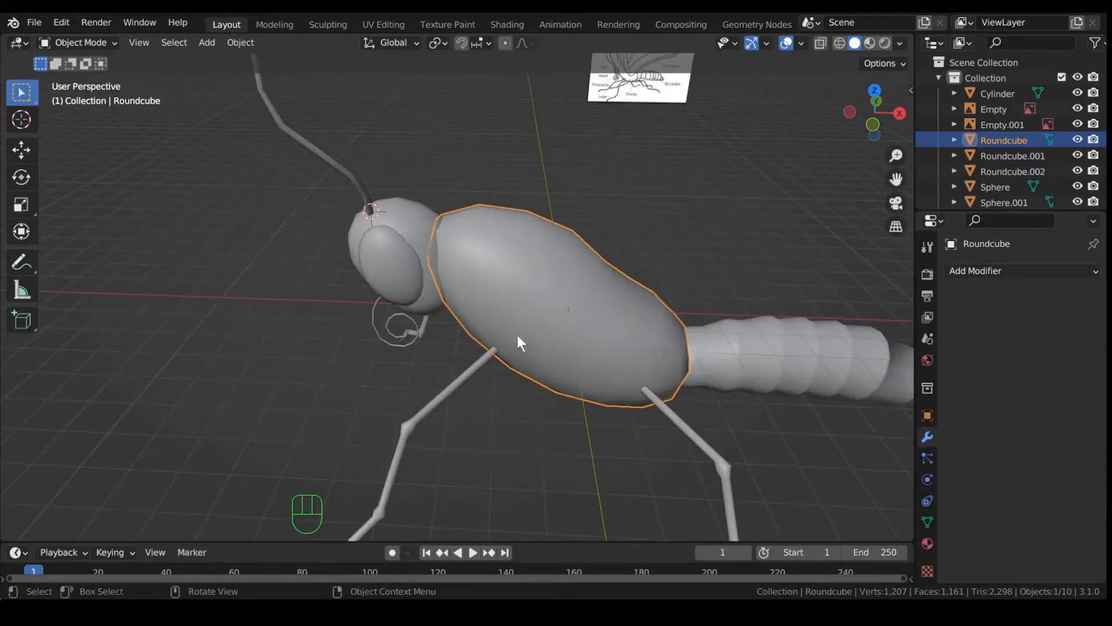
scroll(528, 348, "down", 4)
left_click(588, 384)
middle_click_drag(562, 352, 614, 362)
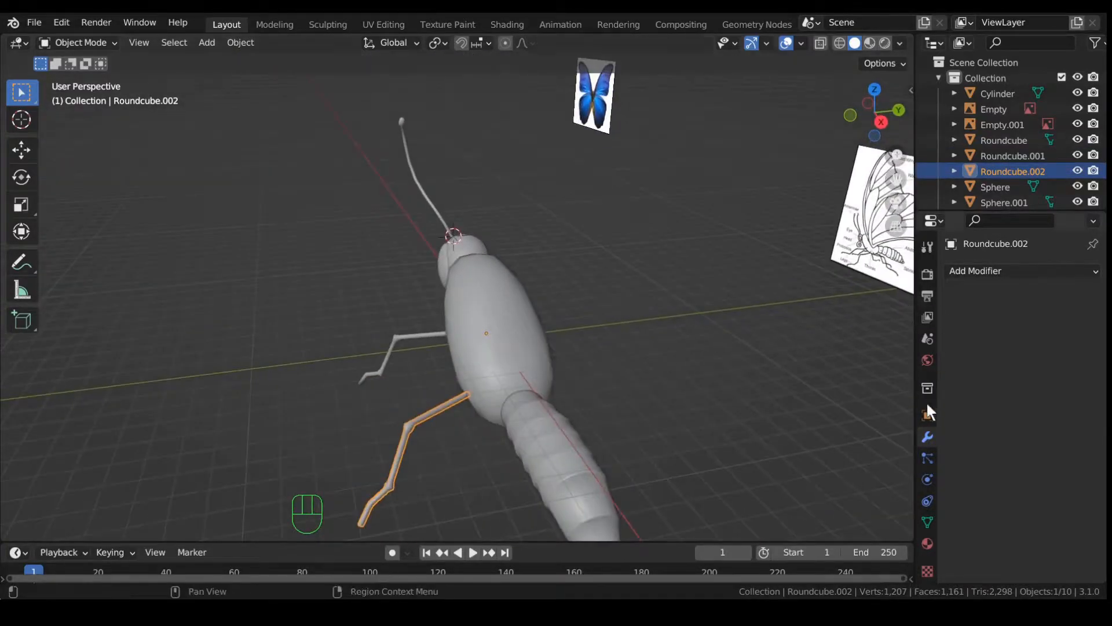
left_click(985, 273)
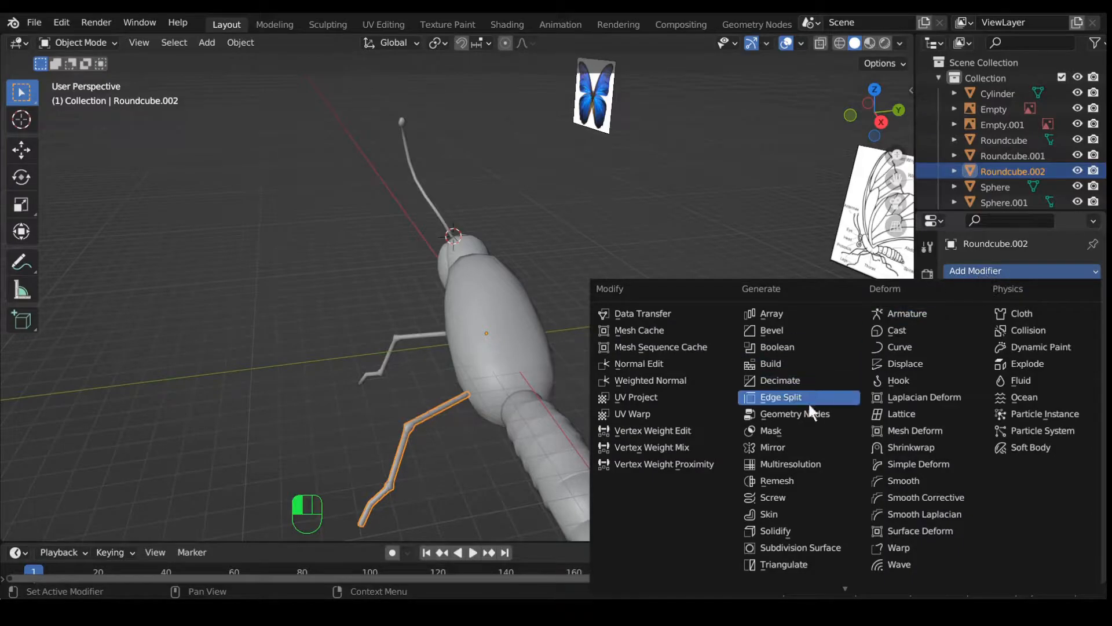
left_click(798, 441)
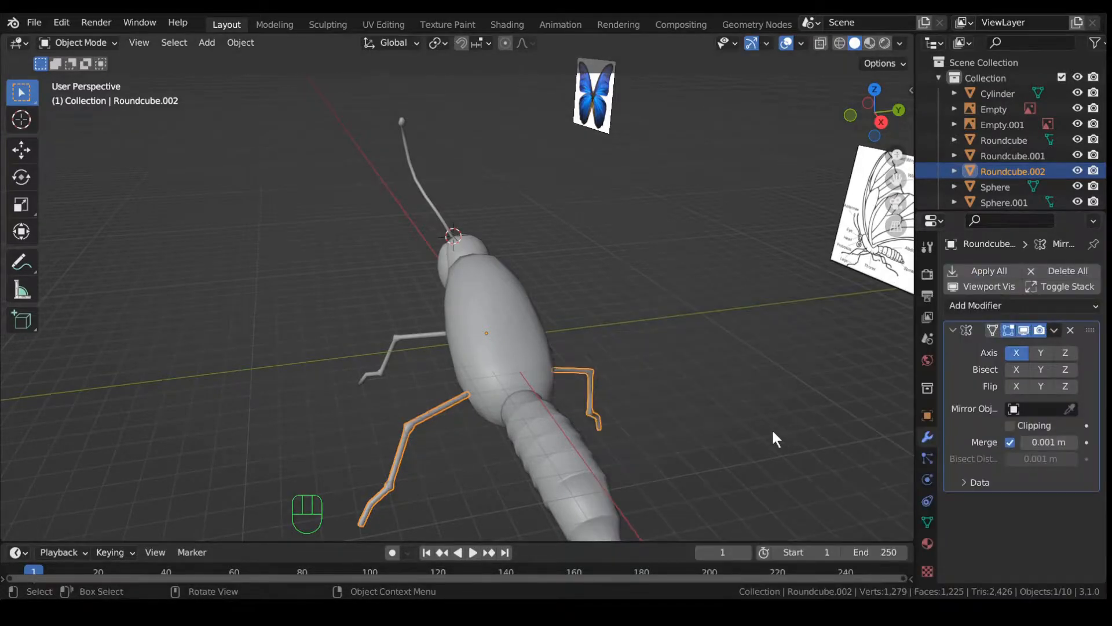
Mirror the rear leg across the Y axis only, using the main body Roundcube as the mirror object.
left_click(1039, 353)
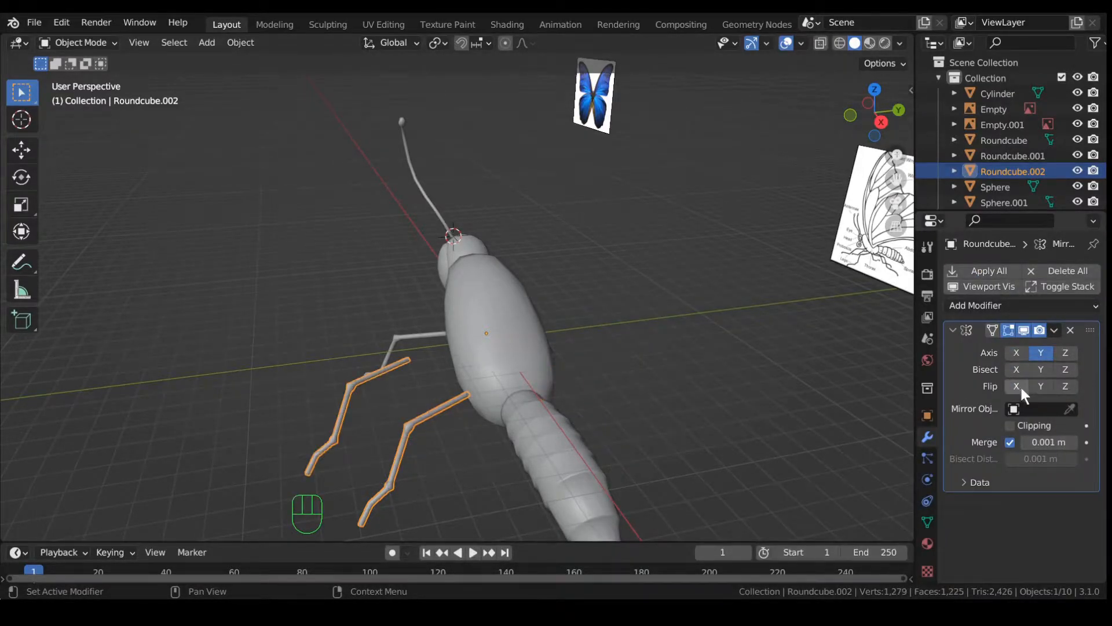
left_click(1070, 408)
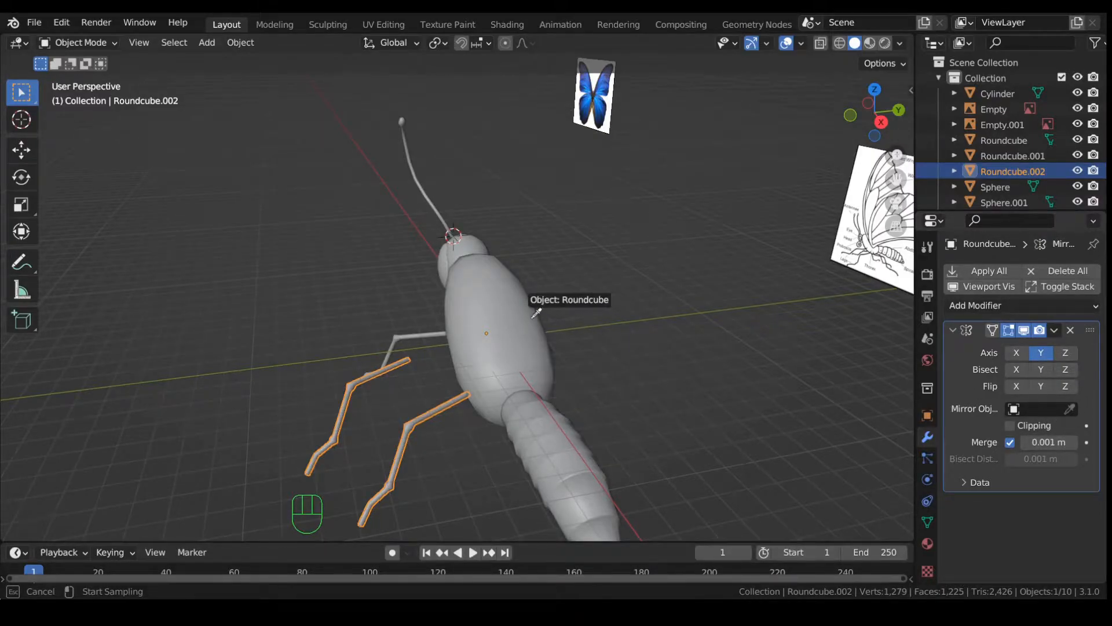
left_click(577, 321)
middle_click_drag(717, 388, 405, 377)
mouse_move(656, 343)
middle_mouse_down()
mouse_move(627, 325)
mouse_move(622, 349)
mouse_move(652, 342)
middle_mouse_up()
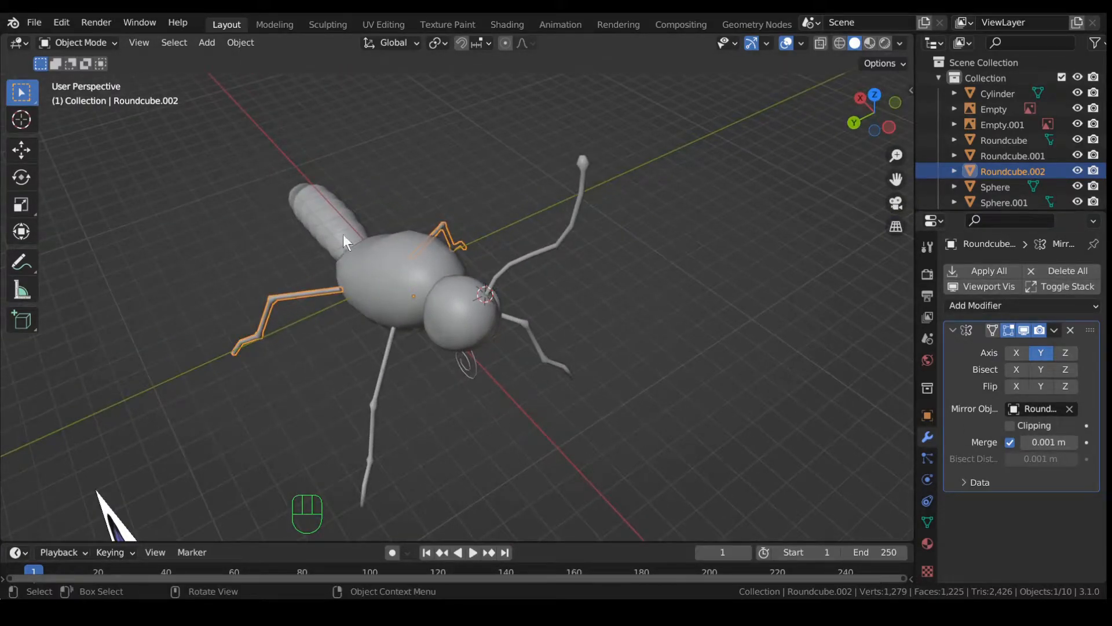
Add a Mirror modifier to the antenna on the butterfly's head.
left_click(556, 252)
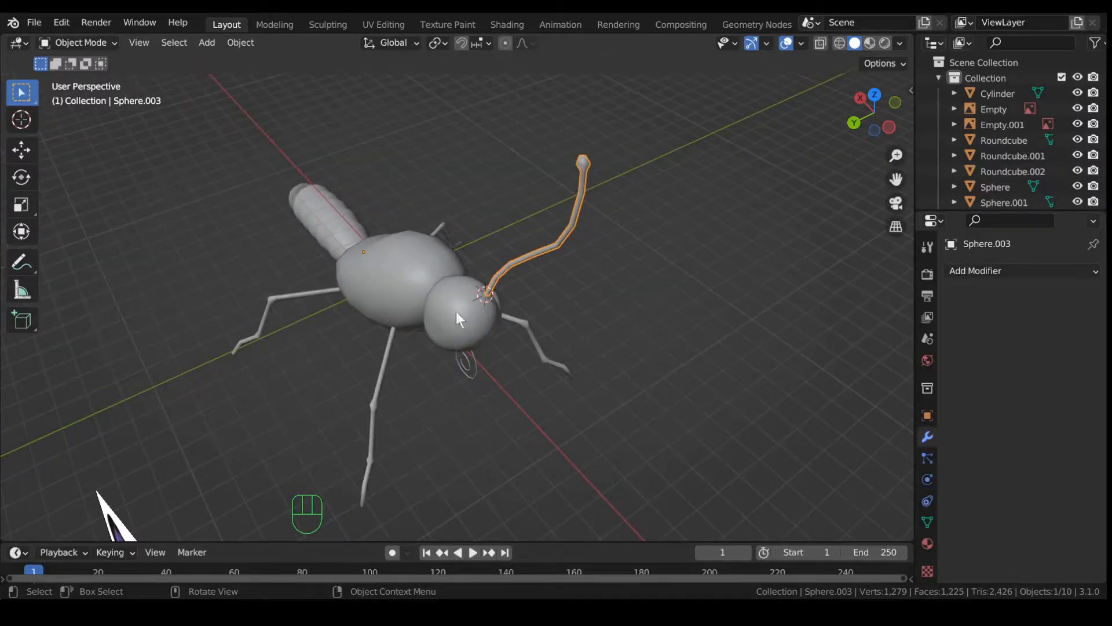
middle_click_drag(536, 323, 560, 292)
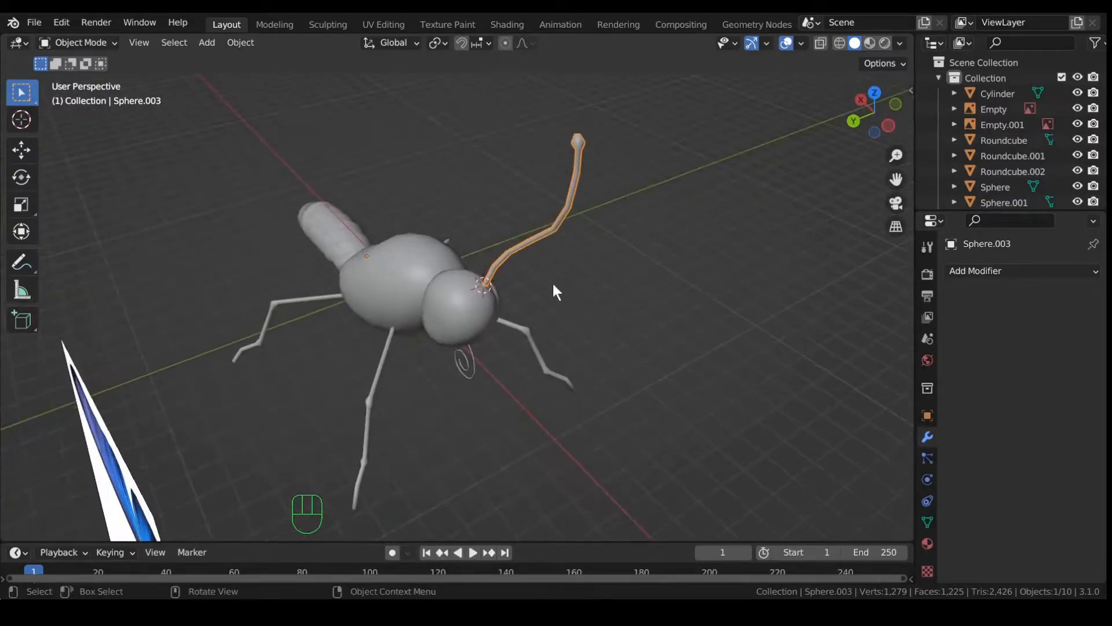
middle_click_drag(655, 307, 725, 281)
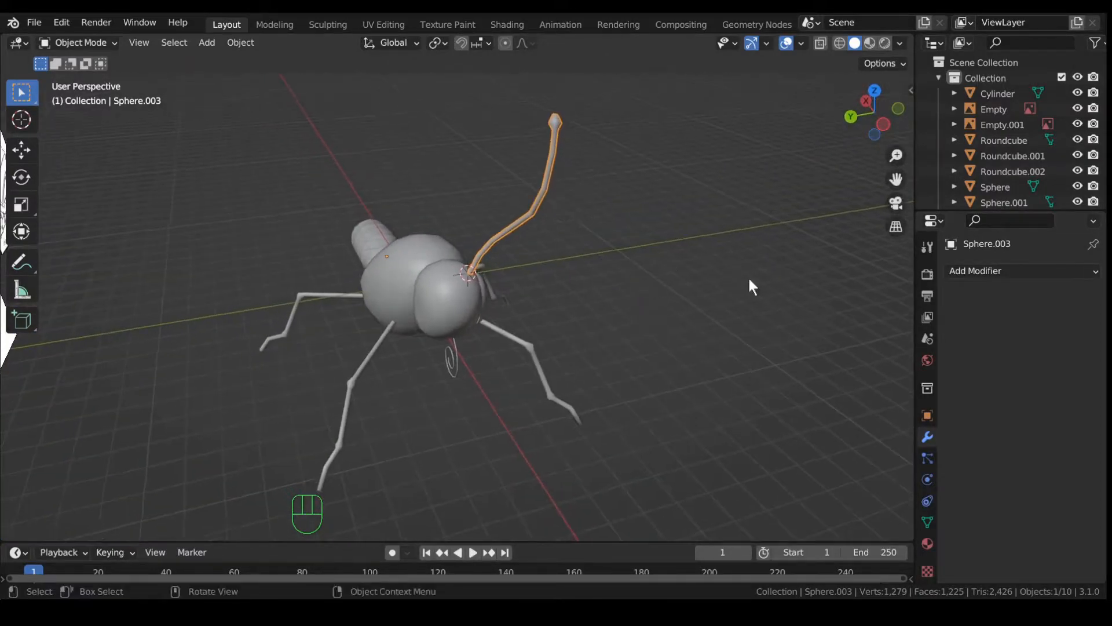
left_click(993, 272)
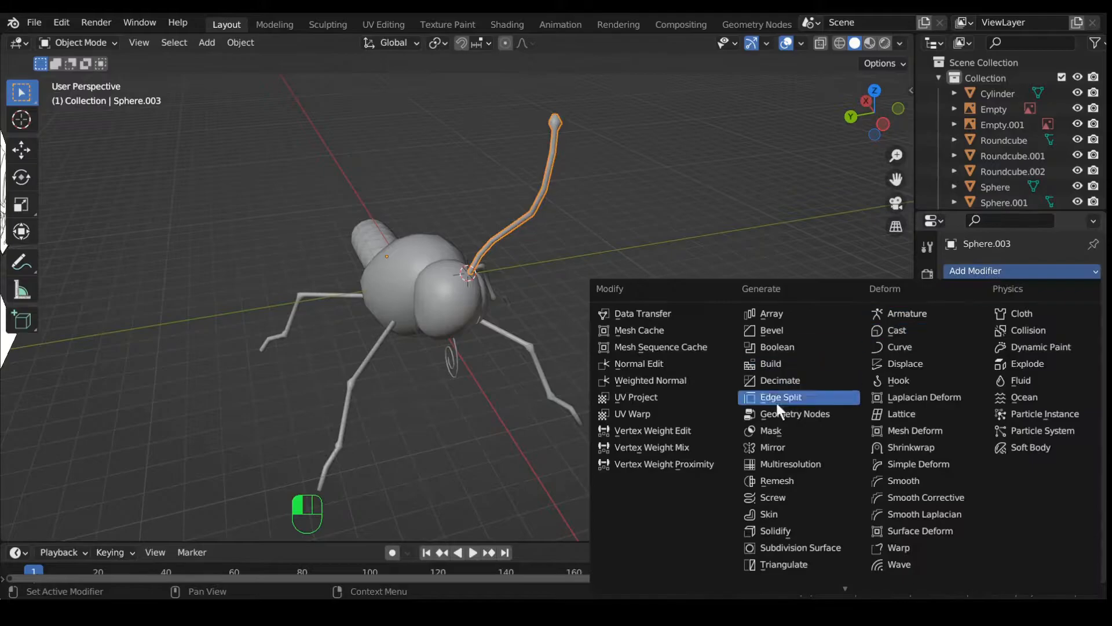
left_click(776, 446)
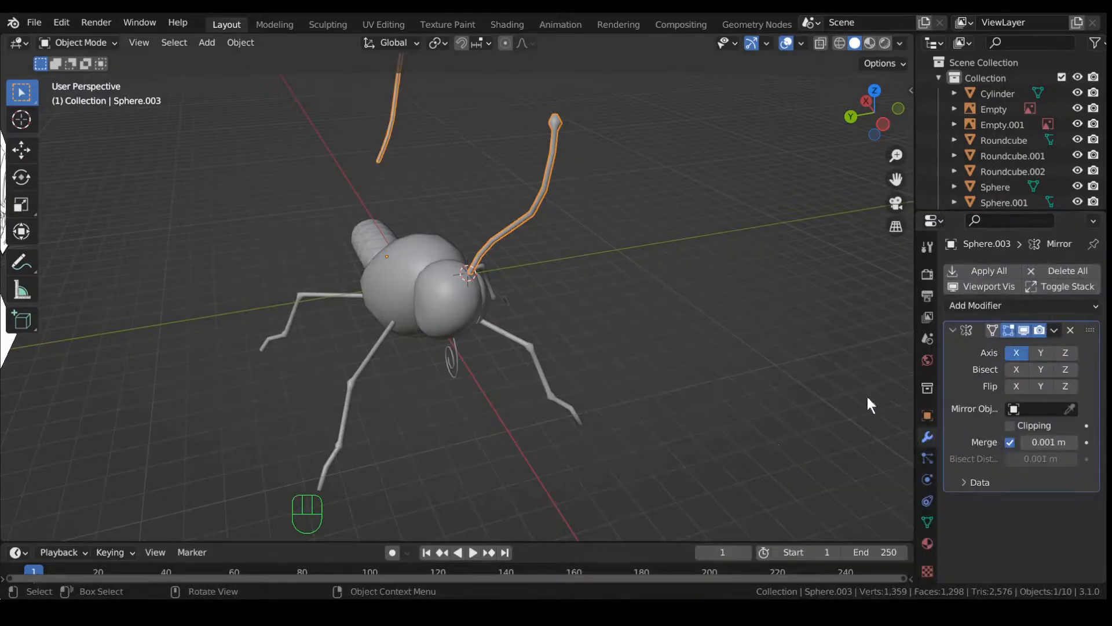
Mirror the antenna across the Y axis only, using the head Sphere as the mirror object.
left_click(1018, 352)
left_click(1039, 354)
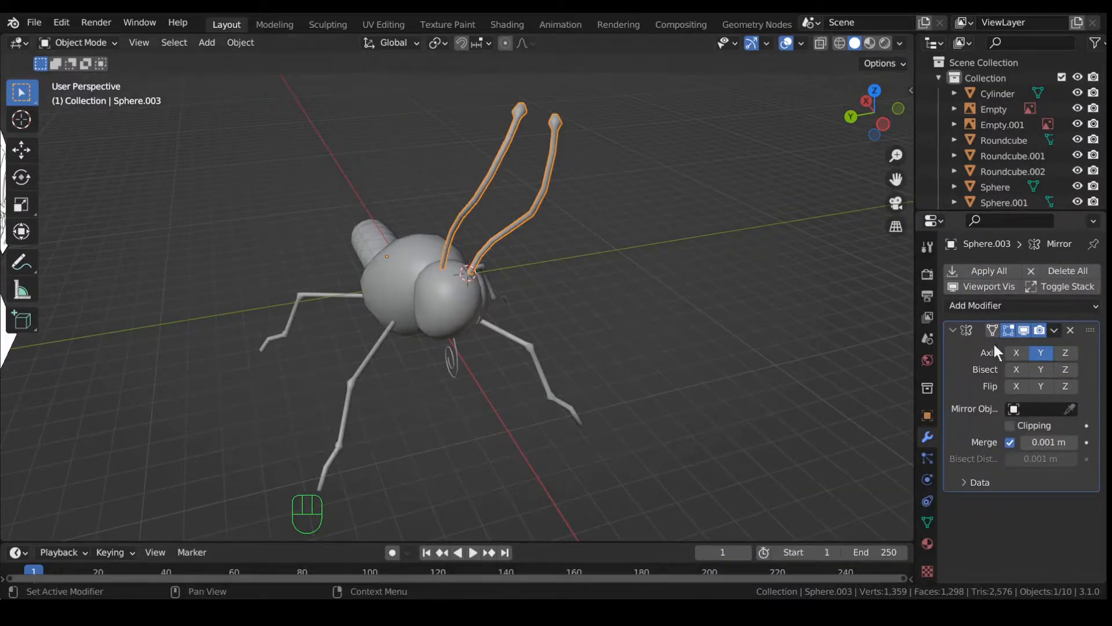
middle_click_drag(857, 324, 637, 289)
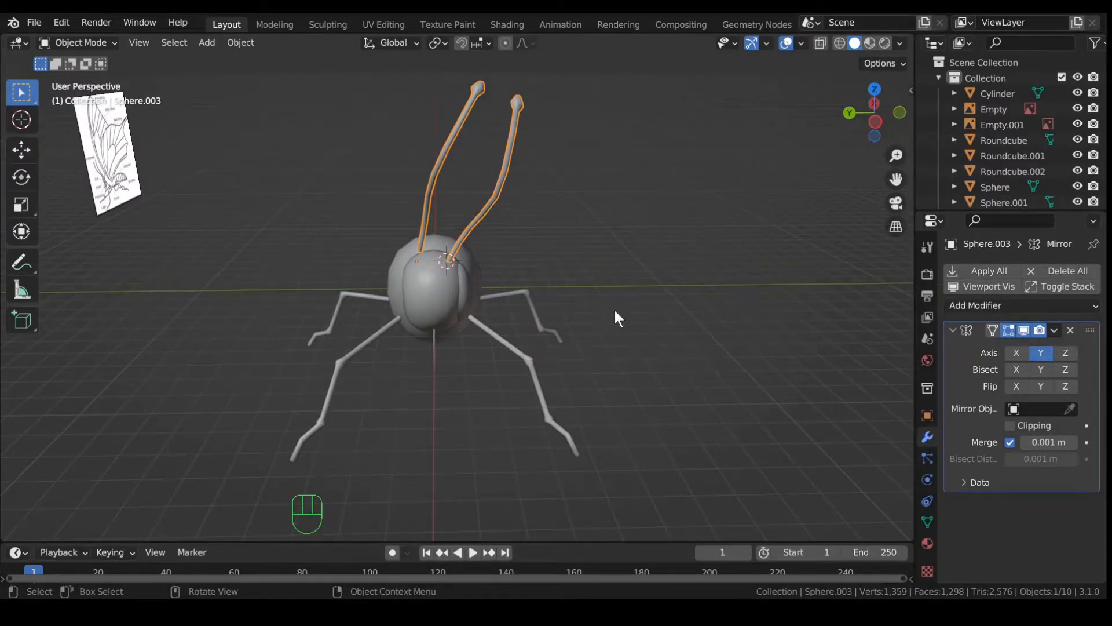
left_click(1070, 409)
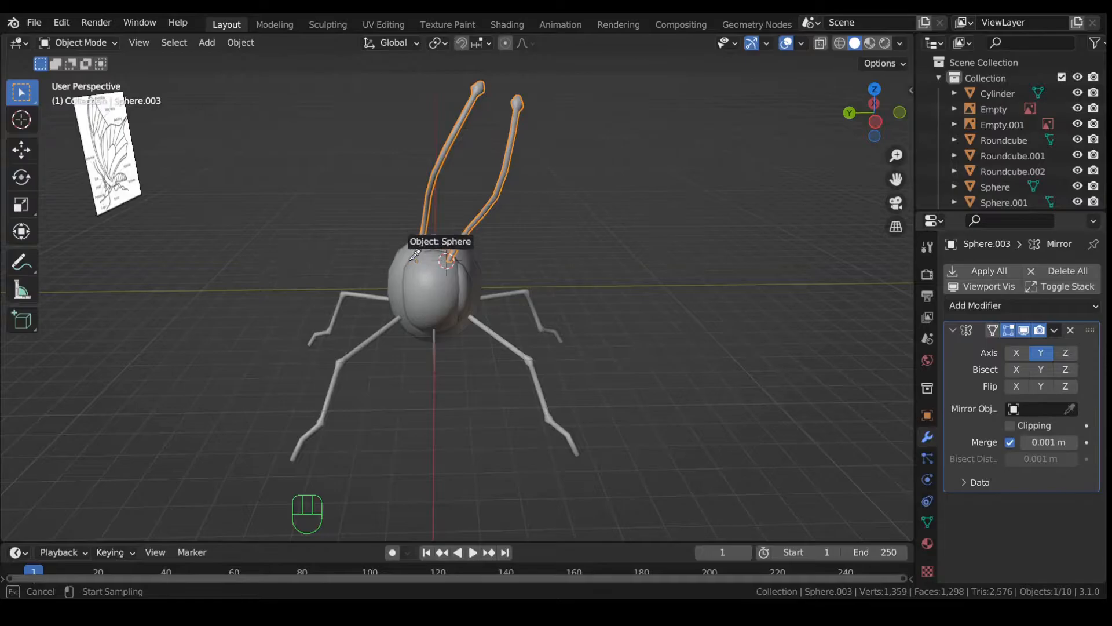
left_click(442, 255)
middle_click_drag(468, 372, 313, 244)
Clear the location and rotation of the blue butterfly reference image so it lies flat at the world origin.
left_click(315, 195)
middle_click_drag(332, 194, 356, 194)
key("alt")
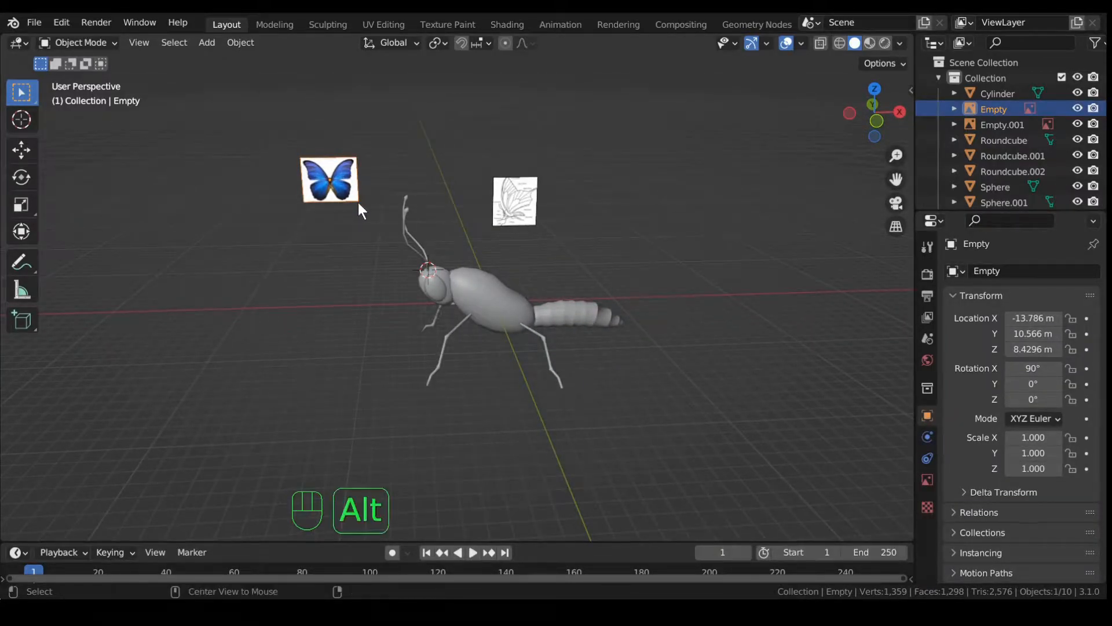
key("alt+g")
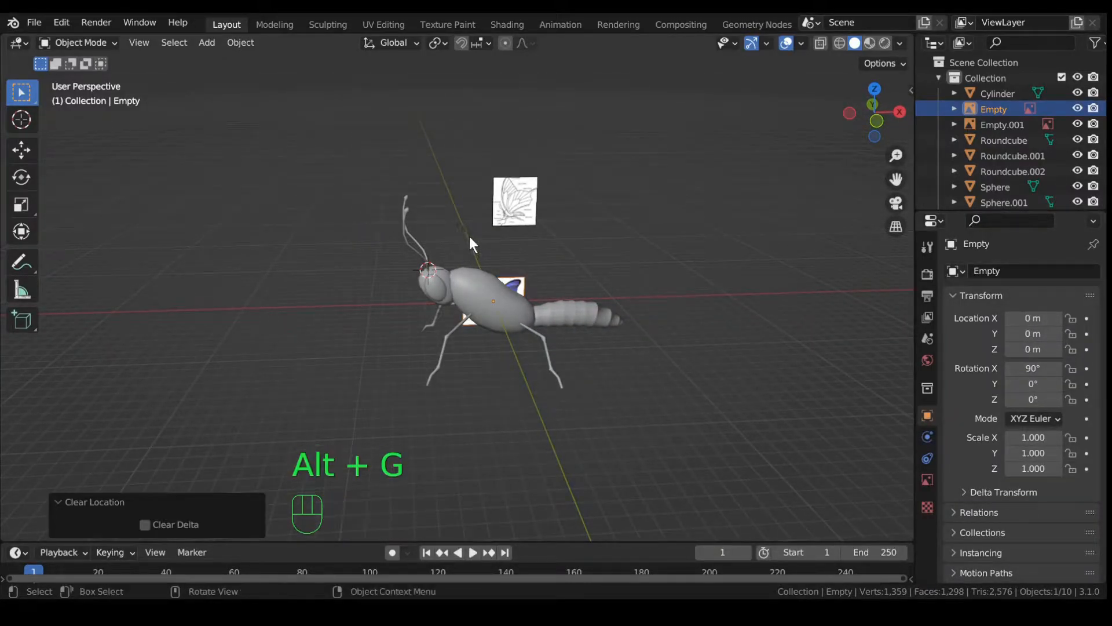
key("alt+r")
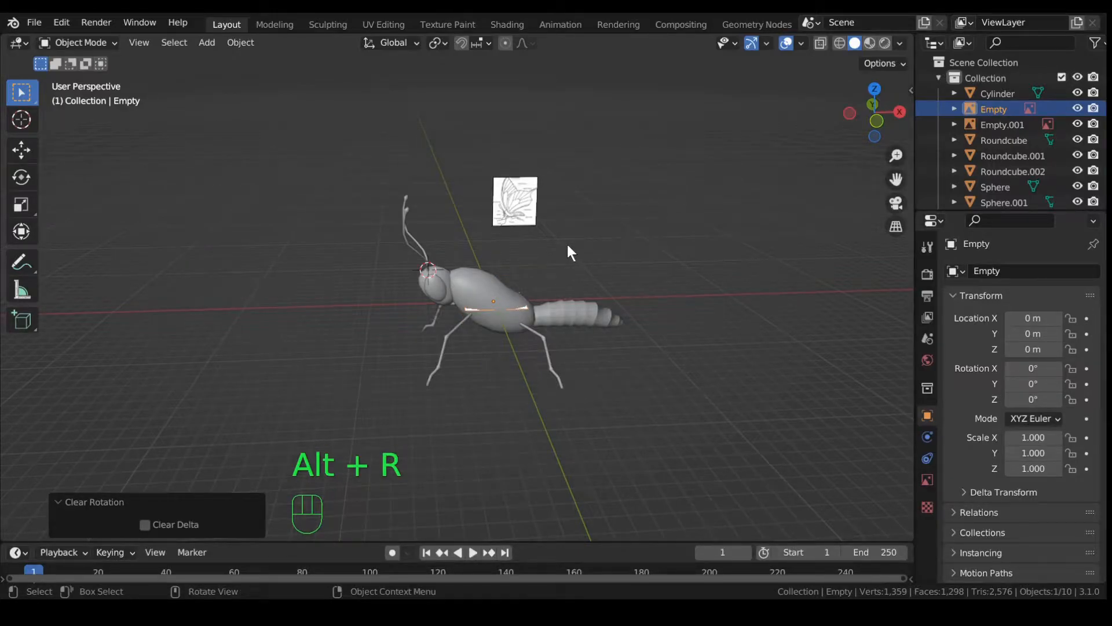
Turn on X-ray in the top view and rotate the blue butterfly reference image 90° about Z.
key("KP_7")
key("alt+z")
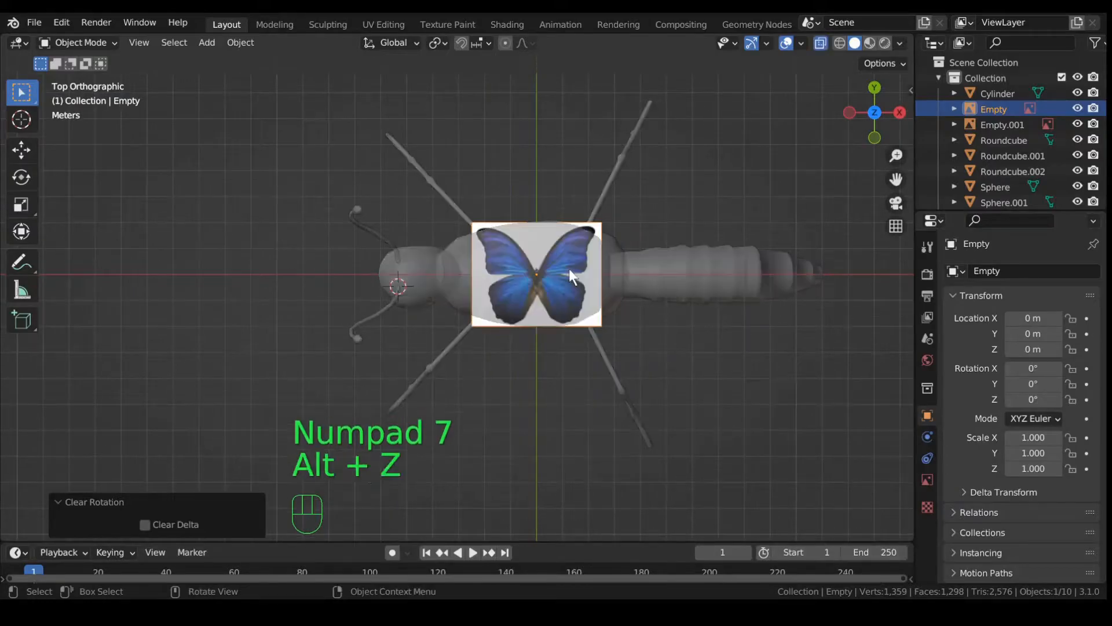
scroll(568, 273, "down", 1)
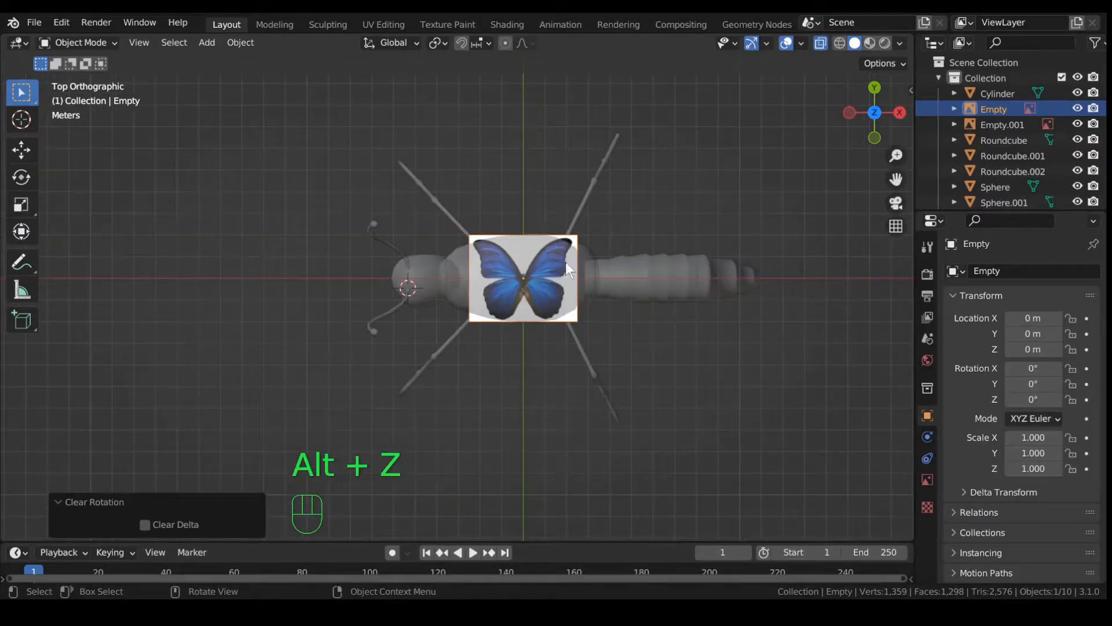
type("r")
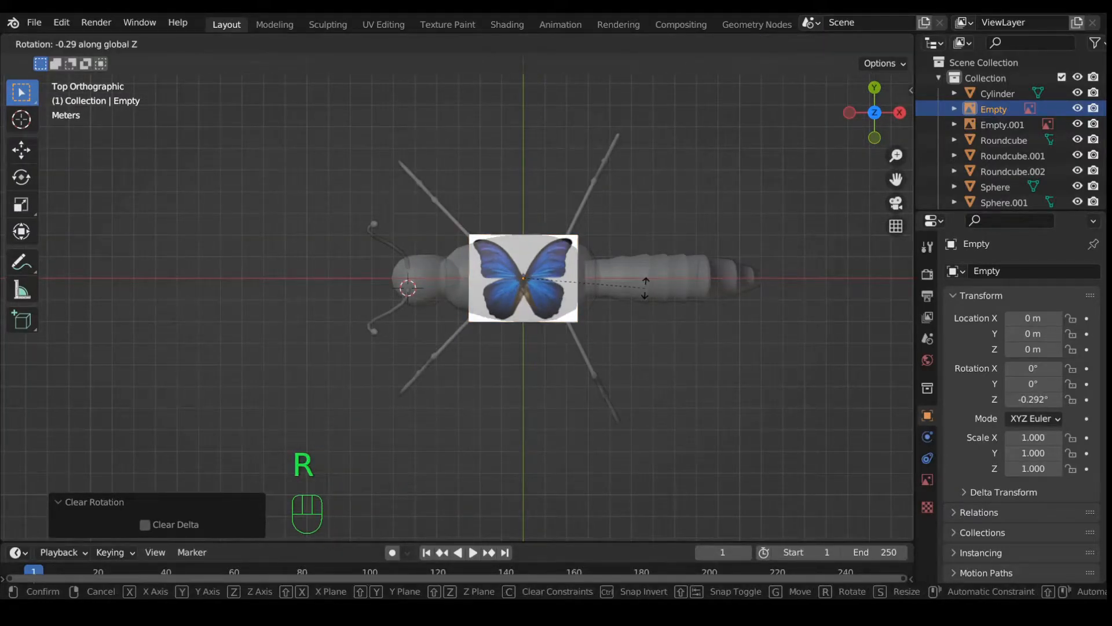
type("90")
left_click(644, 286)
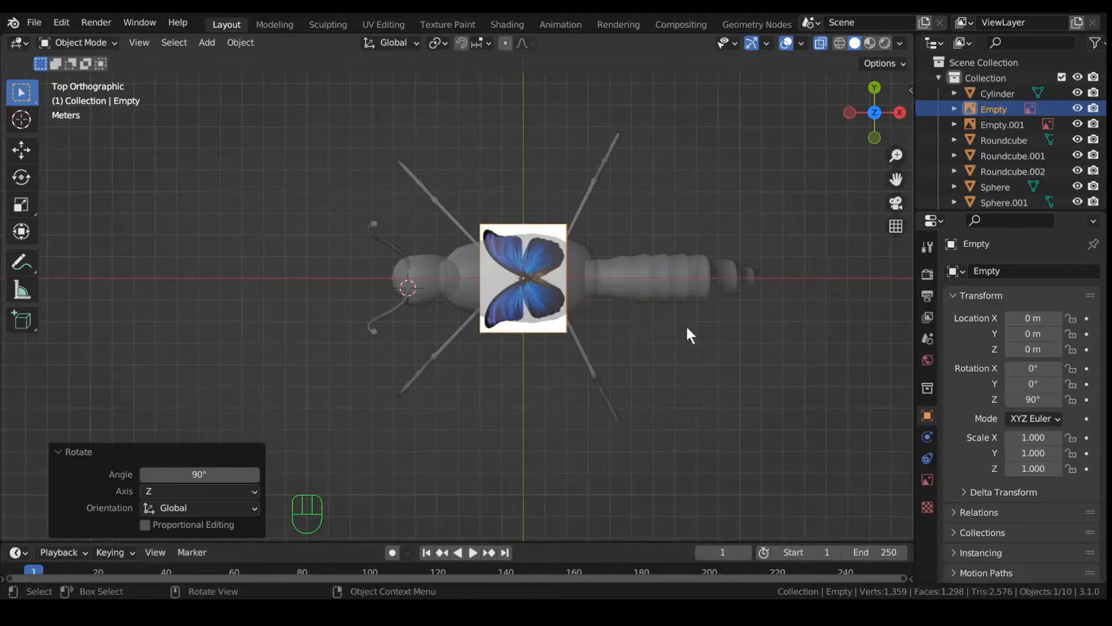
Scale the blue butterfly reference image up to about 5.9 on all axes.
key("s")
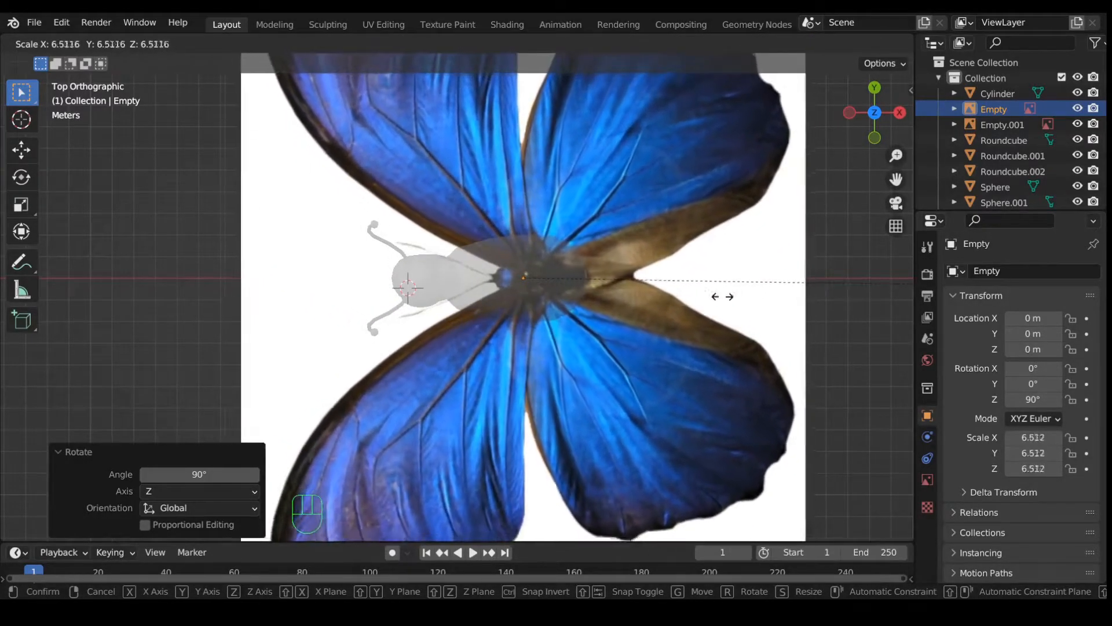
left_click(620, 300)
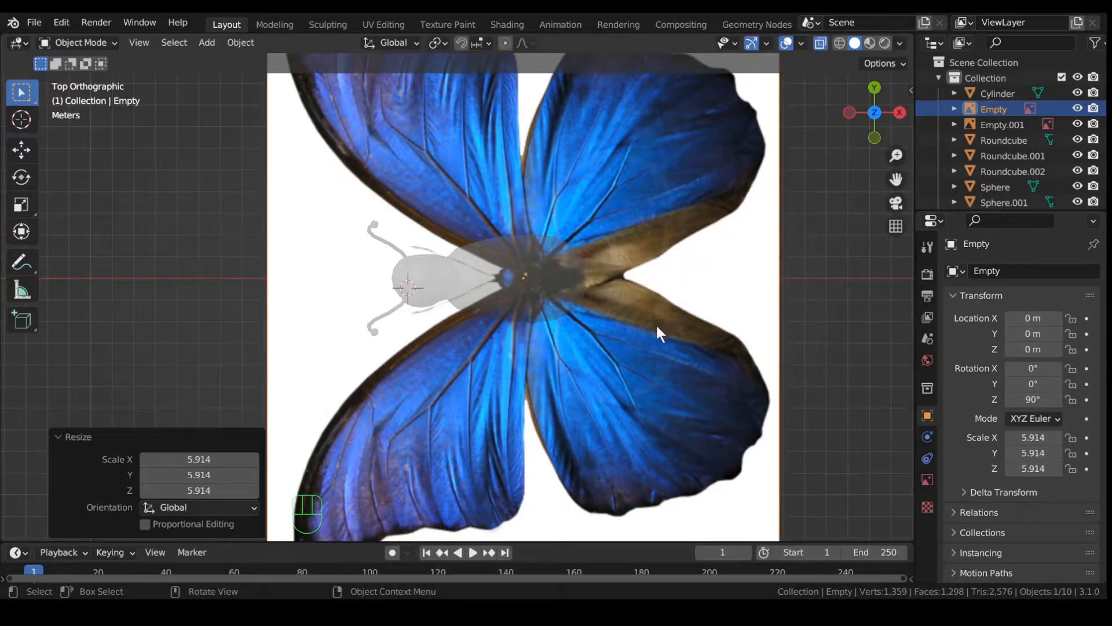
Try aligning the reference image with the body by moving it about -1.01 m along X and 0.86 m along Y.
key("g")
key("x")
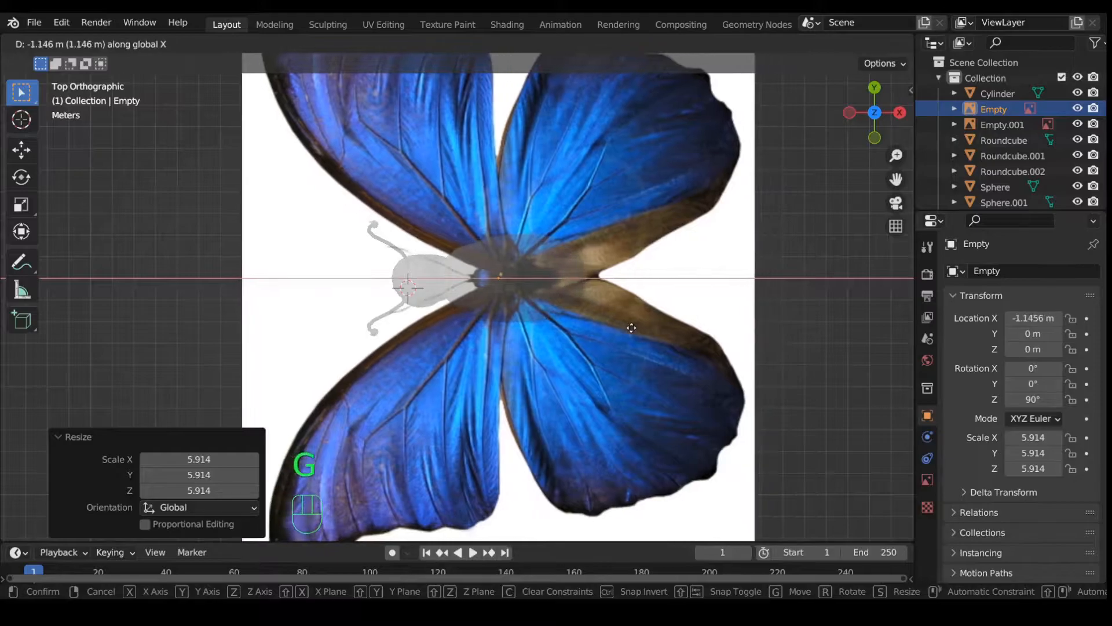
left_click(604, 327)
scroll(594, 331, "down", 2)
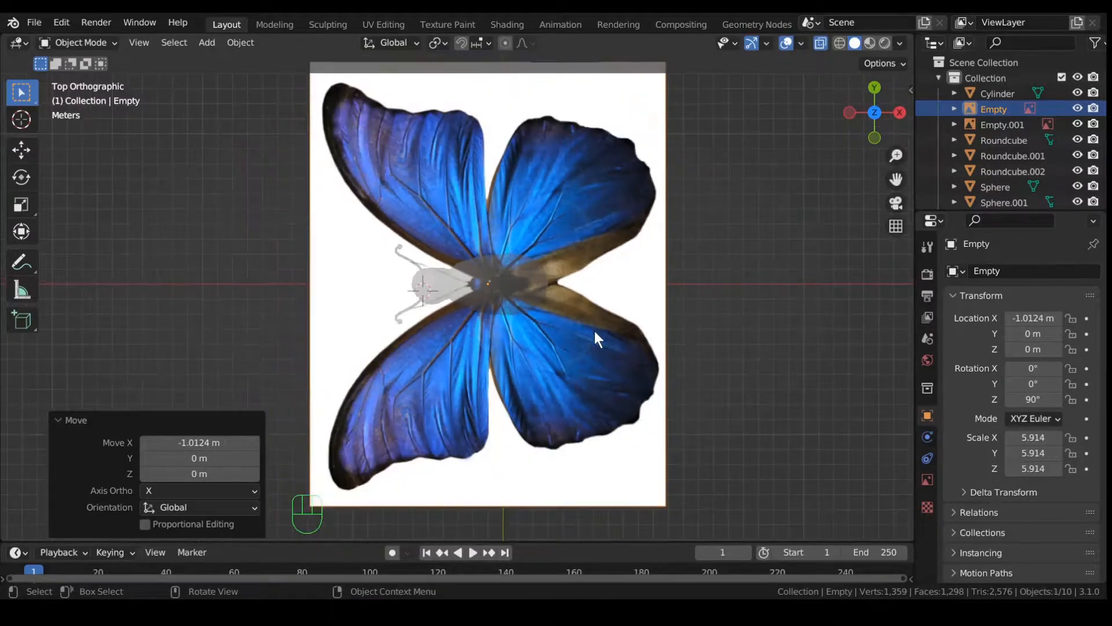
scroll(594, 332, "up", 1)
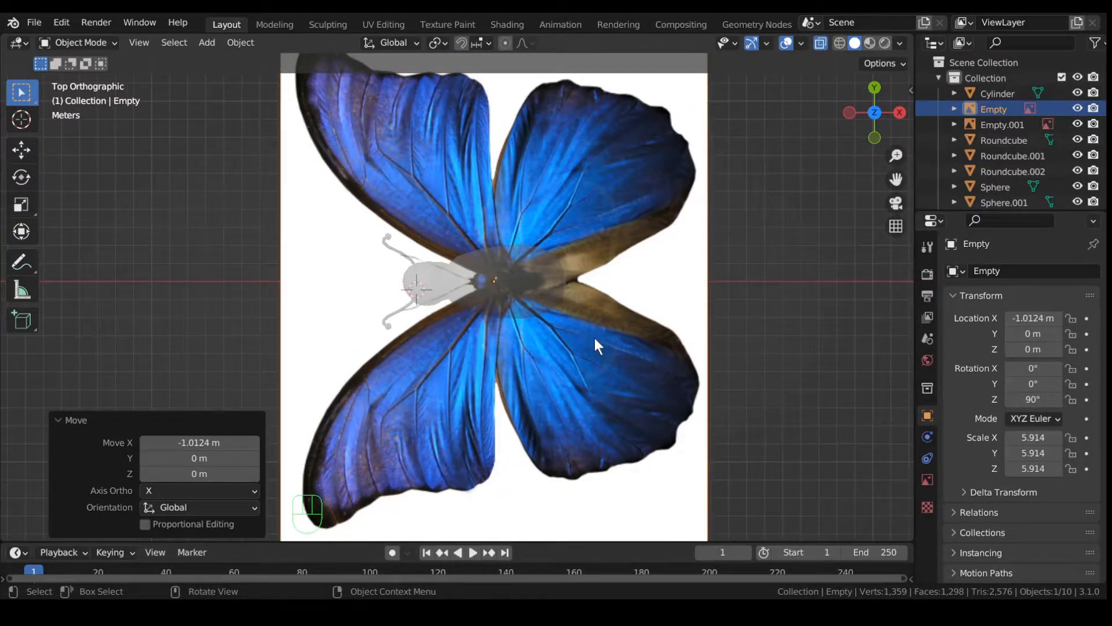
key("g")
key("y")
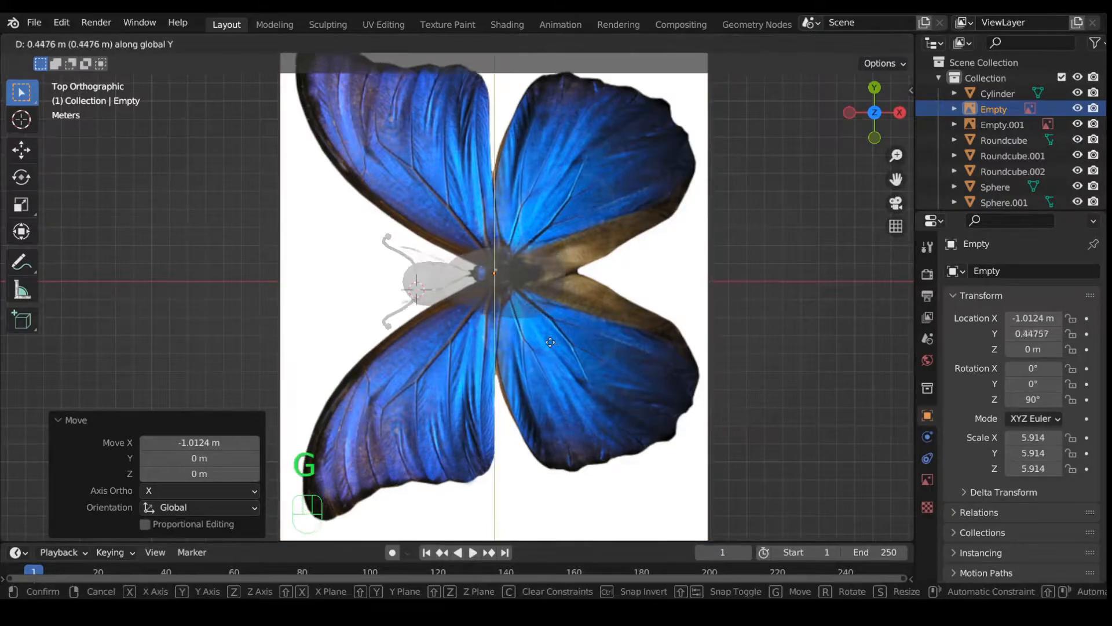
left_click(549, 340)
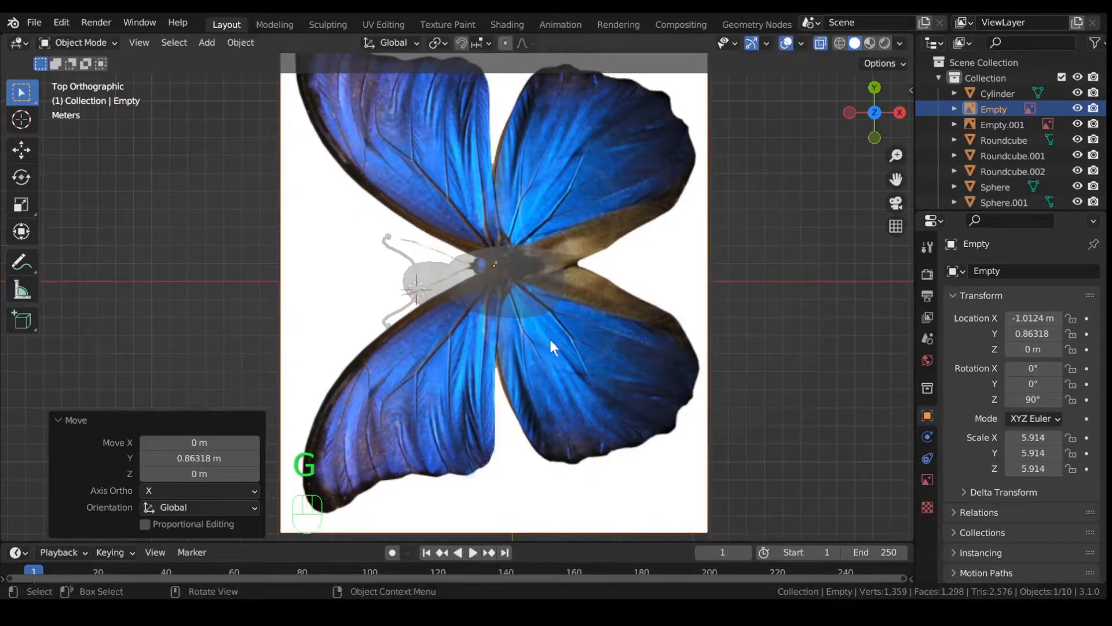
Try shifting the reference image another -1.18 m or so along X, and clear its location back to the world origin.
key("g")
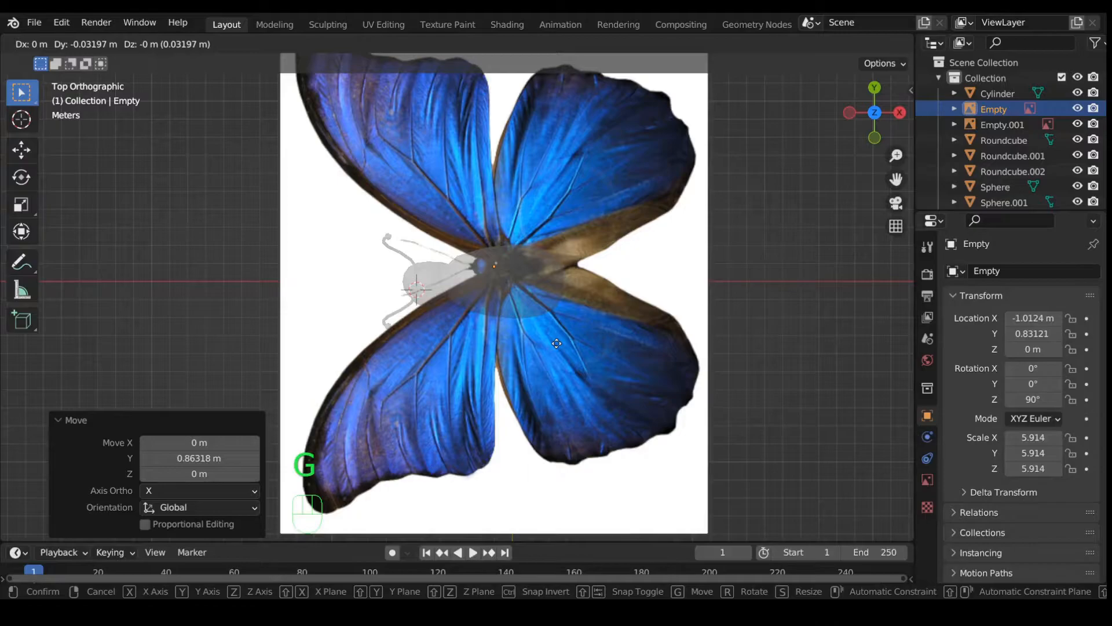
key("x")
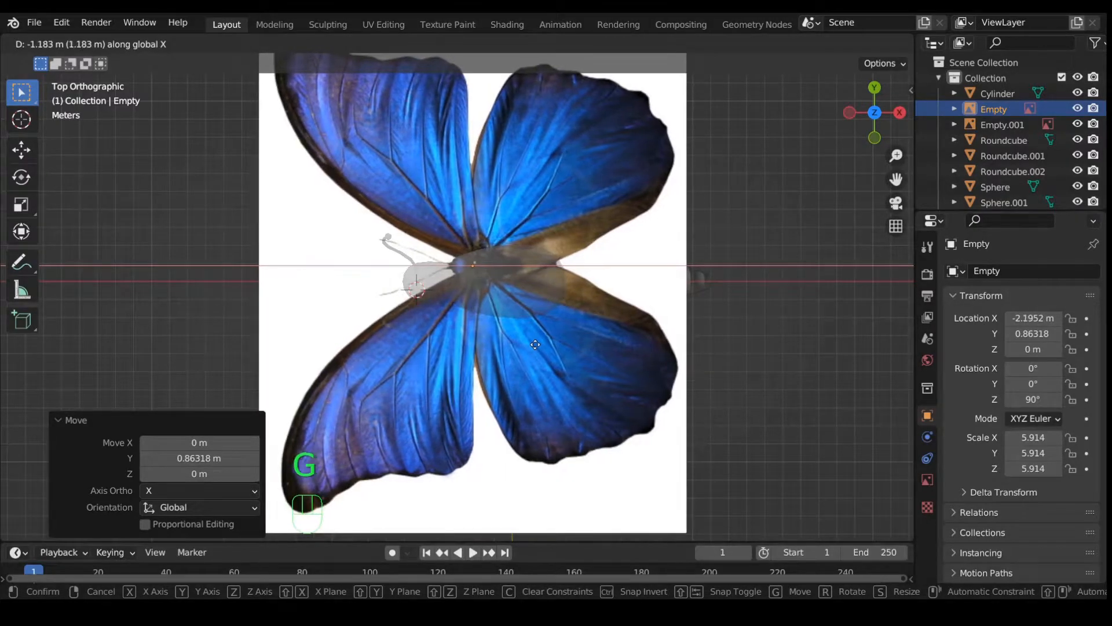
left_click(534, 342)
scroll(492, 265, "up", 2)
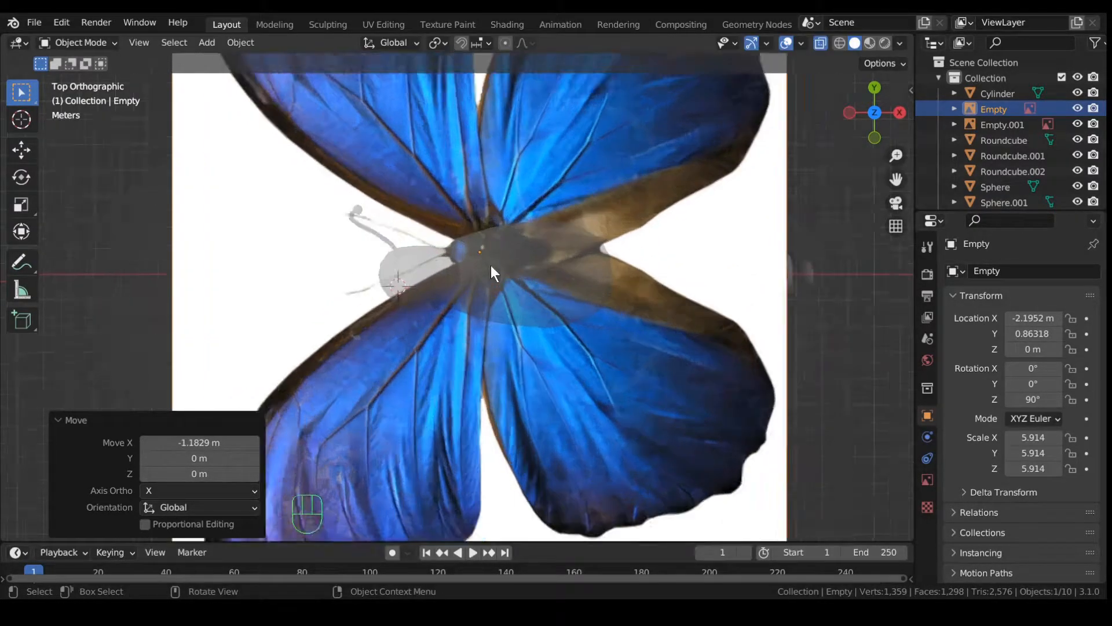
scroll(493, 249, "up", 1)
scroll(525, 252, "down", 7)
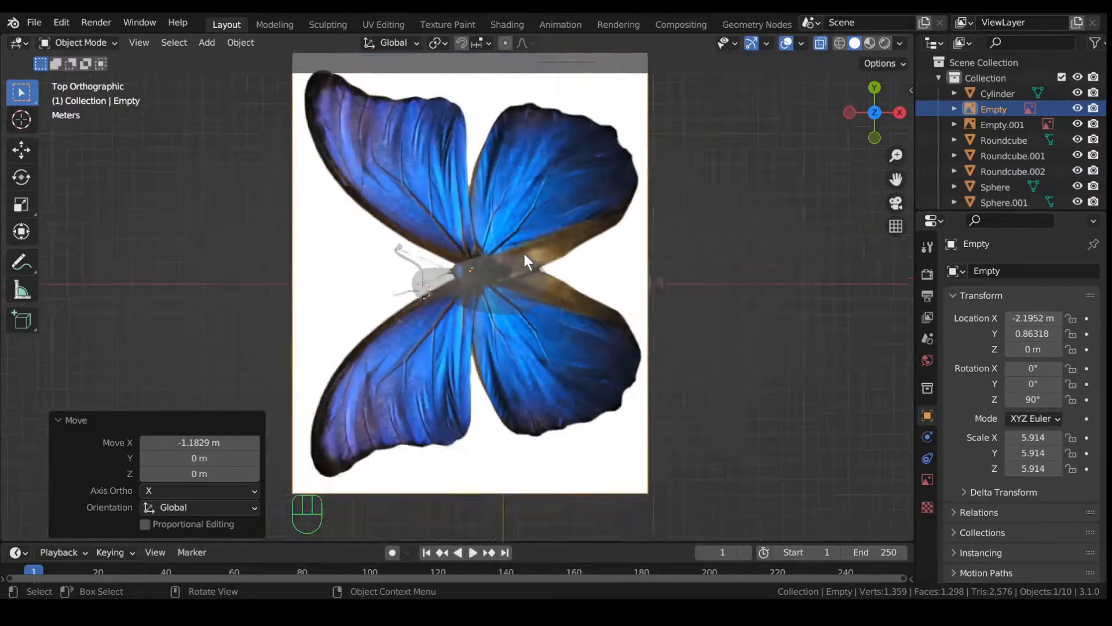
mouse_move(504, 276)
middle_mouse_down()
mouse_move(586, 245)
mouse_move(610, 102)
mouse_move(648, 74)
mouse_move(655, 221)
mouse_move(648, 159)
mouse_move(631, 266)
mouse_move(586, 318)
mouse_move(502, 285)
middle_mouse_up()
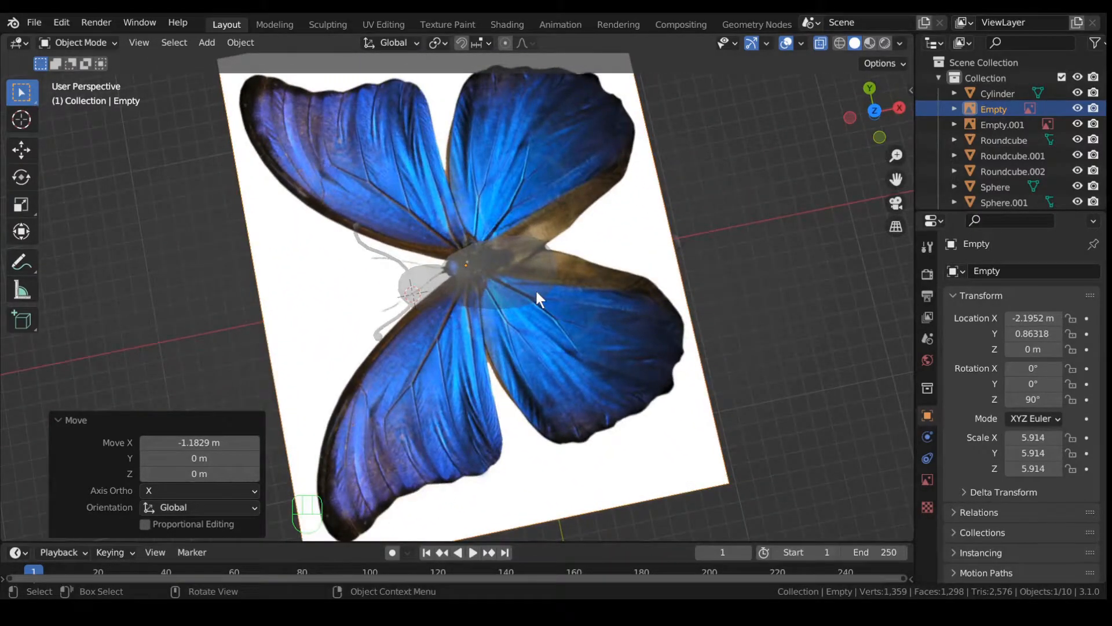
key("alt+g")
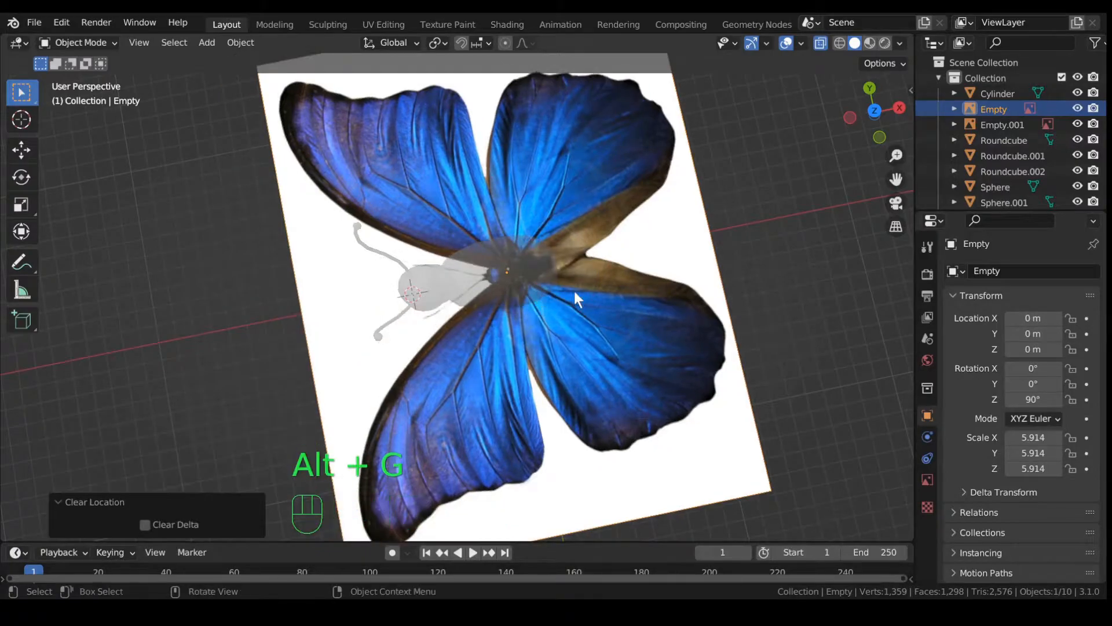
In top view, move the reference image to about -2.85 m on X and adjust its scale to about 6.32.
key("KP_7")
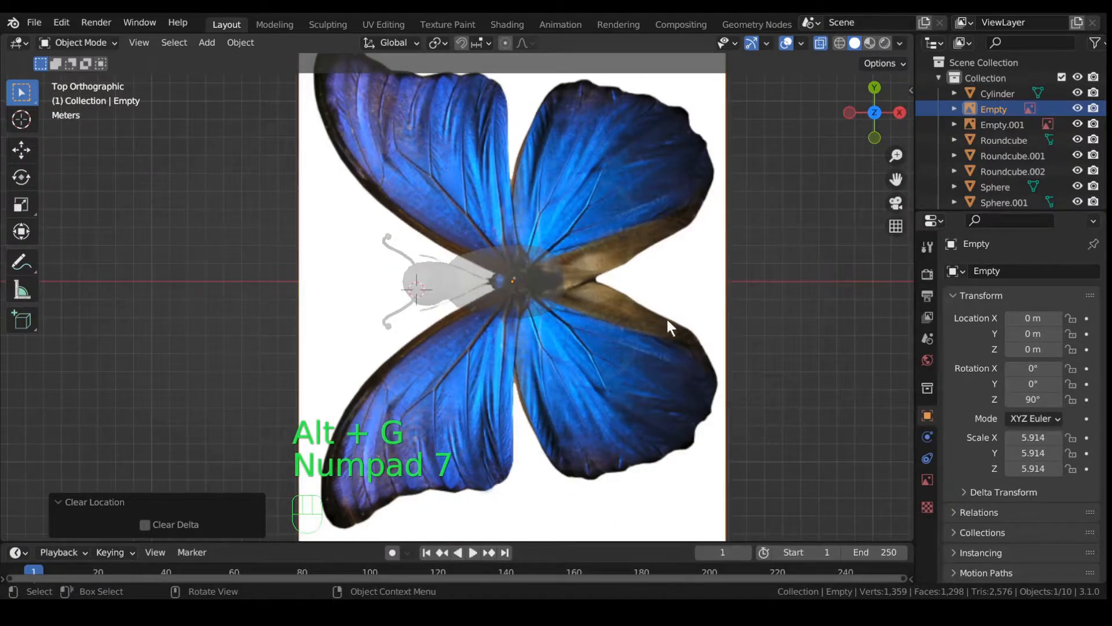
key("s")
left_click(701, 327)
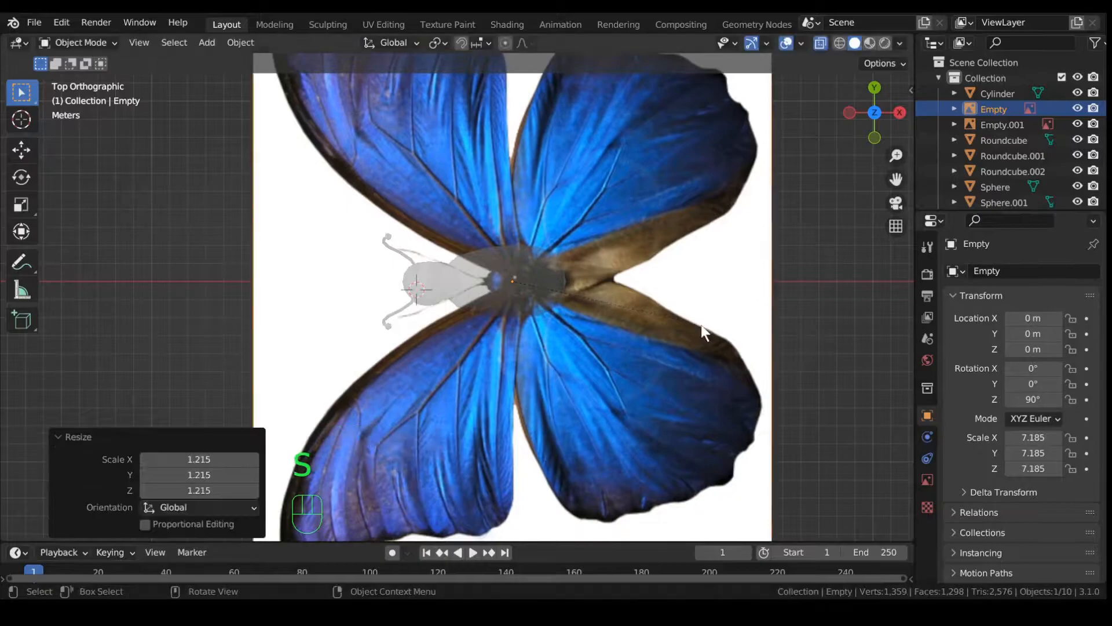
key("g")
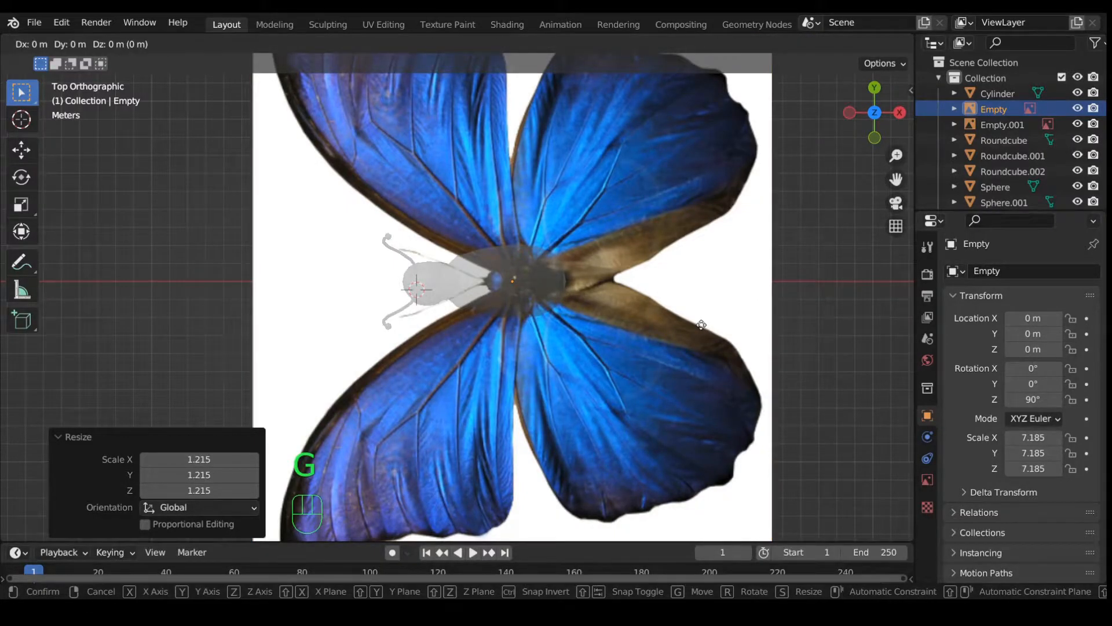
key("x")
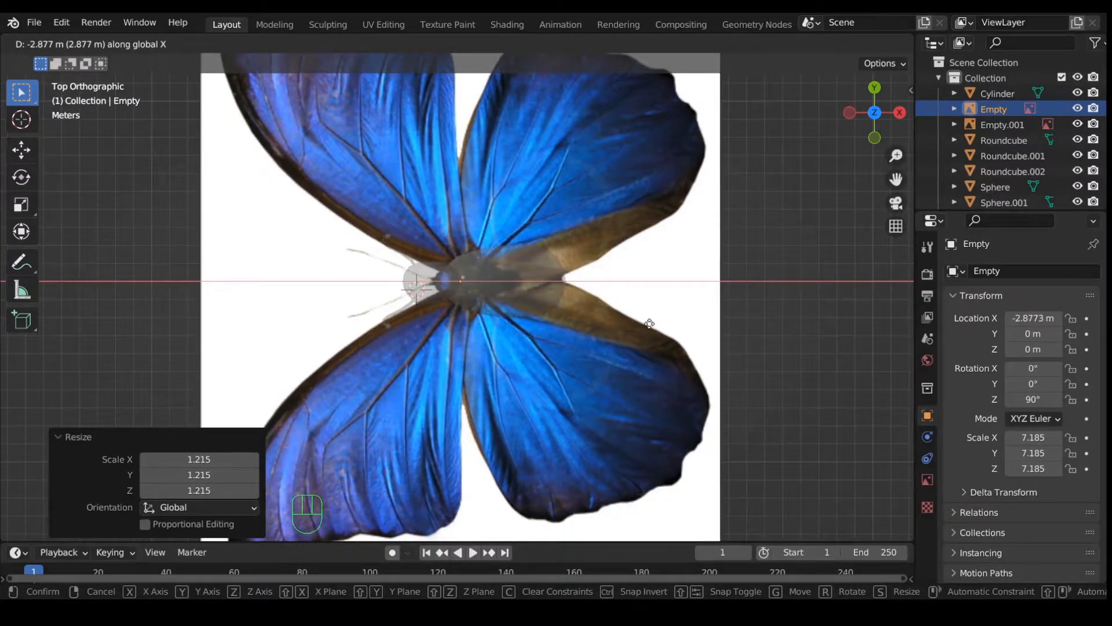
left_click(650, 323)
key("s")
left_click(704, 343)
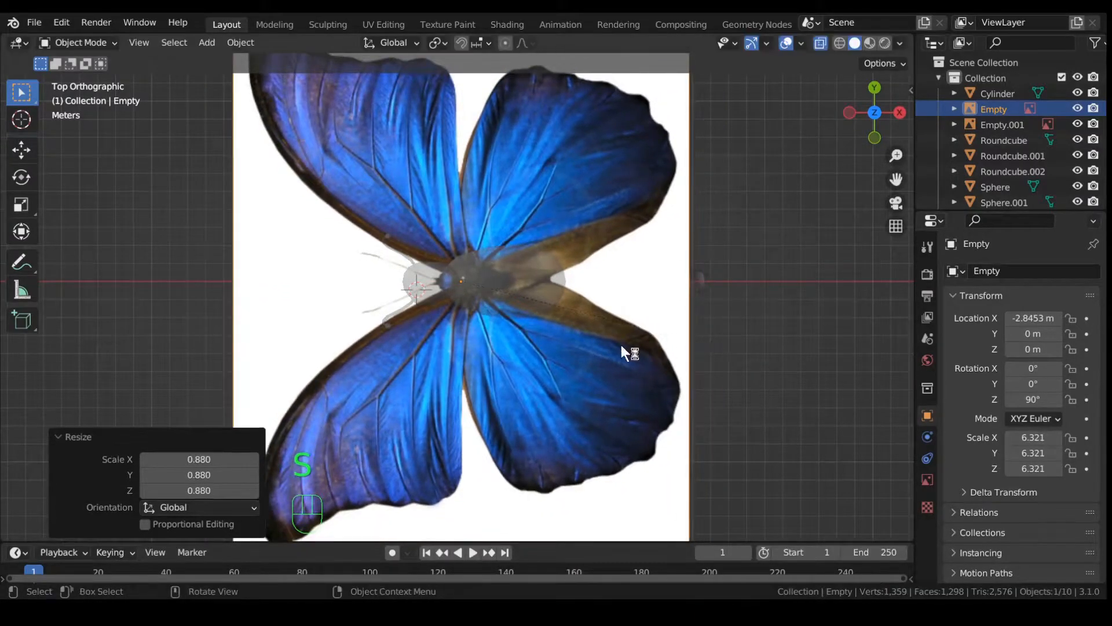
Nudge the reference image about 0.13 m along X and 0.83 m along Y, and lower it about 9.06 m beneath the body.
key("g")
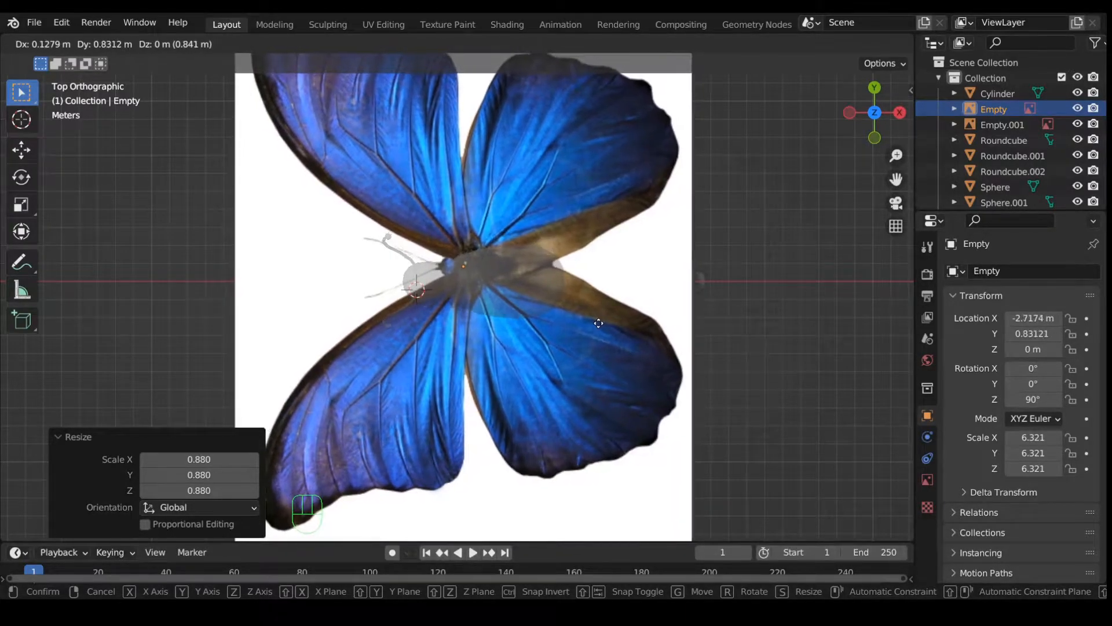
left_click(600, 323)
scroll(543, 293, "down", 3)
middle_click_drag(542, 293, 536, 220)
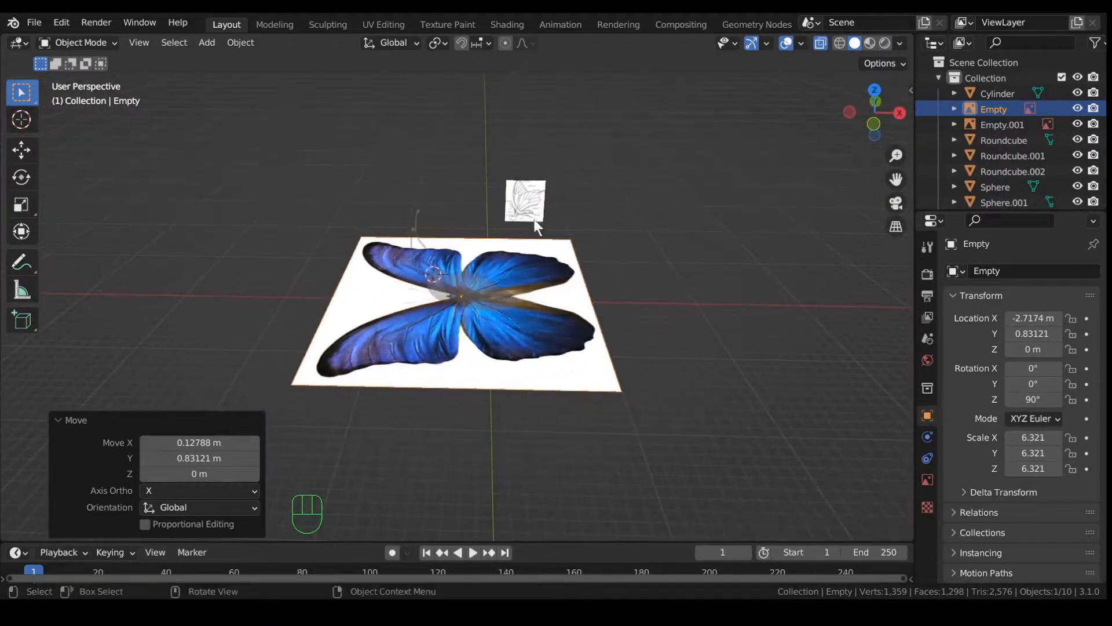
key("g")
key("z")
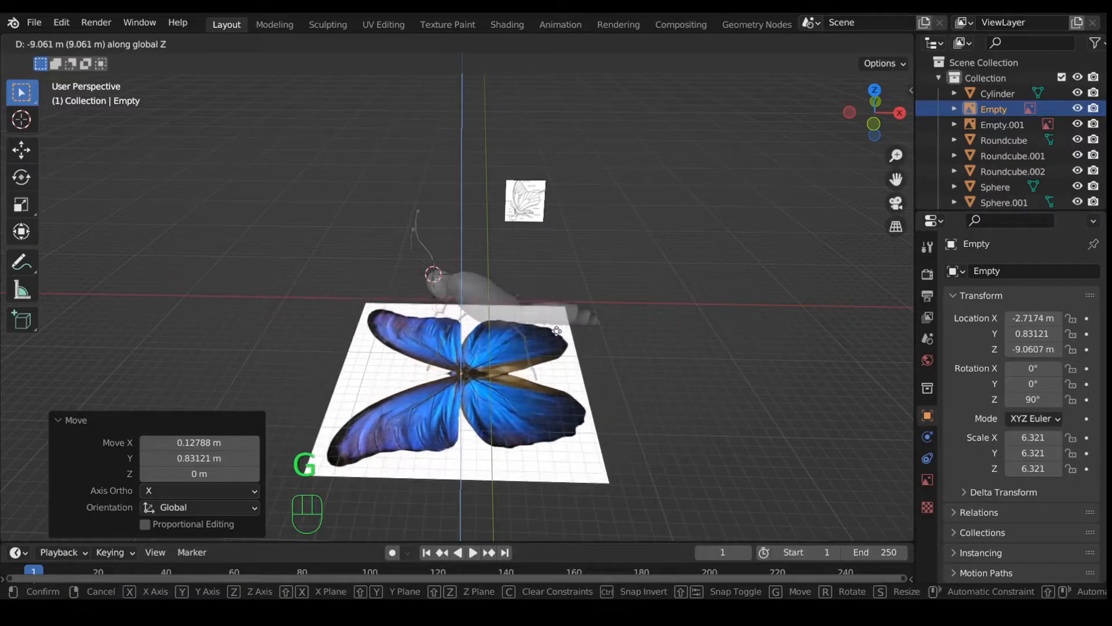
left_click(575, 343)
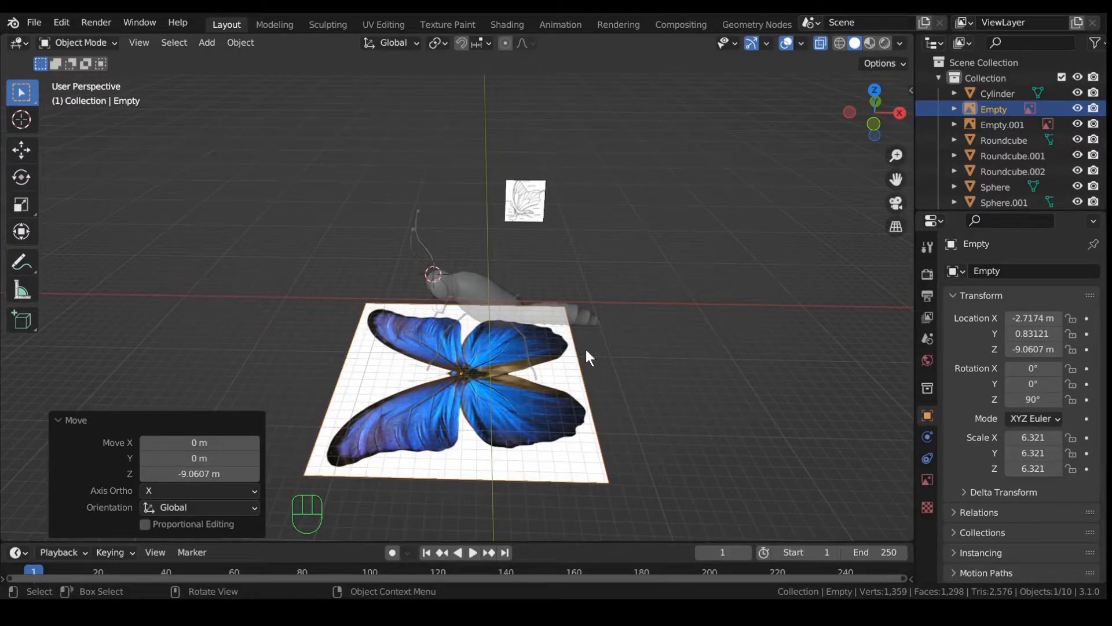
Add a mesh plane and scale it up about 7.56 times.
key("shift+a")
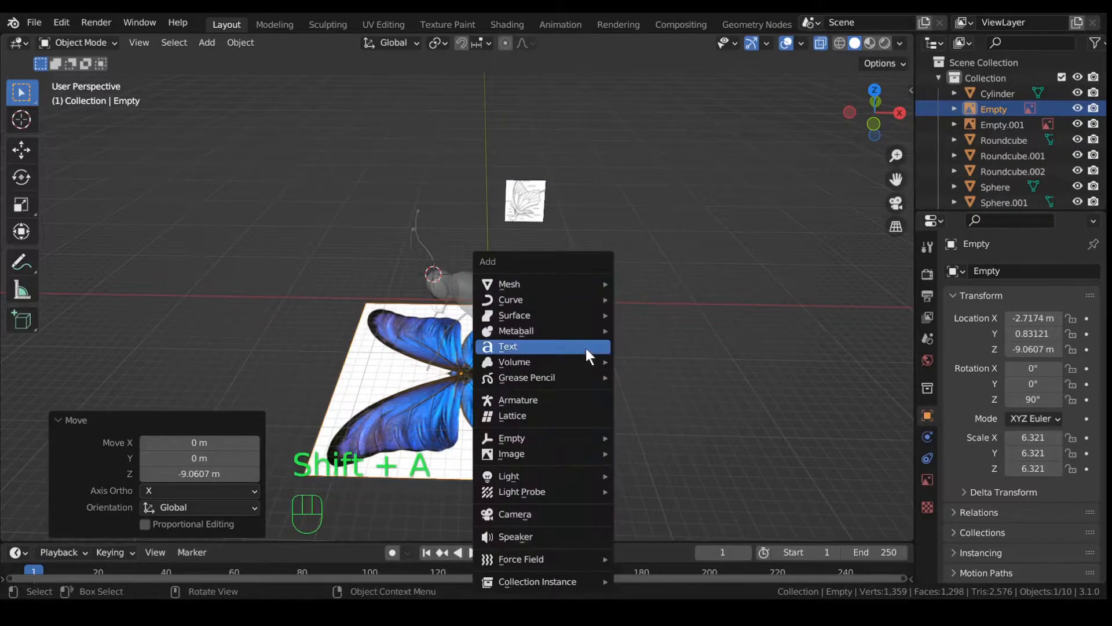
mouse_move(571, 284)
left_click(658, 284)
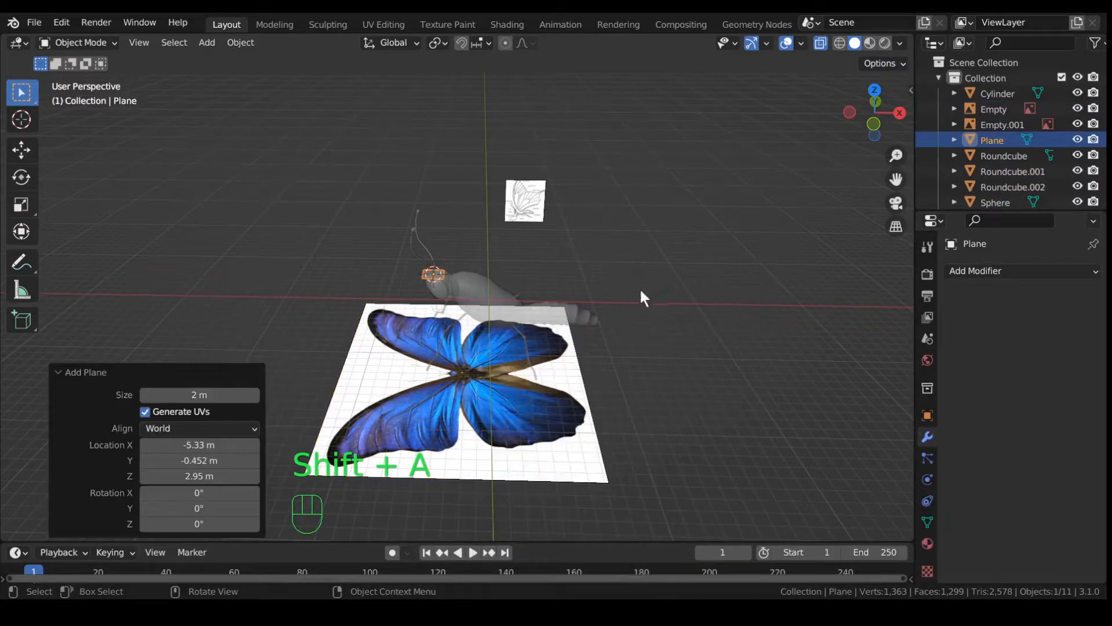
key("s")
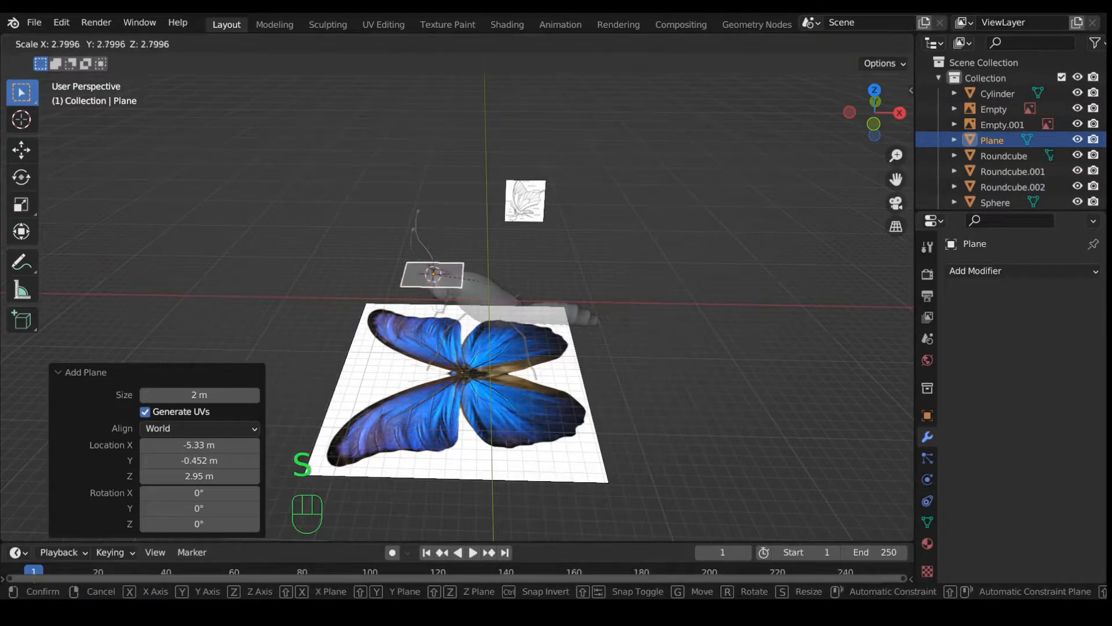
left_click(180, 351)
In top view, move the plane about 4.09 m along X and -6.02 m along Y over the wings on the negative Y side.
key("KP_7")
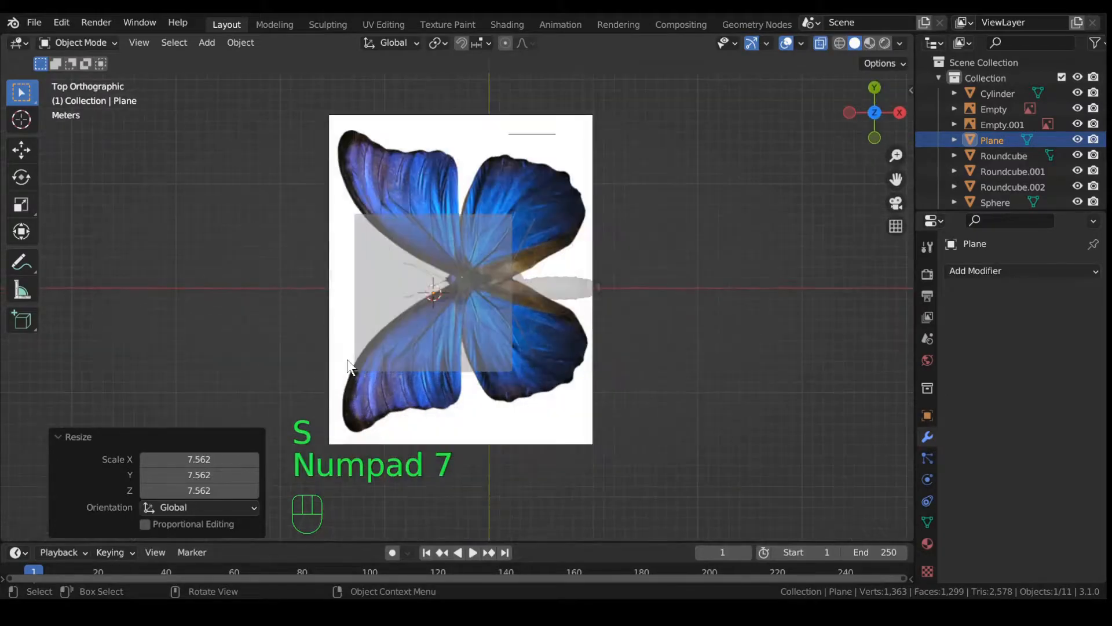
scroll(366, 374, "up", 2)
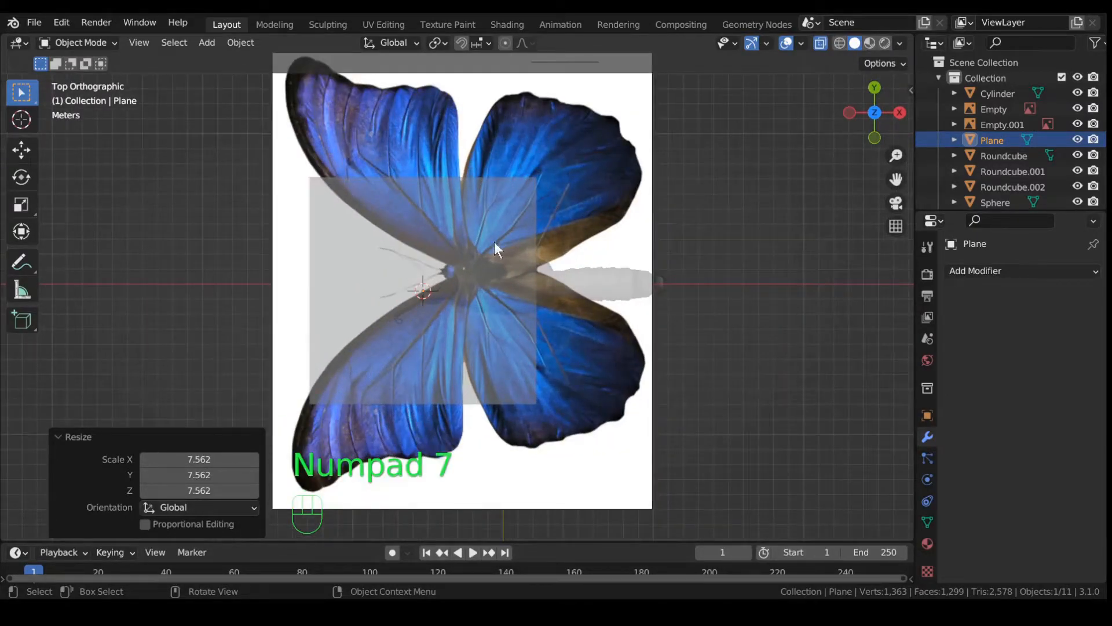
scroll(525, 307, "down", 3)
middle_click_drag(616, 365, 613, 320)
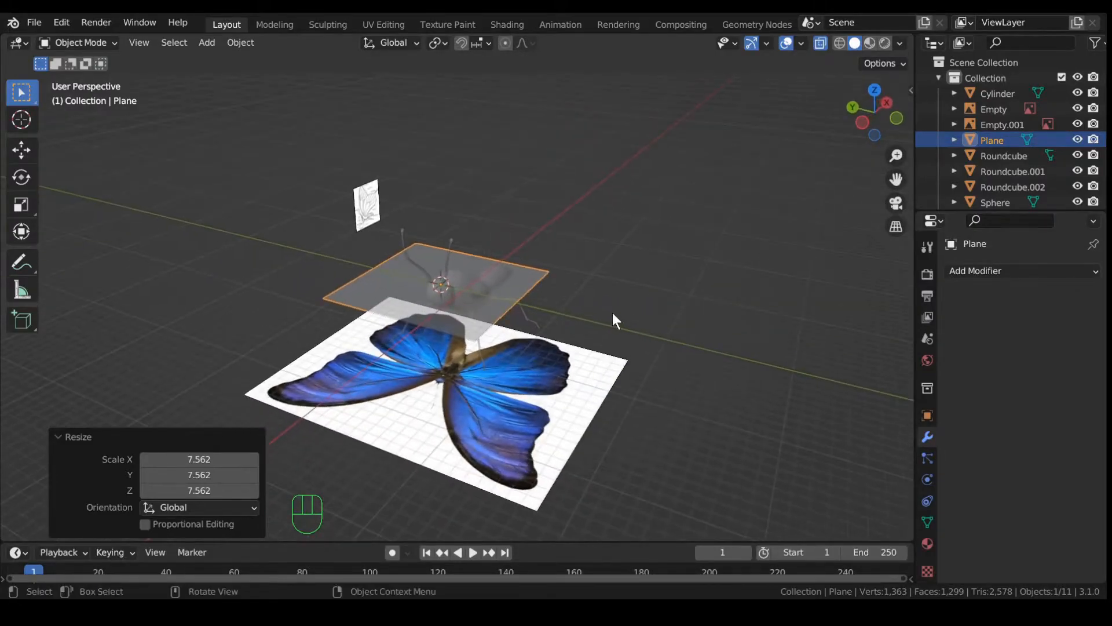
key("KP_7")
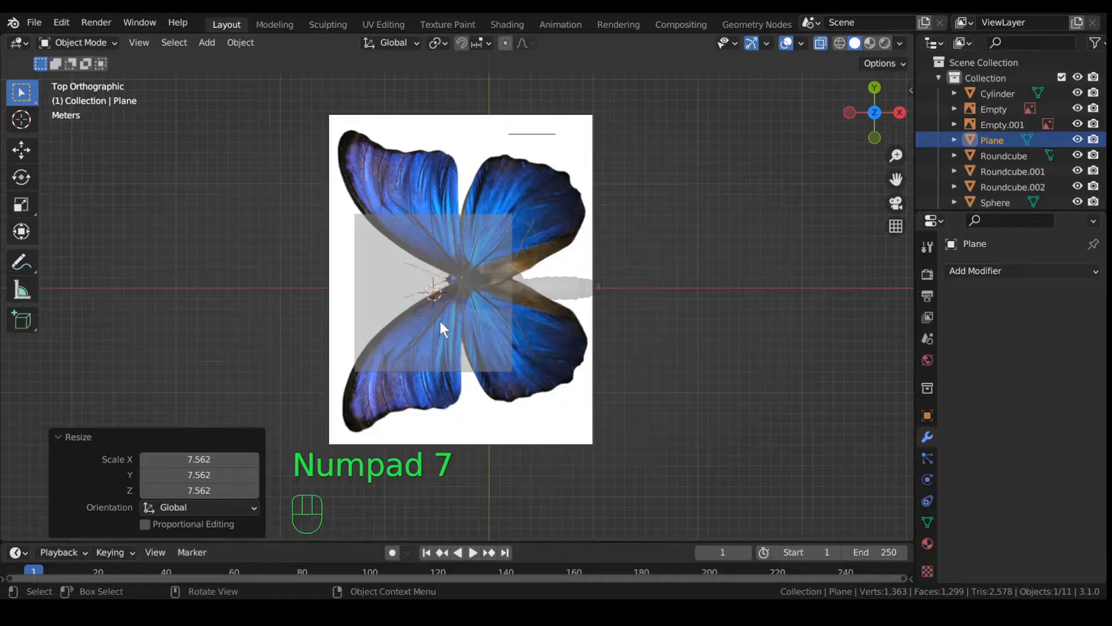
key("g")
left_click(481, 385)
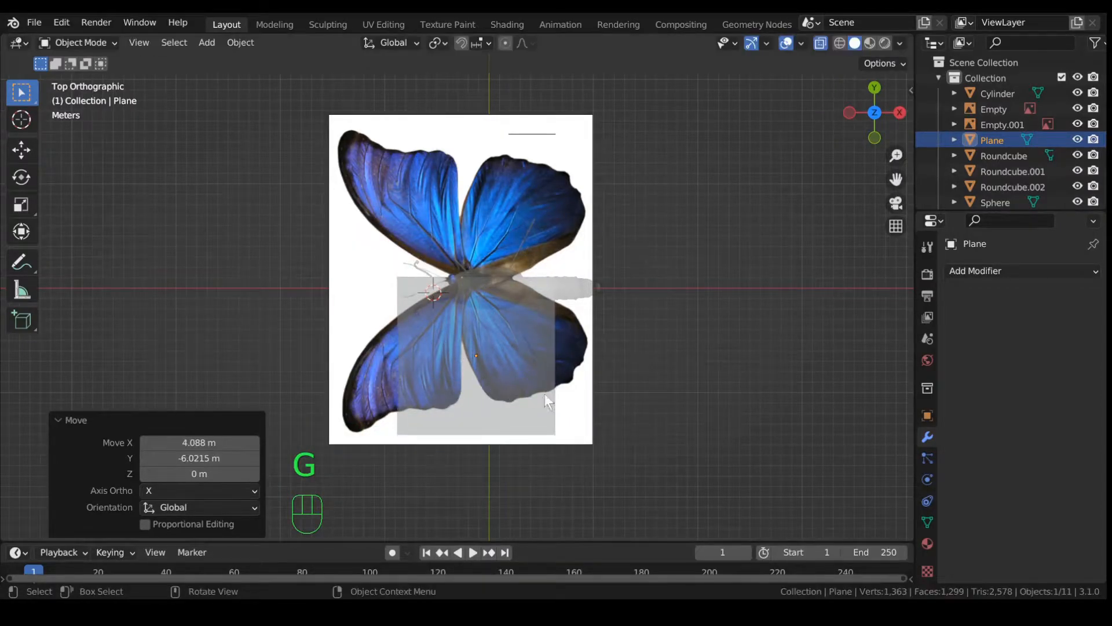
Stretch the plane about 1.53 times along X and shift it about -1.27 m along X and -0.11 m along Y over the wings.
key("s")
key("x")
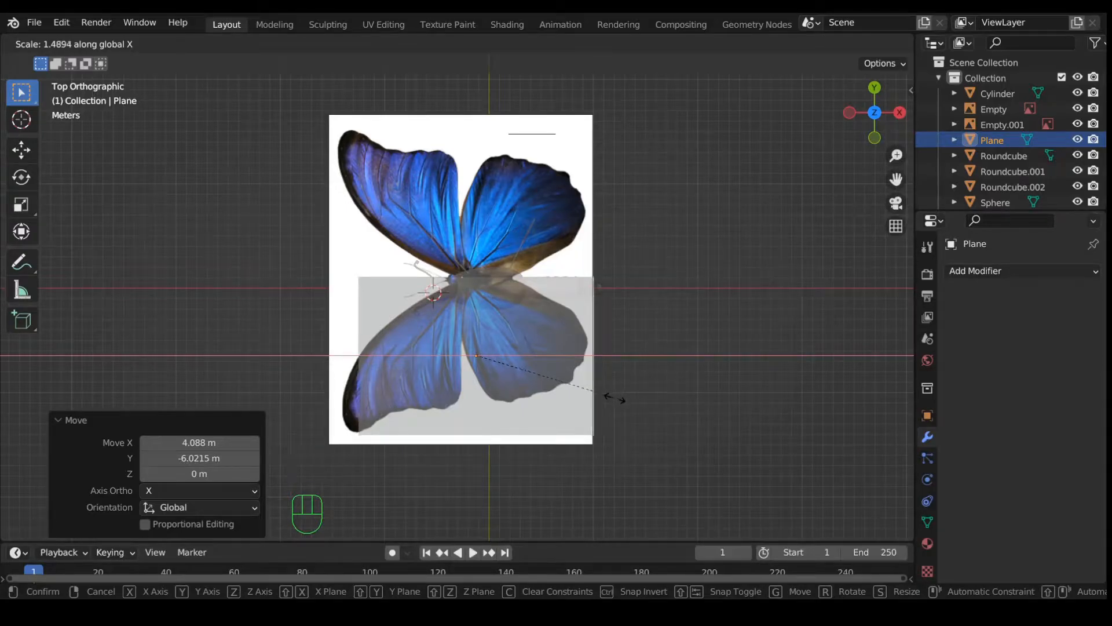
left_click(618, 398)
key("g")
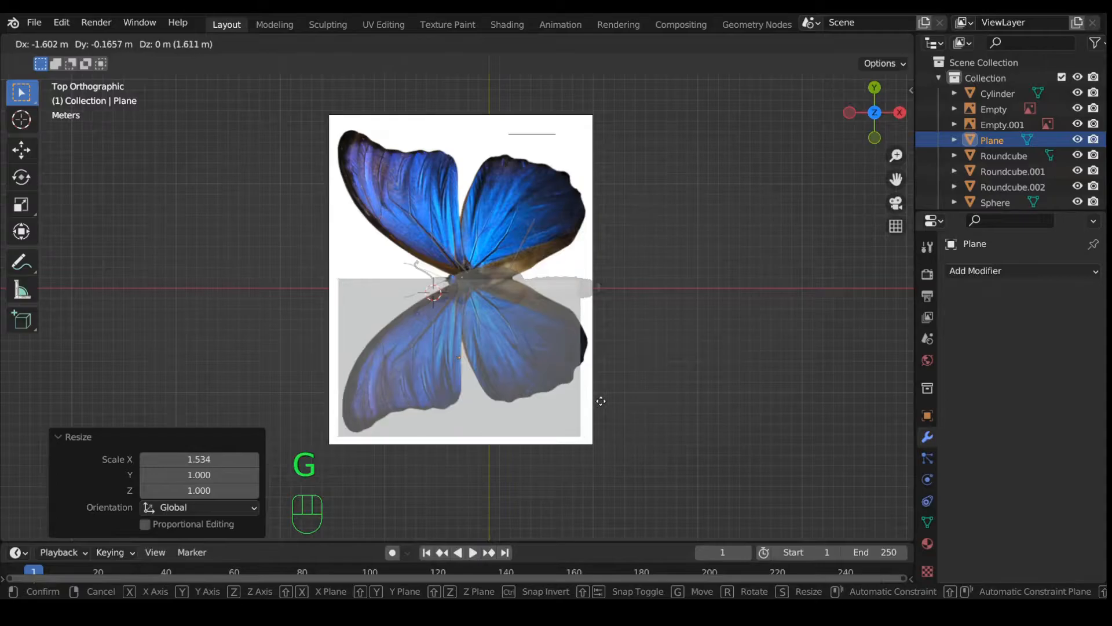
left_click(604, 401)
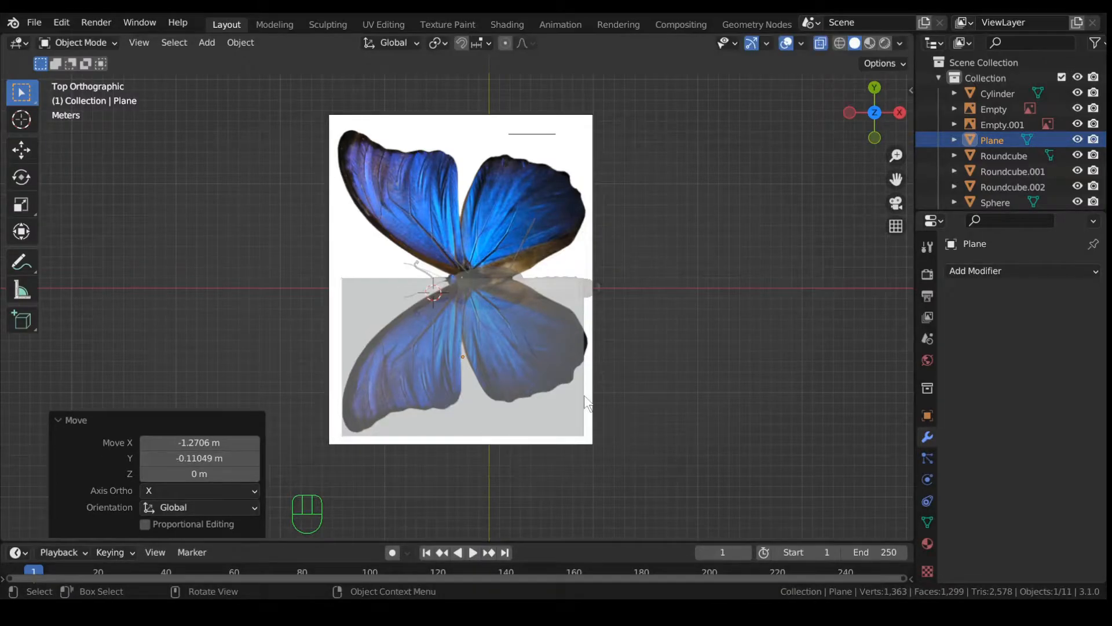
In Edit Mode, add 10 evenly spaced loop cuts across the plane, running along Y, with no slide.
scroll(583, 395, "up", 2)
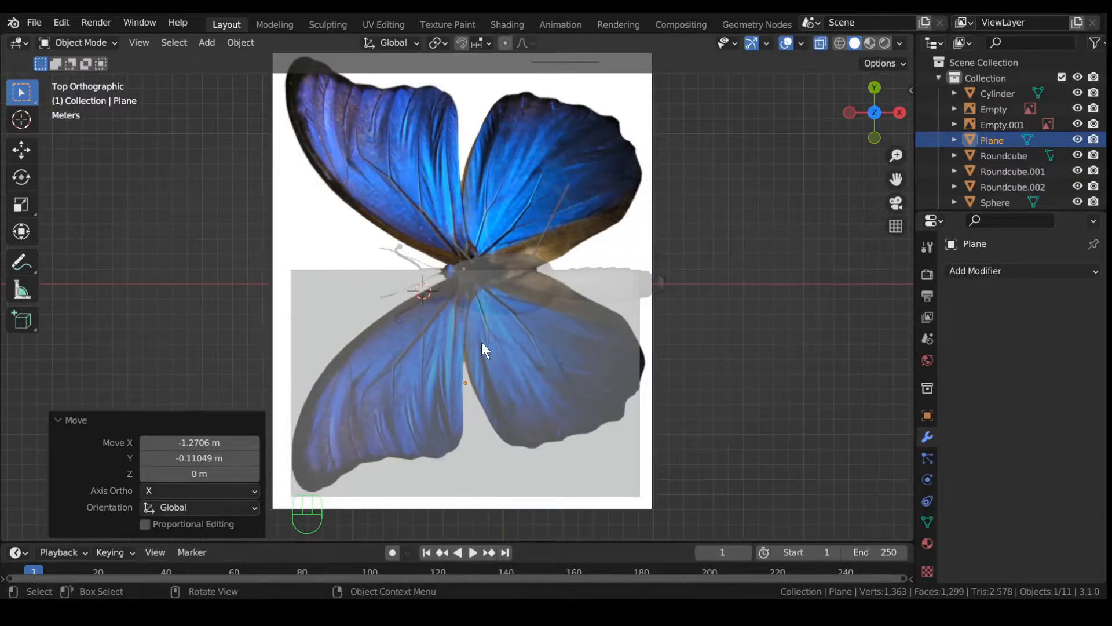
key("Tab")
key("ctrl+r")
scroll(434, 287, "up", 4)
scroll(433, 281, "up", 1)
scroll(433, 280, "up", 1)
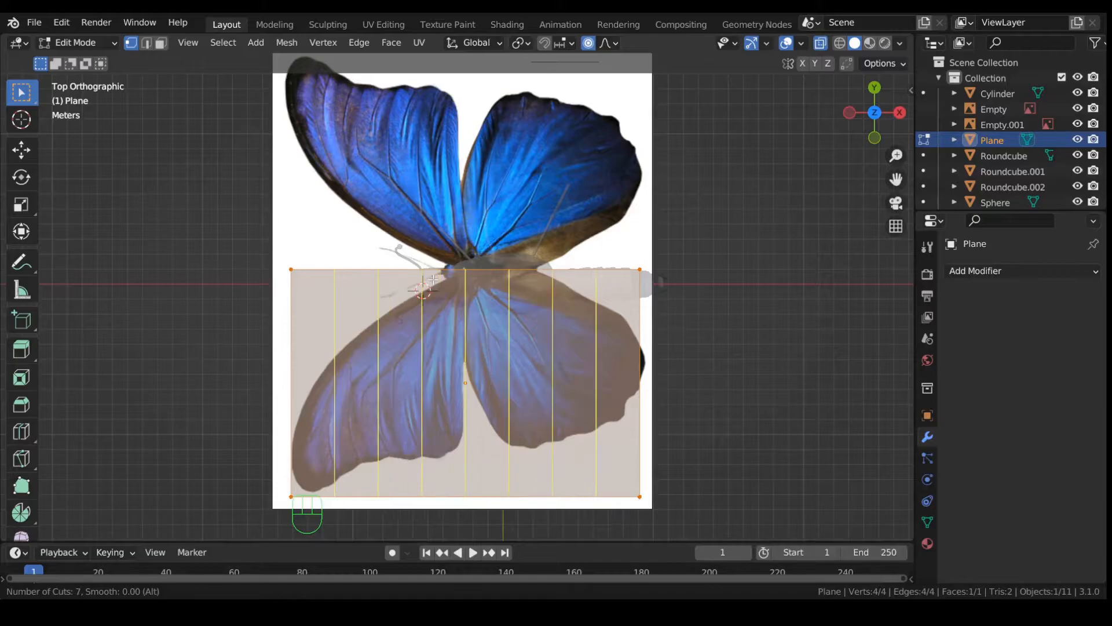
scroll(433, 281, "up", 1)
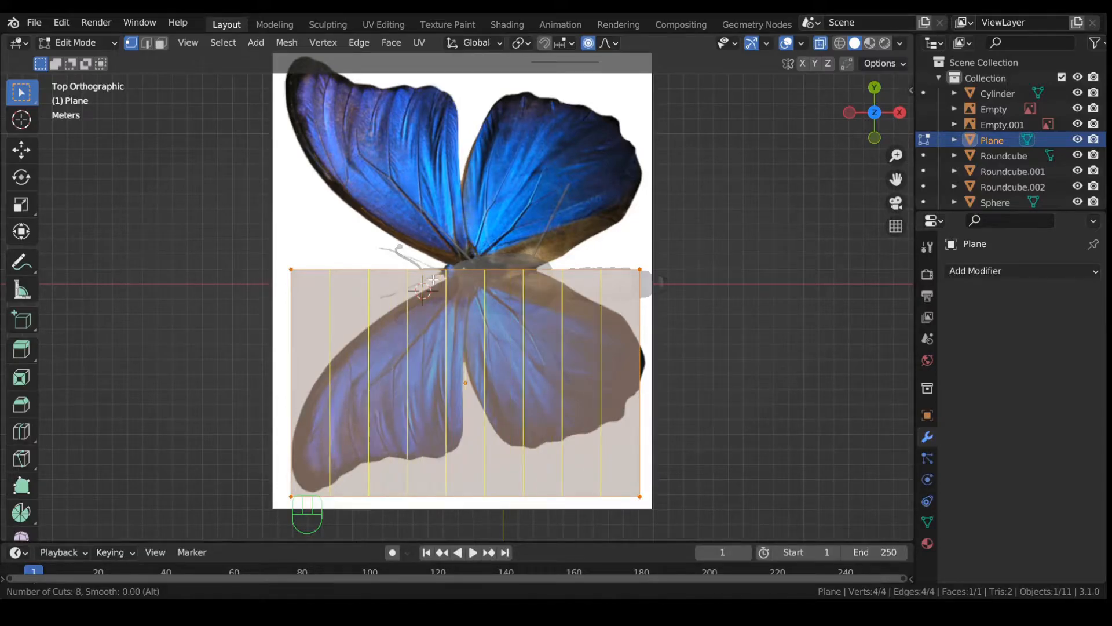
scroll(434, 281, "up", 1)
scroll(433, 280, "up", 1)
left_click(433, 280)
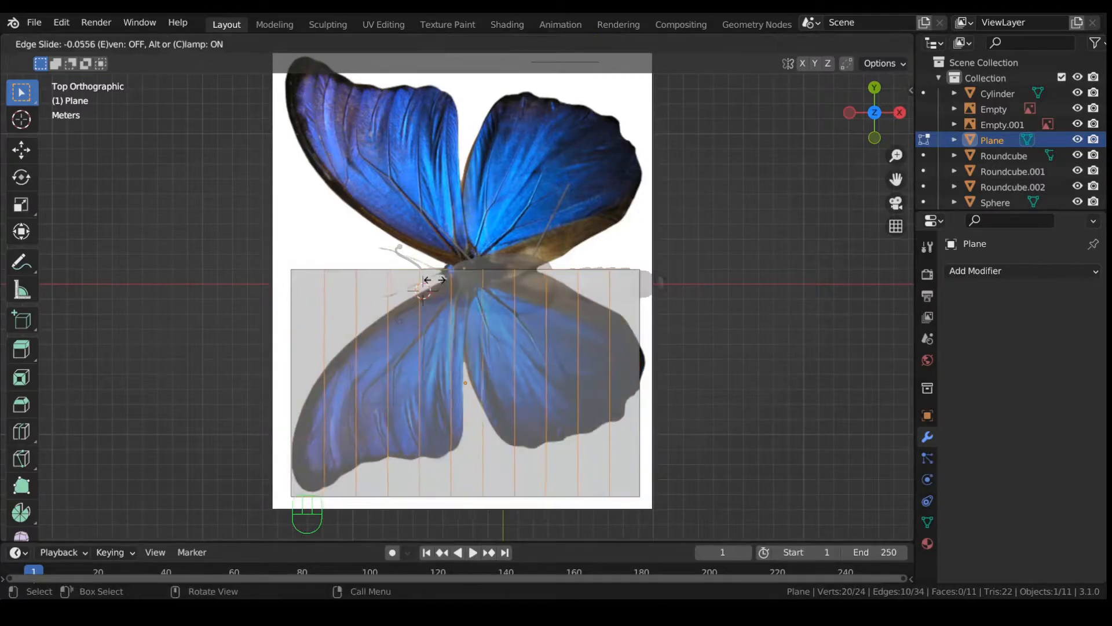
right_click(441, 281)
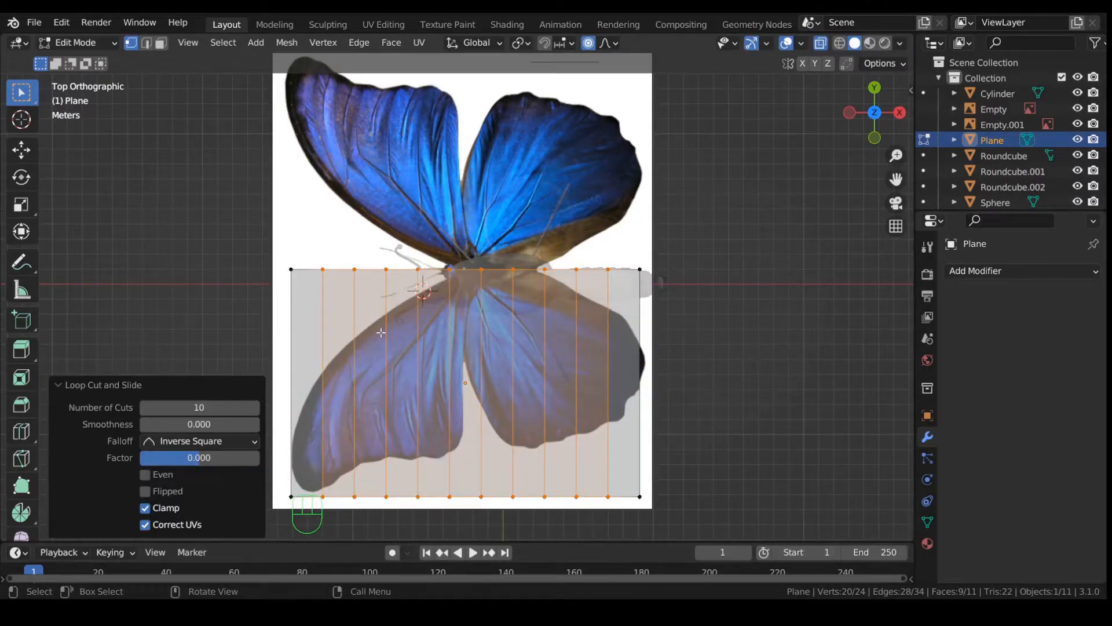
left_click(320, 268)
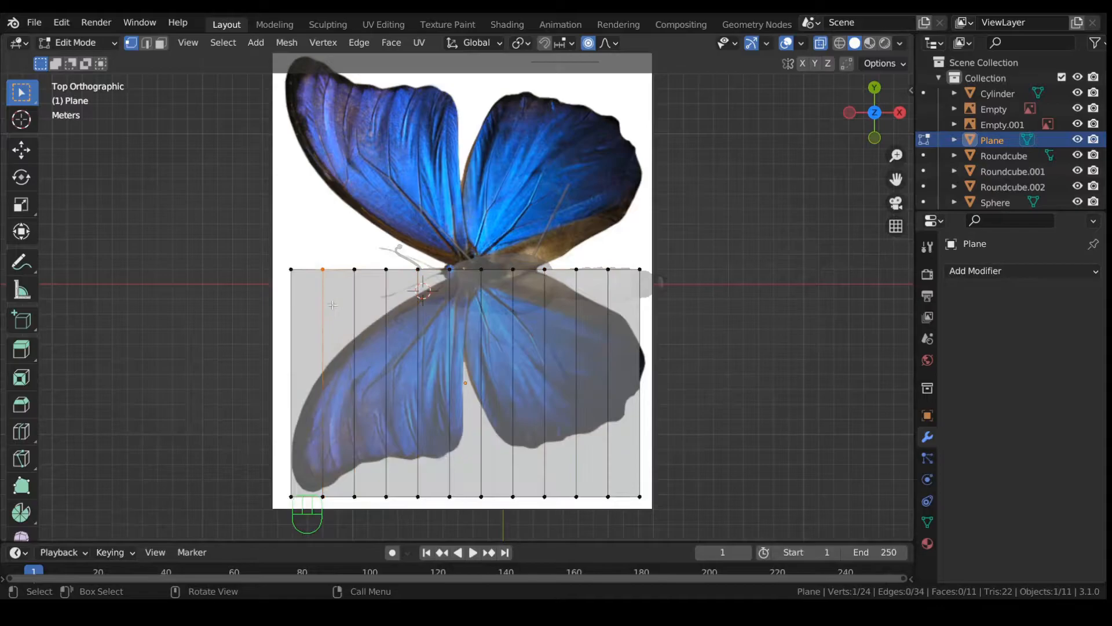
key("g")
key("y")
right_click(613, 154)
left_click(787, 43)
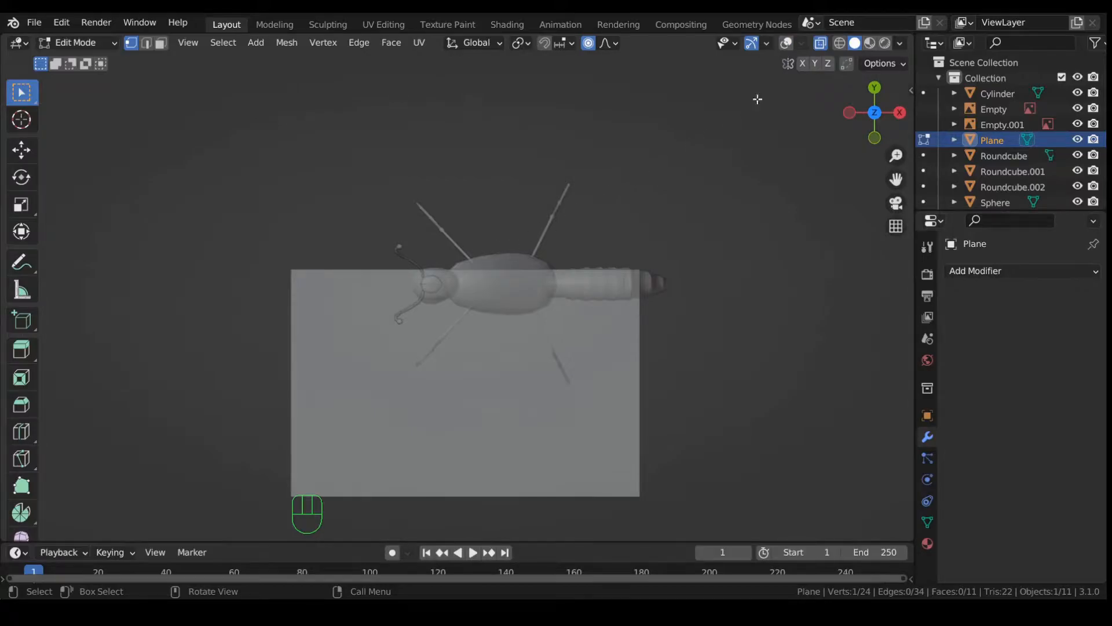
left_click(790, 43)
Turn off proportional editing and slide the two upper-edge vertices nearest the head down to the forewing's leading edge.
left_click(588, 43)
left_click(447, 268)
key("g")
key("g")
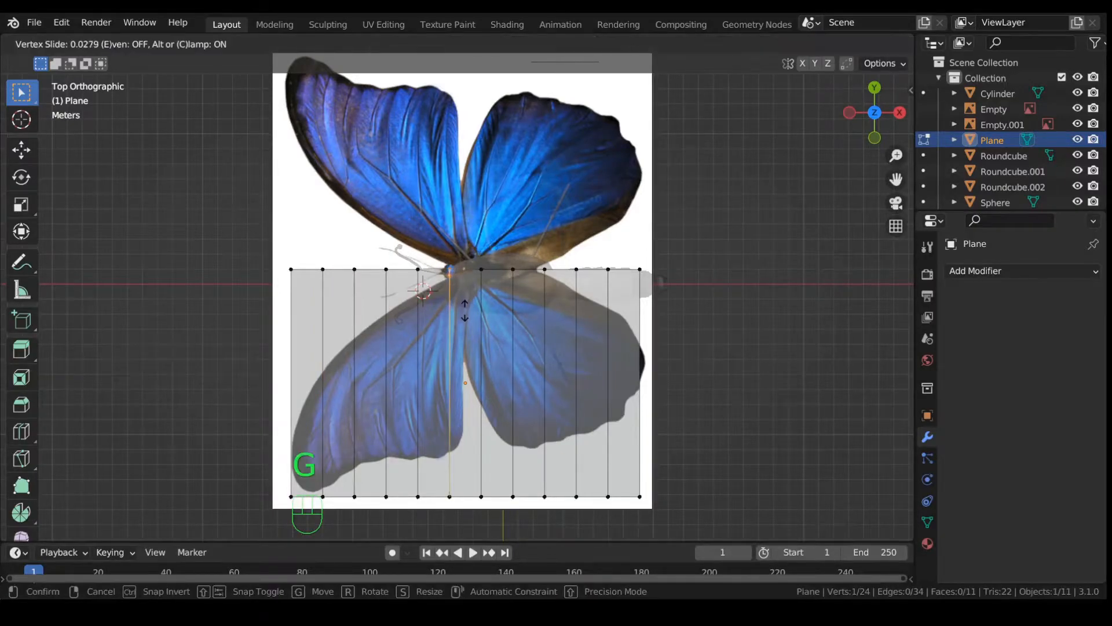
left_click(431, 285)
key("g")
key("g")
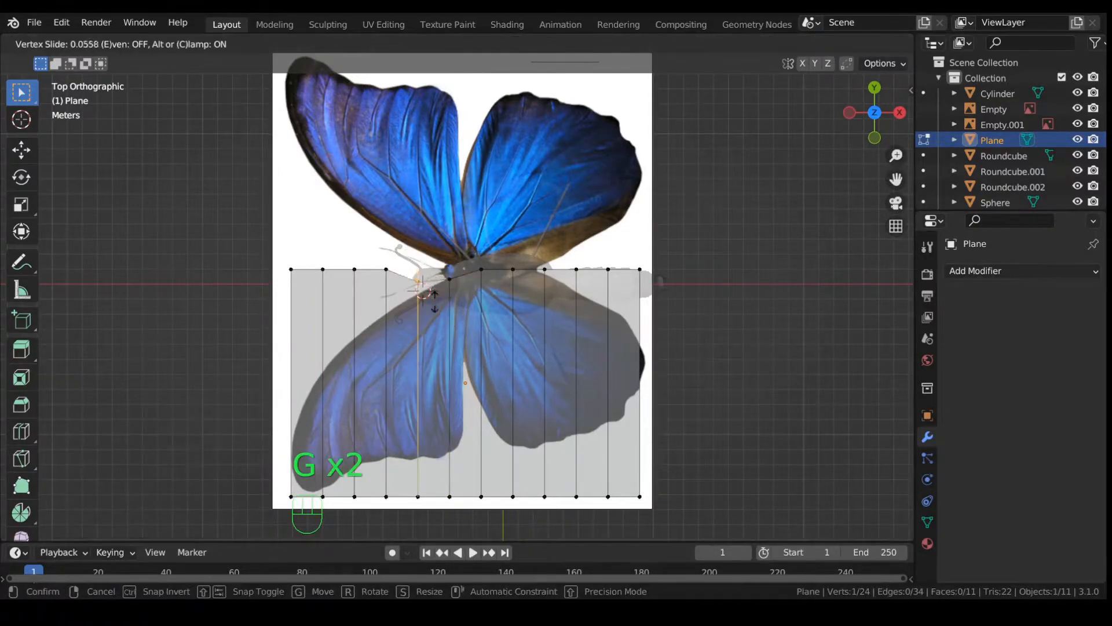
left_click(439, 312)
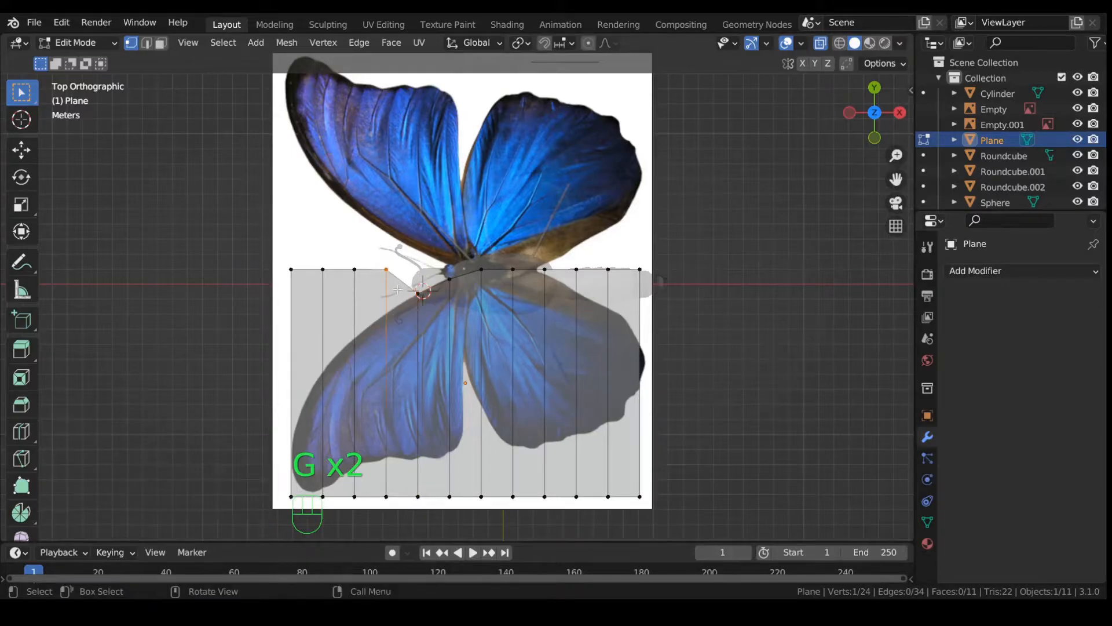
Slide the next two upper-edge vertices outward from the head down onto the forewing's leading edge.
key("g")
key("g")
left_click(376, 295)
left_click(354, 269)
key("g")
key("g")
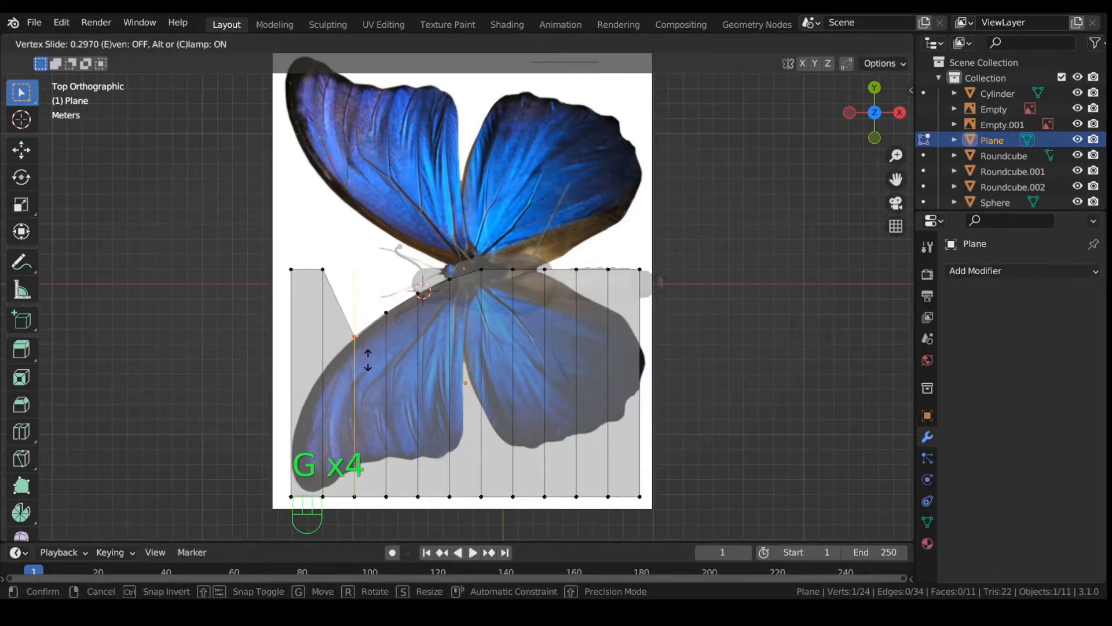
left_click(356, 340)
Slide the two outermost upper-edge vertices onto the forewing outline near its tip, by factors of 0.452 and about 0.75.
left_click(308, 257)
key("g")
key("g")
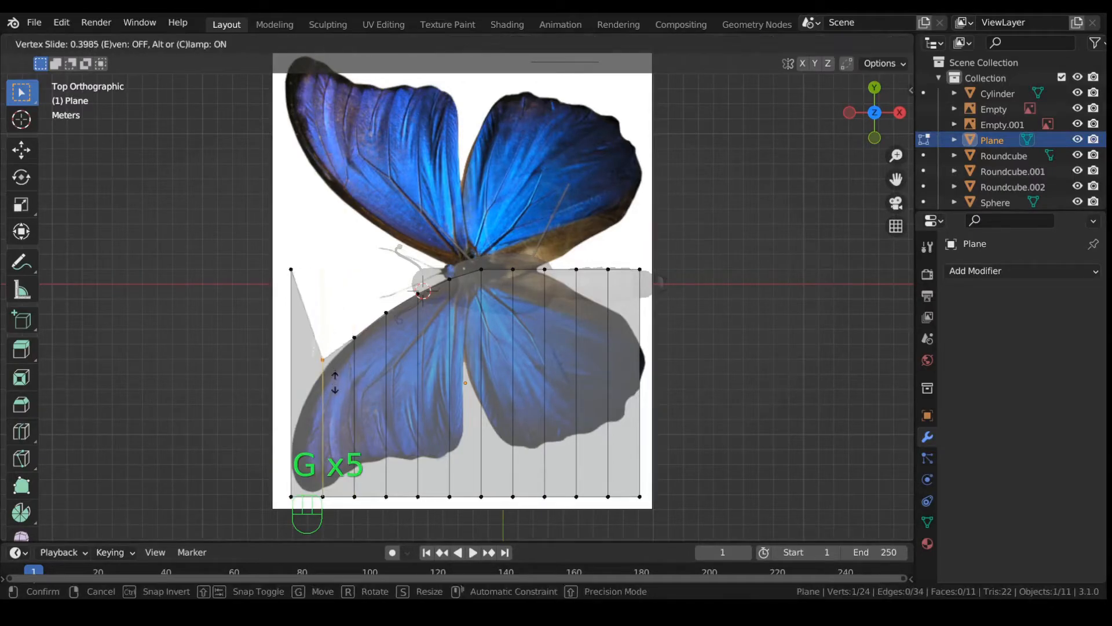
left_click(337, 388)
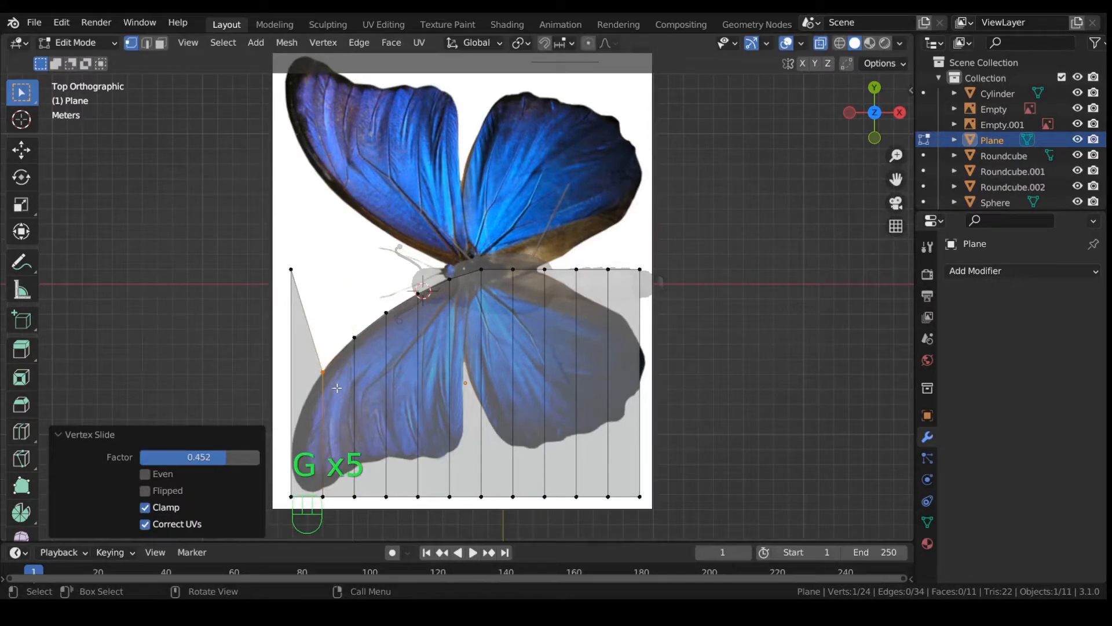
left_click(279, 261)
key("g")
key("g")
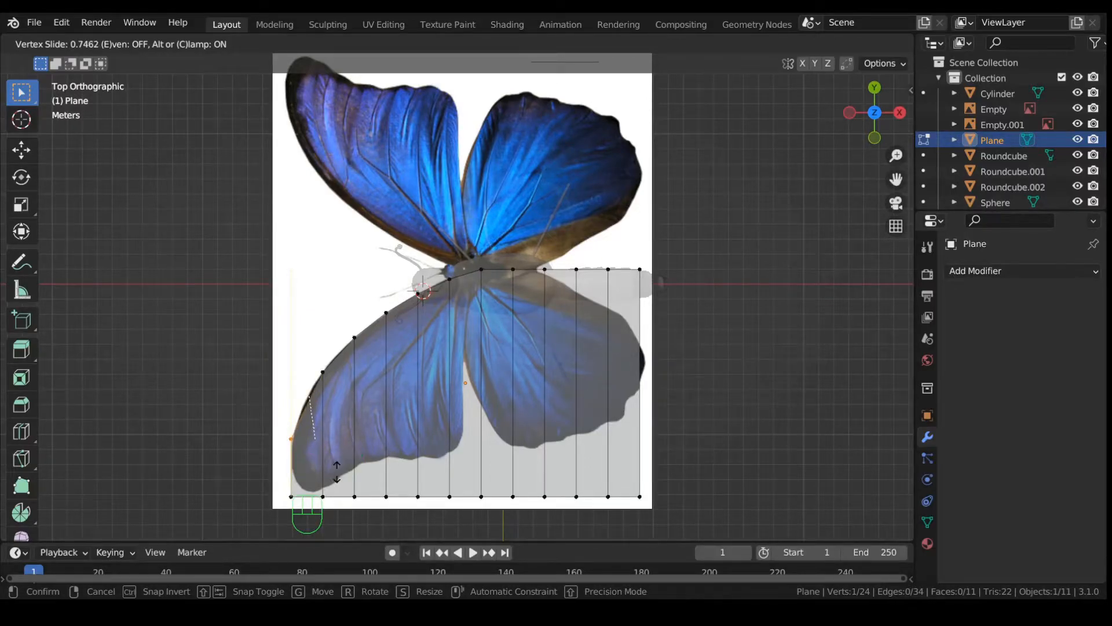
left_click(337, 472)
Slide the second and third lower-edge vertices from the forewing tip up onto the wing's trailing edge, leaving the corner vertex in place.
left_click(291, 496)
key("g")
key("g")
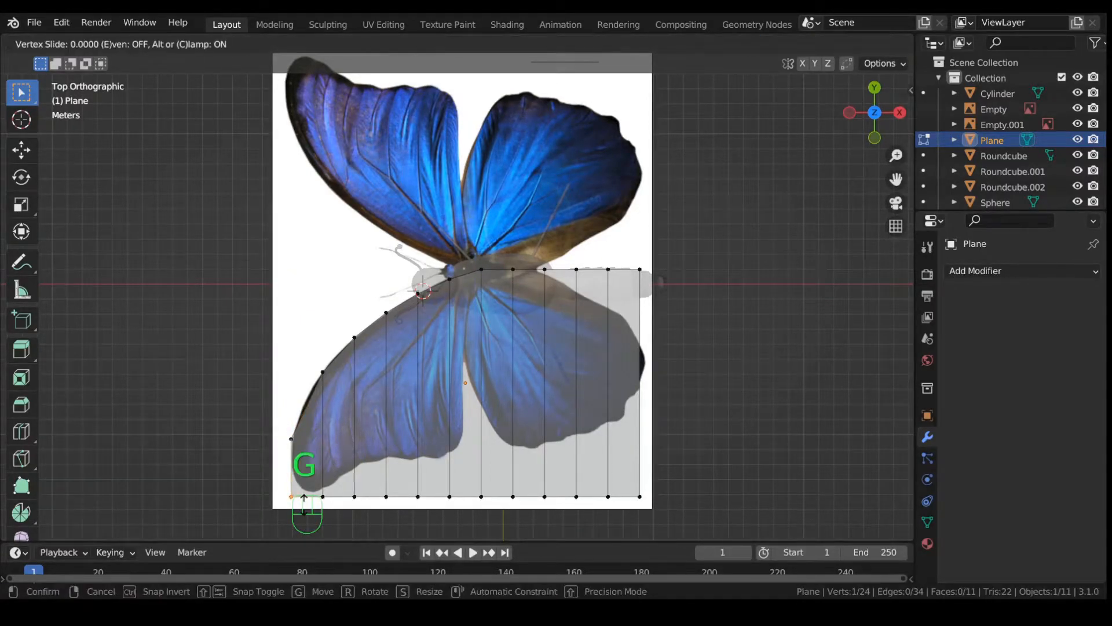
right_click(305, 501)
left_click(330, 504)
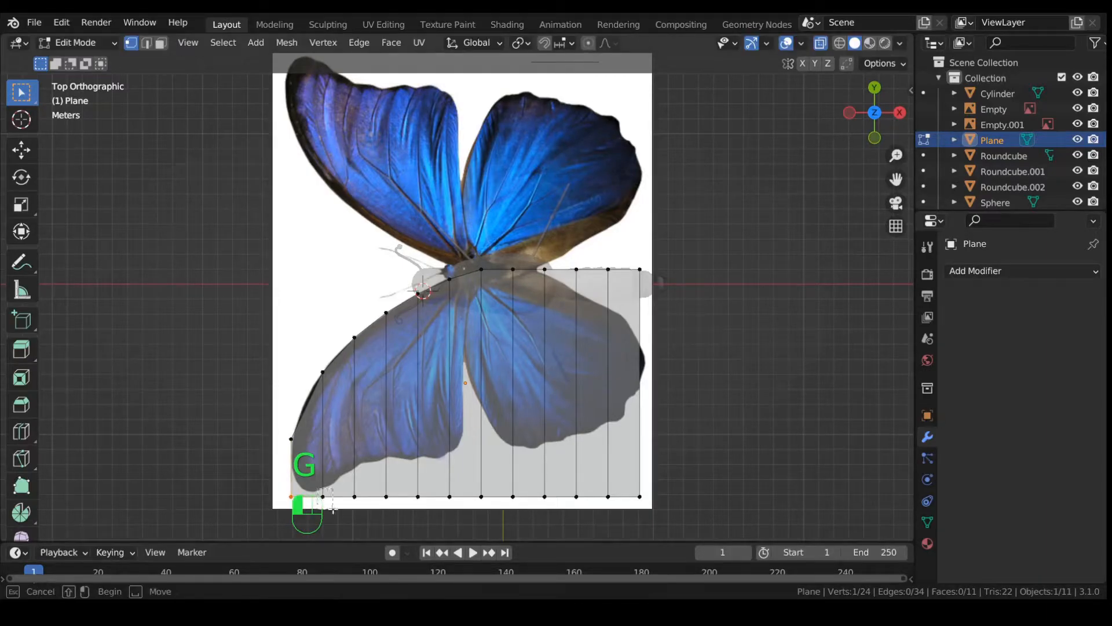
key("g")
key("g")
left_click(335, 502)
left_click(354, 497)
key("g")
key("g")
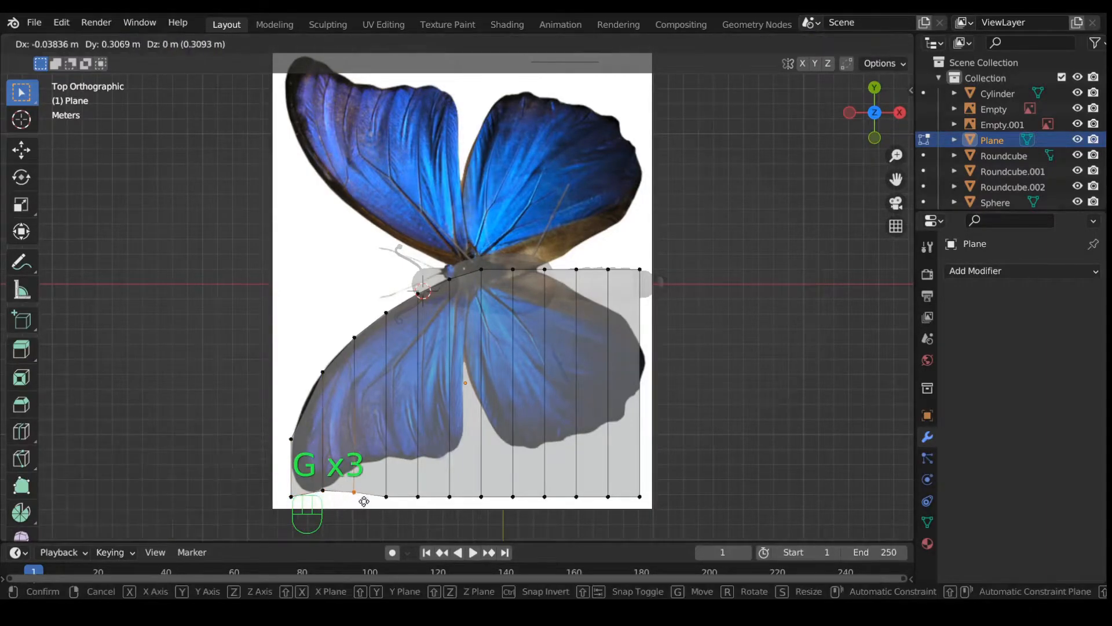
left_click(366, 486)
Slide the fourth and fifth lower-edge vertices from the tip up to the forewing's trailing edge.
left_click(386, 496)
key("g")
key("g")
left_click(391, 469)
left_click(418, 497)
key("g")
key("g")
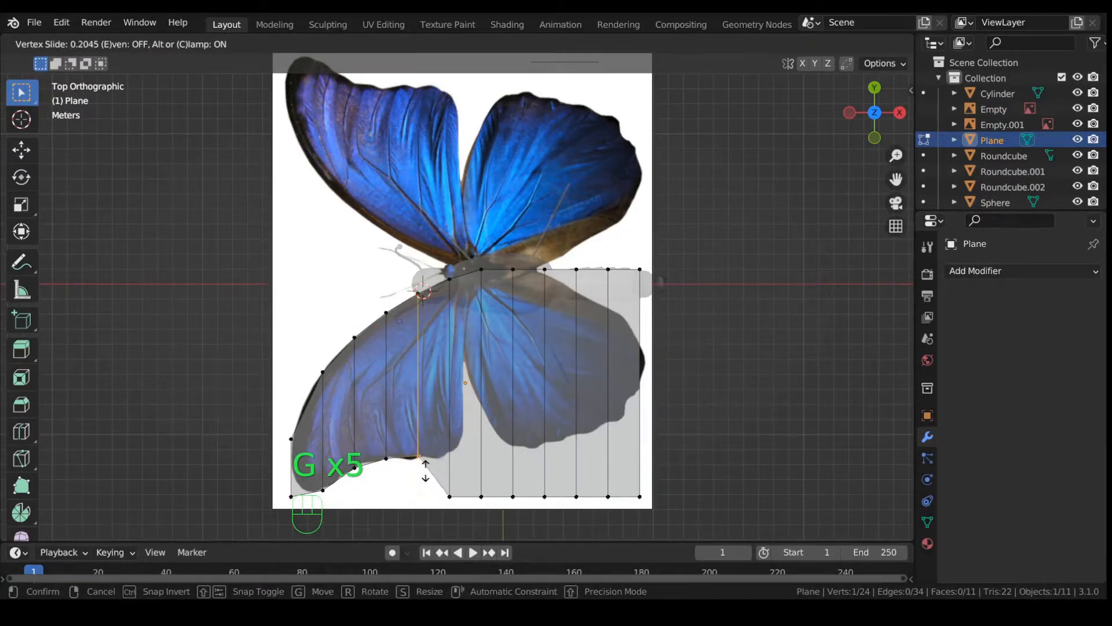
left_click(425, 471)
Try to slide the fourth and third trailing-edge vertices slightly inward, by factors of 0.036 and 0.044.
left_click(386, 458)
key("g")
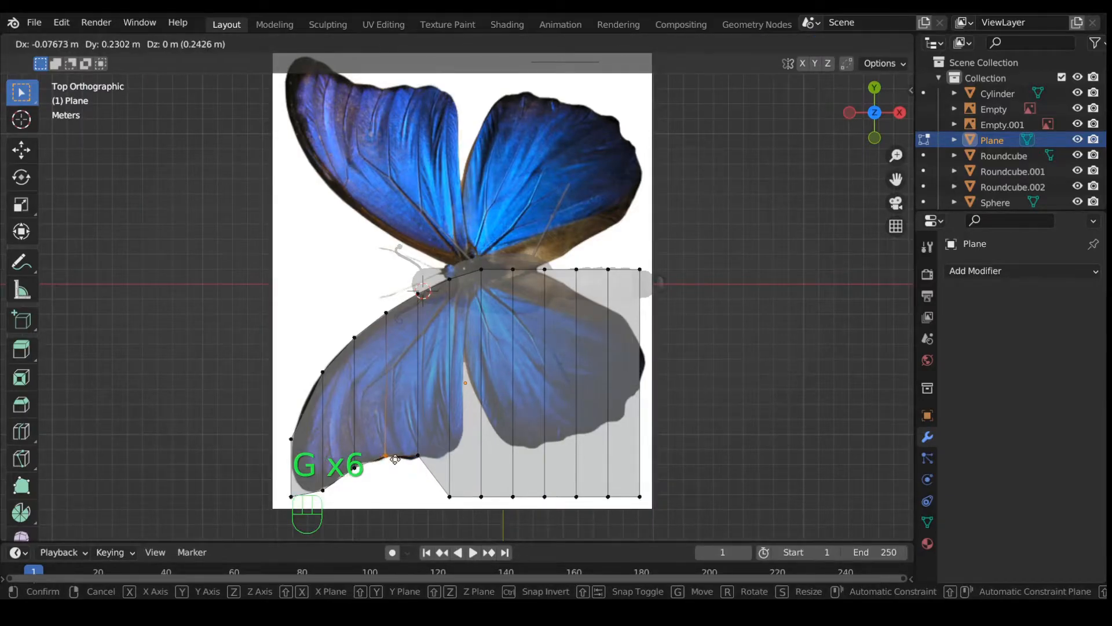
key("g")
left_click(396, 463)
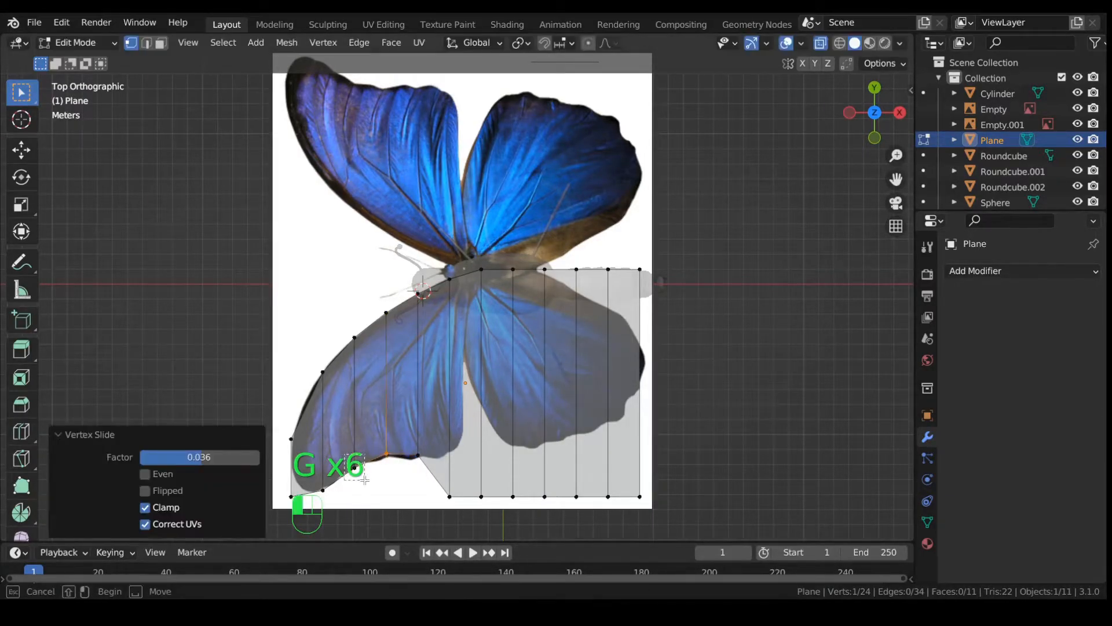
left_click(363, 476)
key("g")
key("g")
left_click(364, 472)
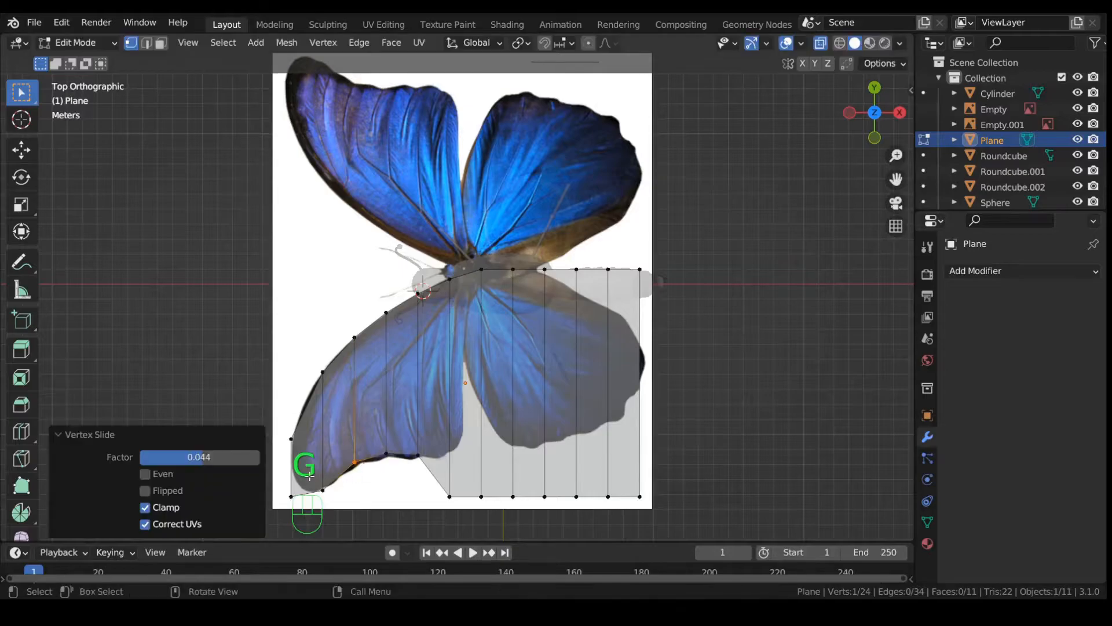
Undo the last fine slides of the forewing's trailing-edge vertices.
key("g")
key("g")
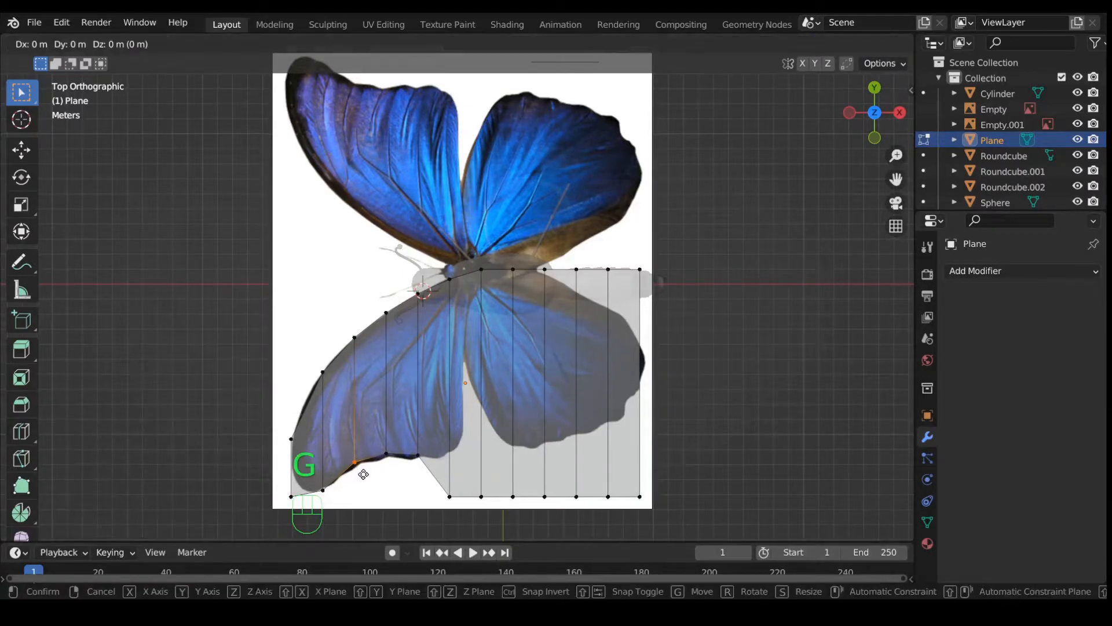
left_click(367, 484)
key("g")
key("g")
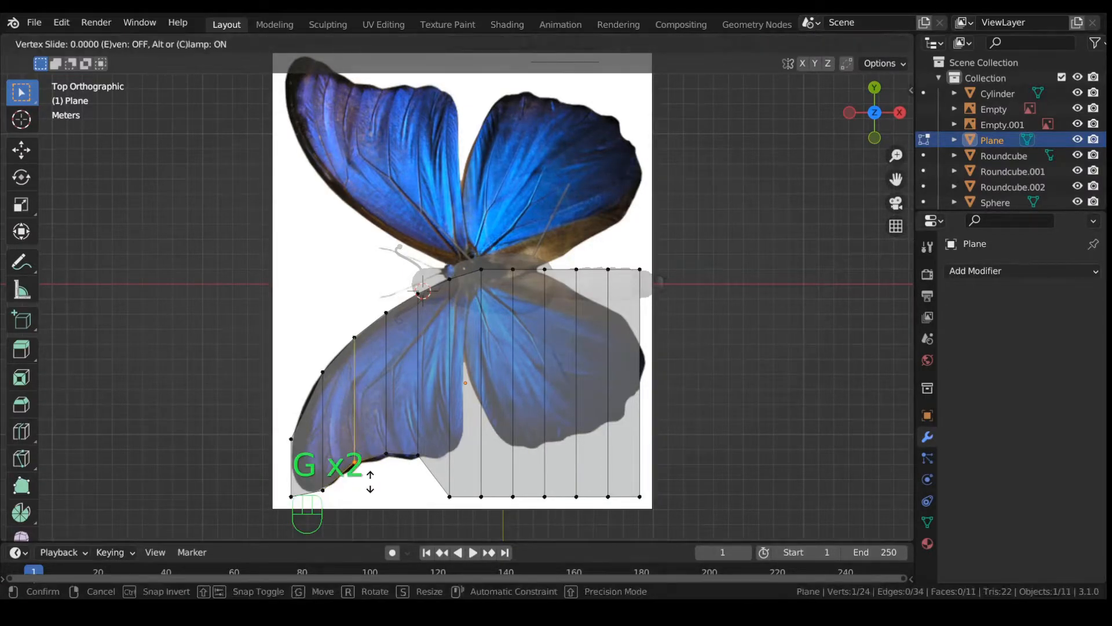
left_click(371, 485)
key("ctrl+z")
key("ctrl+z")
key("ctrl+z")
key("ctrl+z")
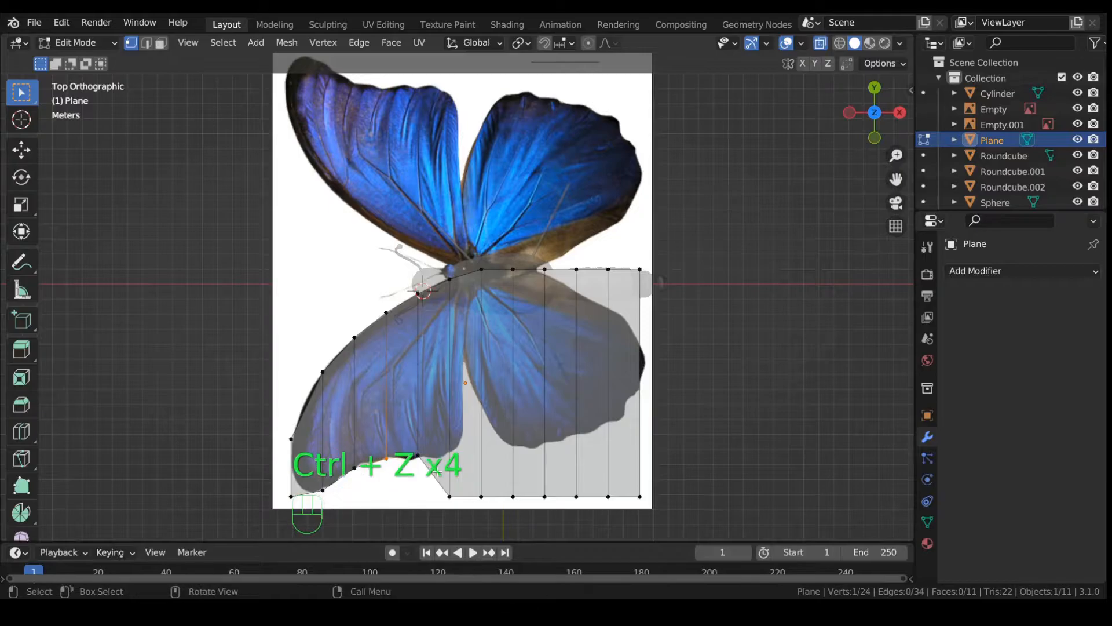
Slide the sixth lower-edge vertex to the forewing's inner corner by 0.196 and the seventh to the hindwing's edge by 0.404.
left_click(450, 476)
key("g")
key("g")
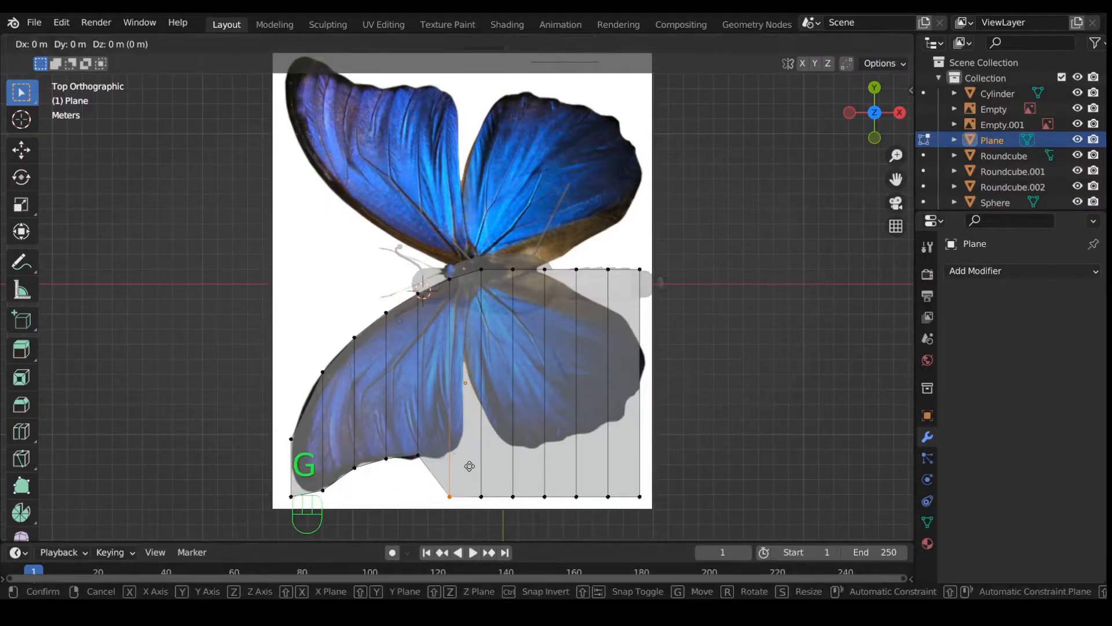
left_click(475, 424)
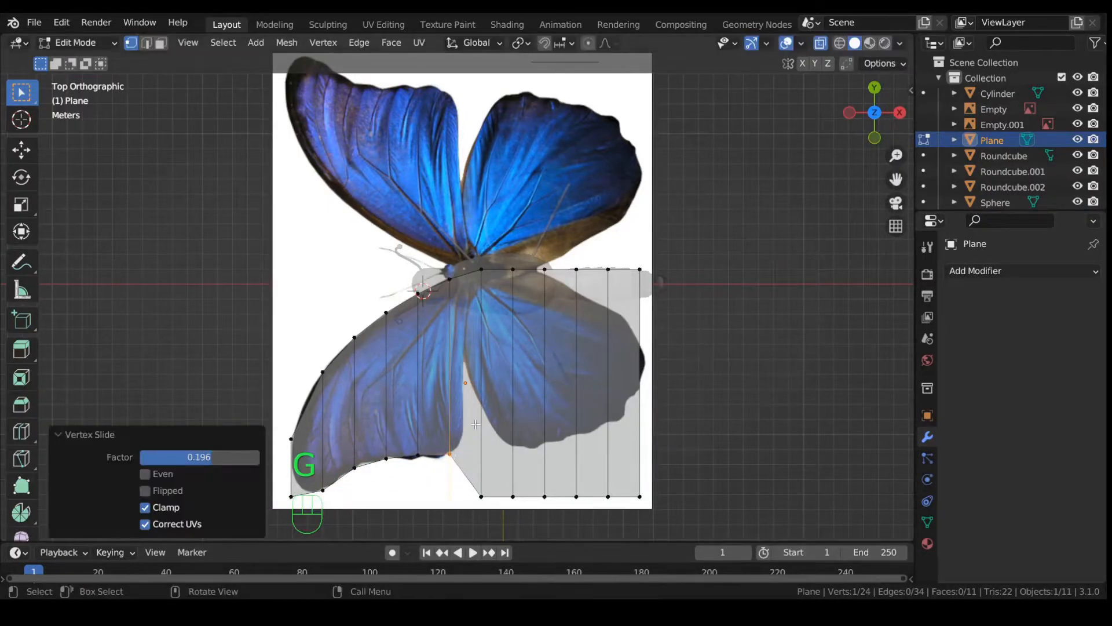
left_click(481, 491)
key("g")
key("g")
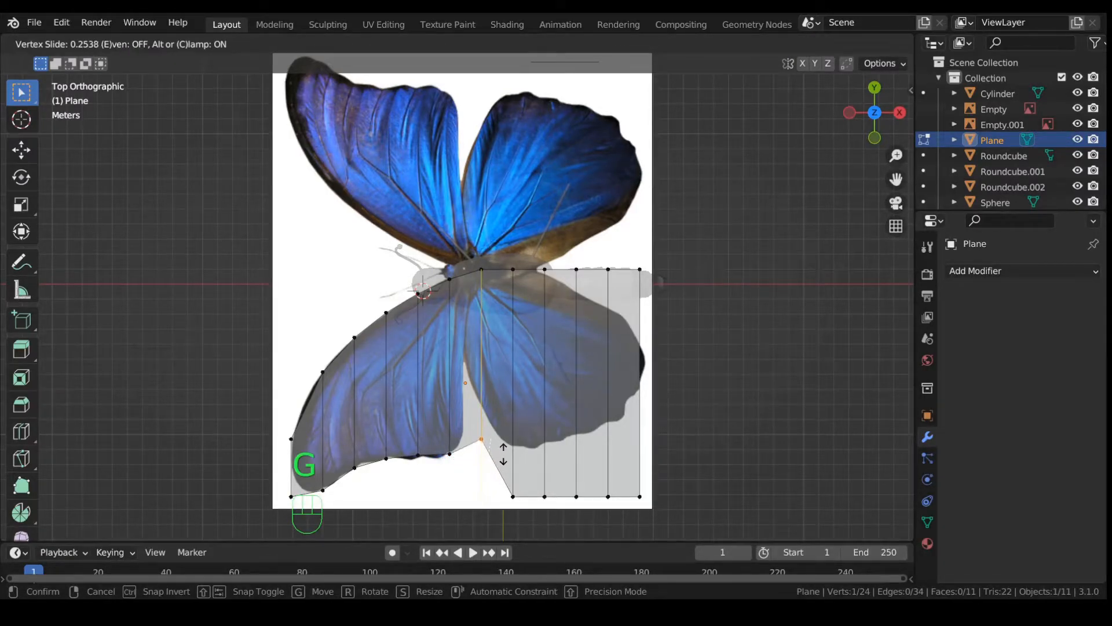
left_click(520, 420)
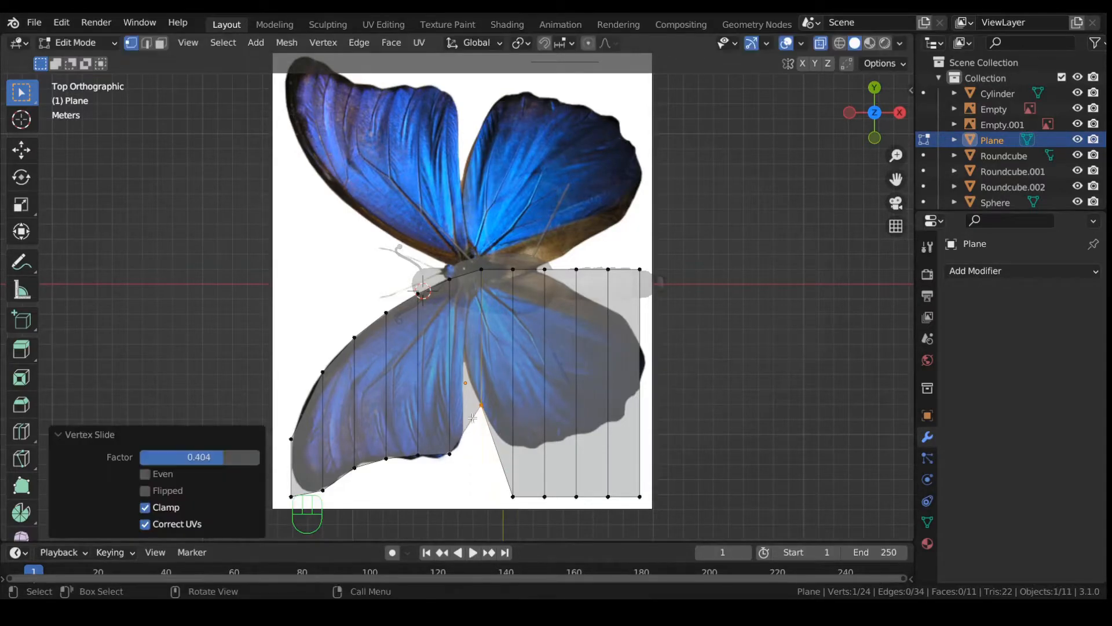
Add two evenly spaced loop cuts in the strip spanning the gap between forewing and hindwing.
key("ctrl+r")
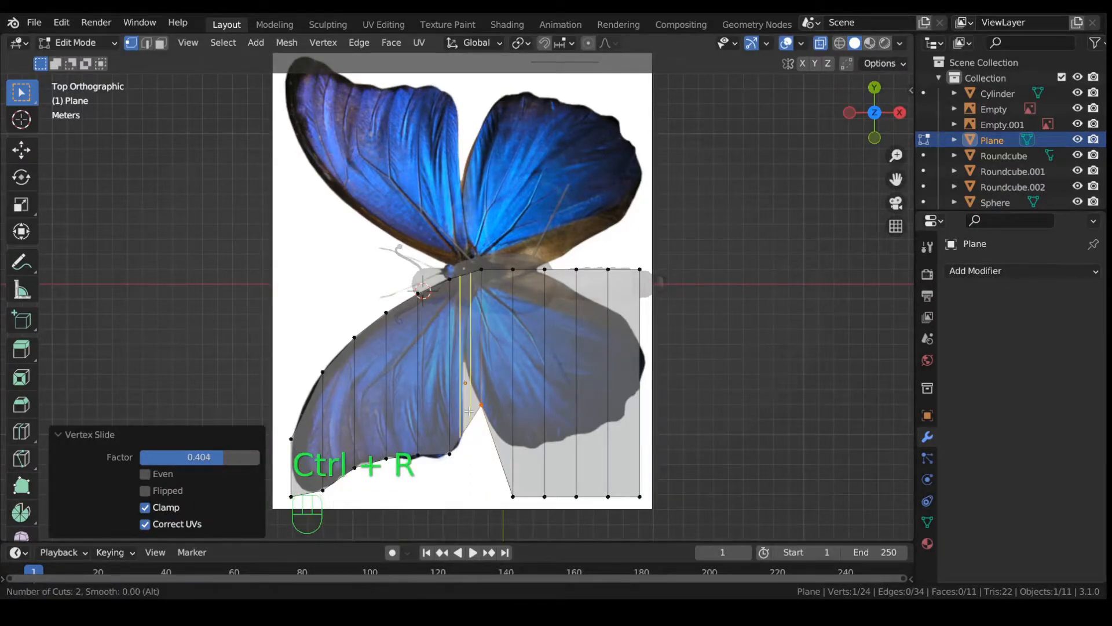
scroll(469, 411, "up", 1)
left_click(470, 411)
right_click(470, 411)
Move the new lower vertex about -0.19 m along X and 3.38 m along Y, and nudge it further into the wing notch.
left_click(474, 422)
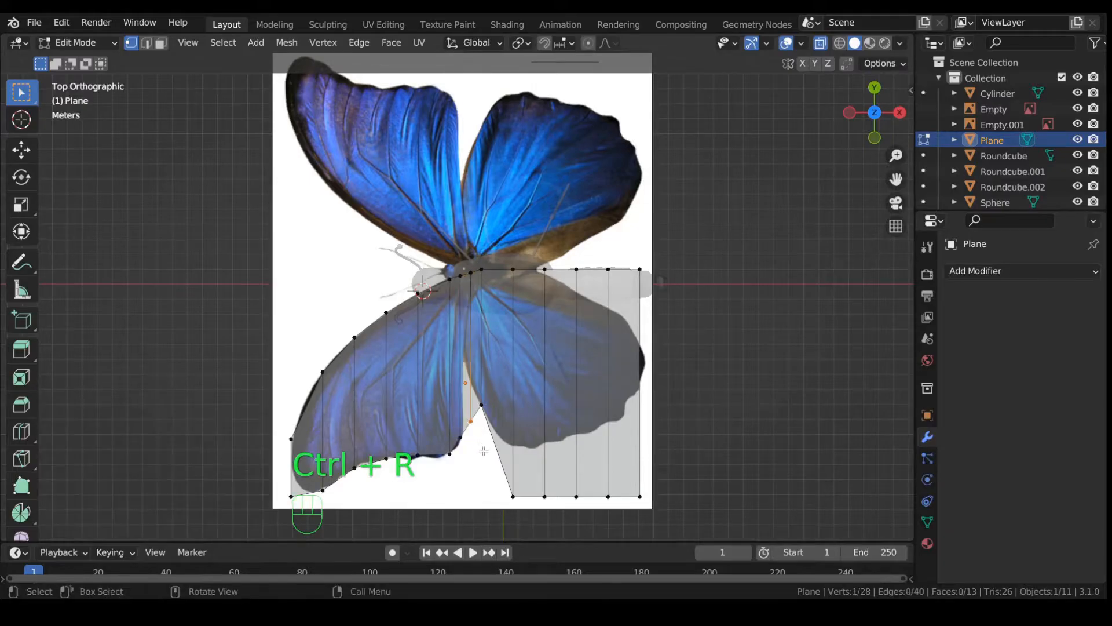
key("g")
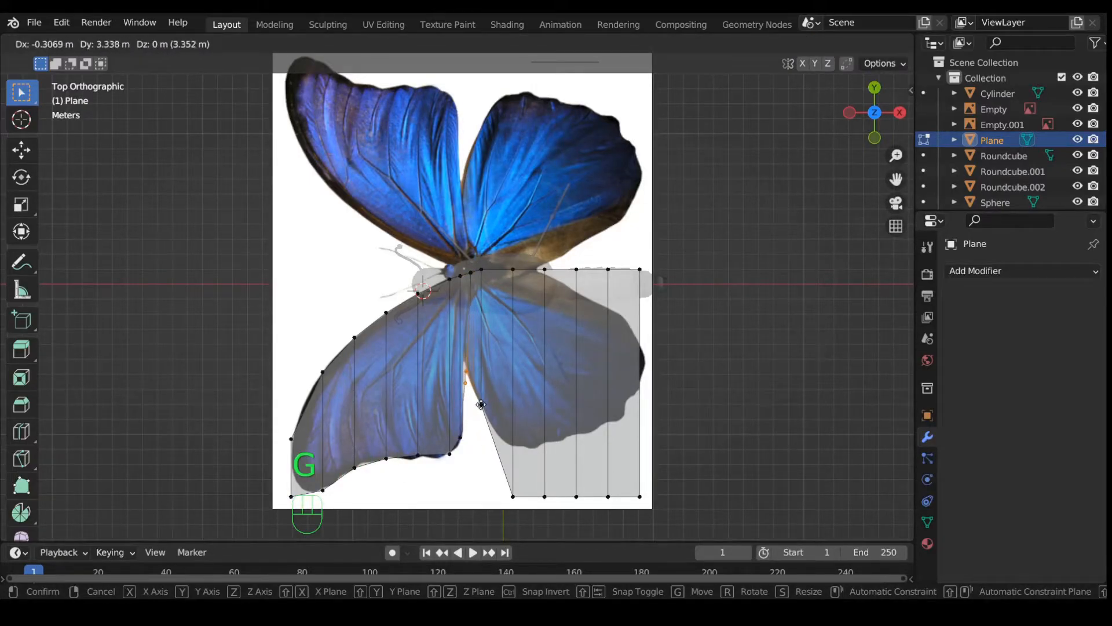
left_click(468, 410)
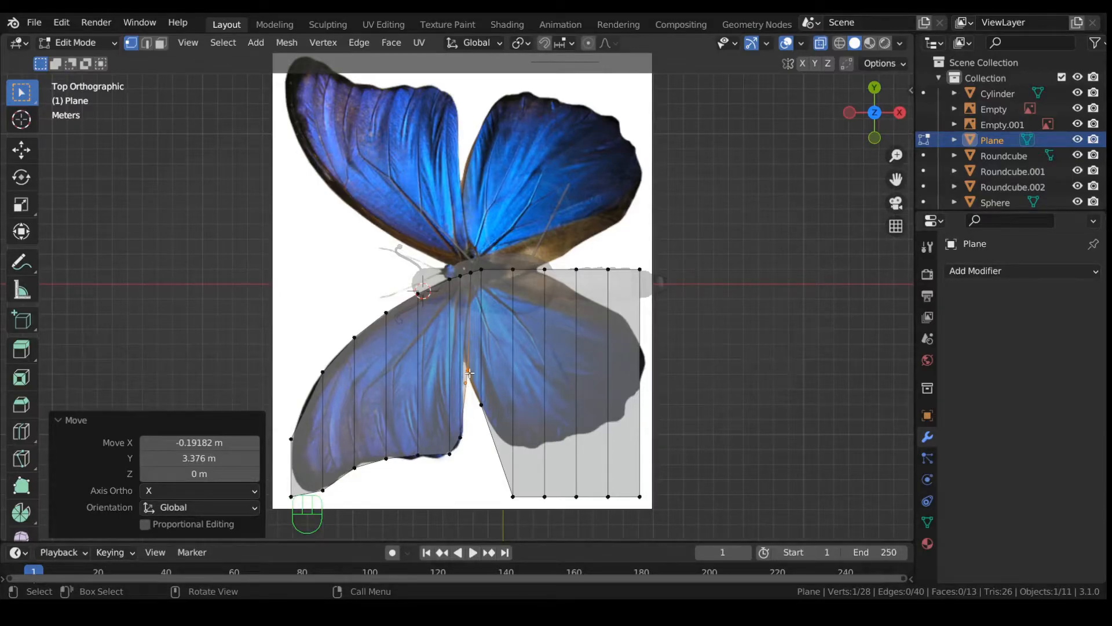
key("g")
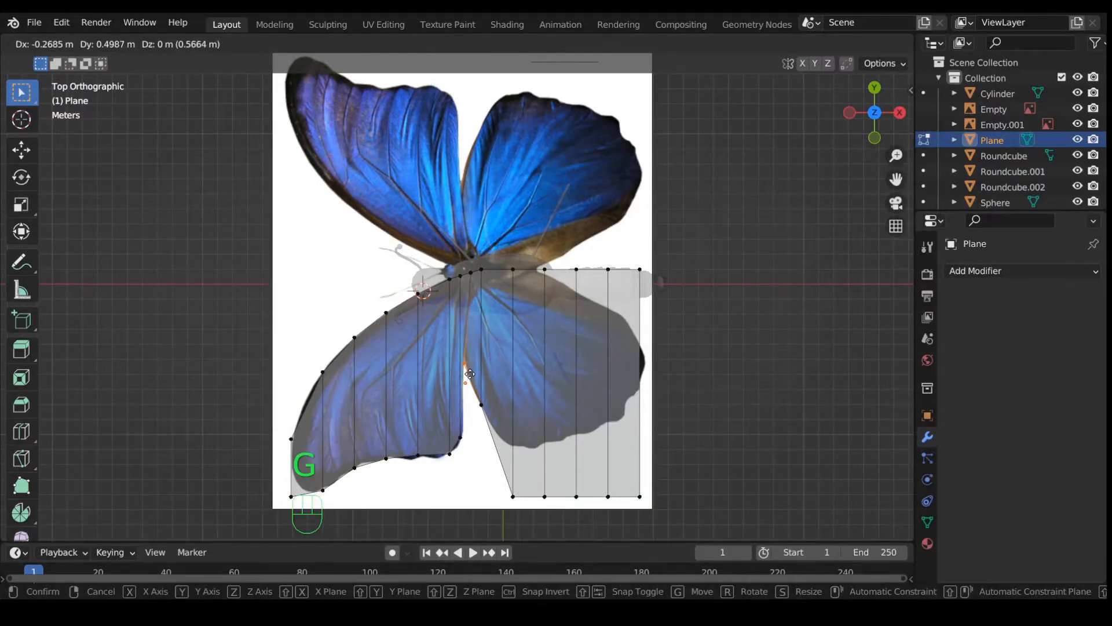
left_click(470, 373)
Slide the matching upper vertex above the wing notch along the body-side edge toward the head, by a factor of 0.417.
key("g")
key("g")
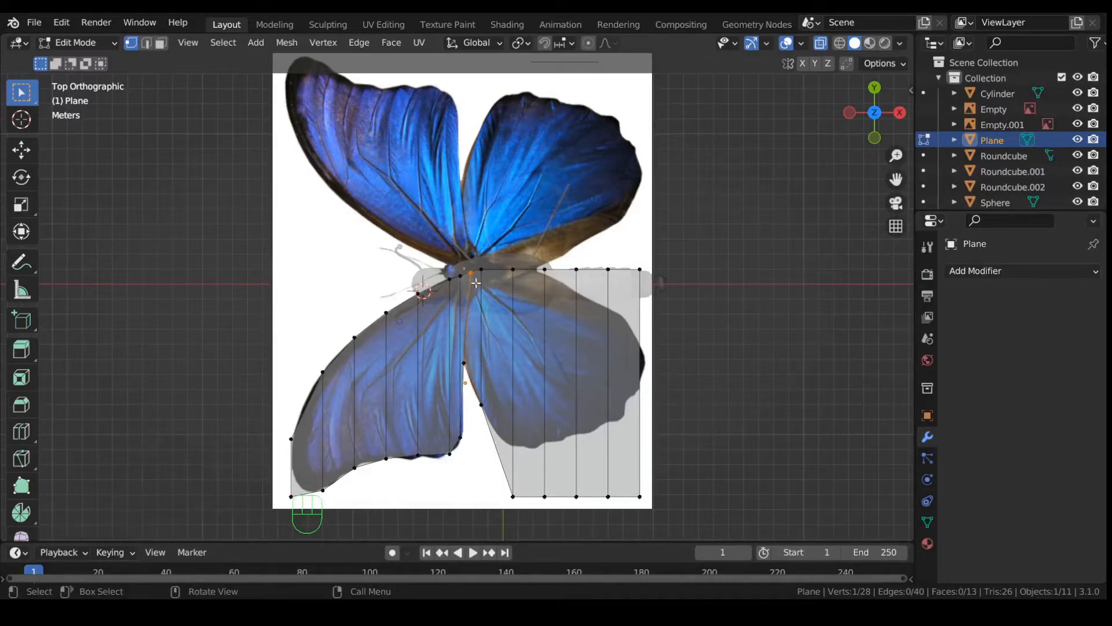
left_click(470, 283)
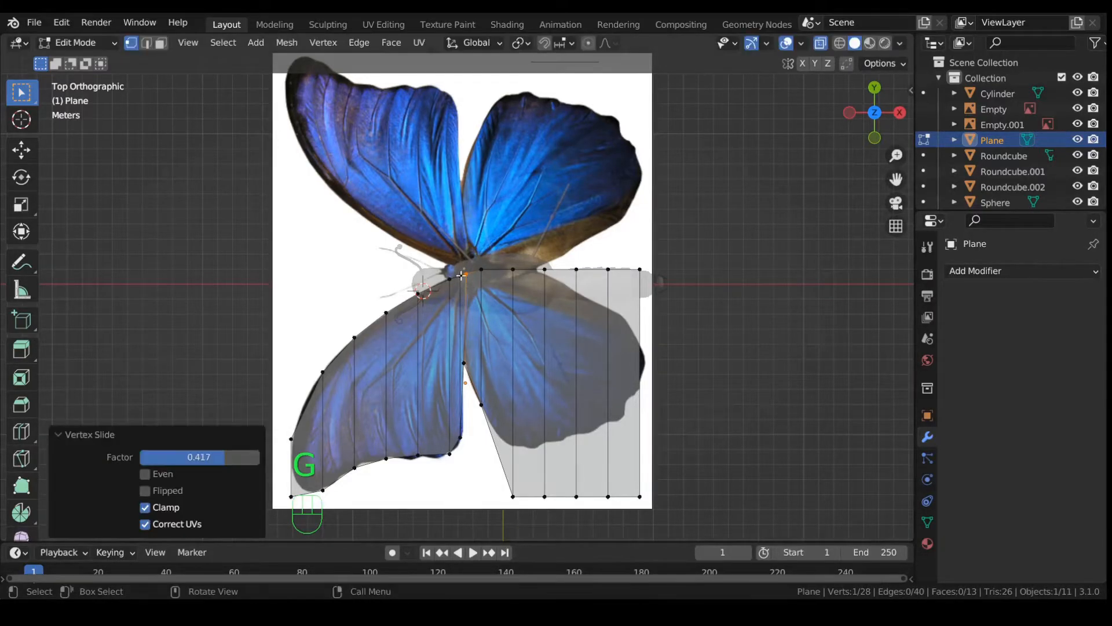
Slide the neighbouring upper vertex above the wing notch along the body-side edge by a factor of 0.174.
key("g")
key("g")
left_click(462, 286)
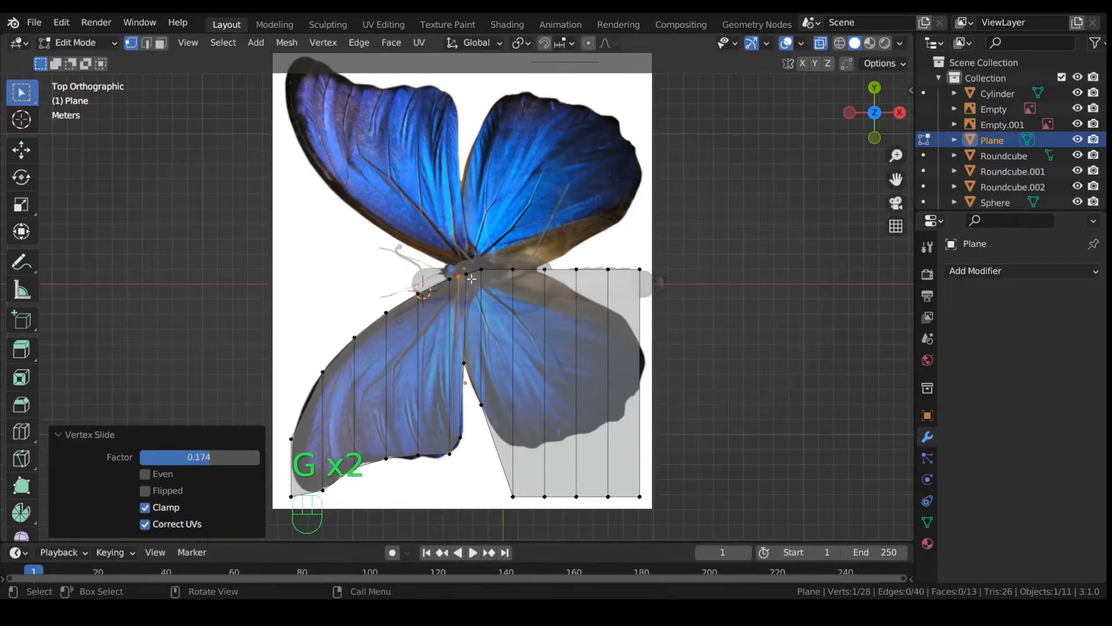
Slide the next lower-edge vertex by 0.231, and move it about -0.81 m along X and 0.38 m along Y onto the hindwing's edge.
left_click(515, 493)
key("g")
key("g")
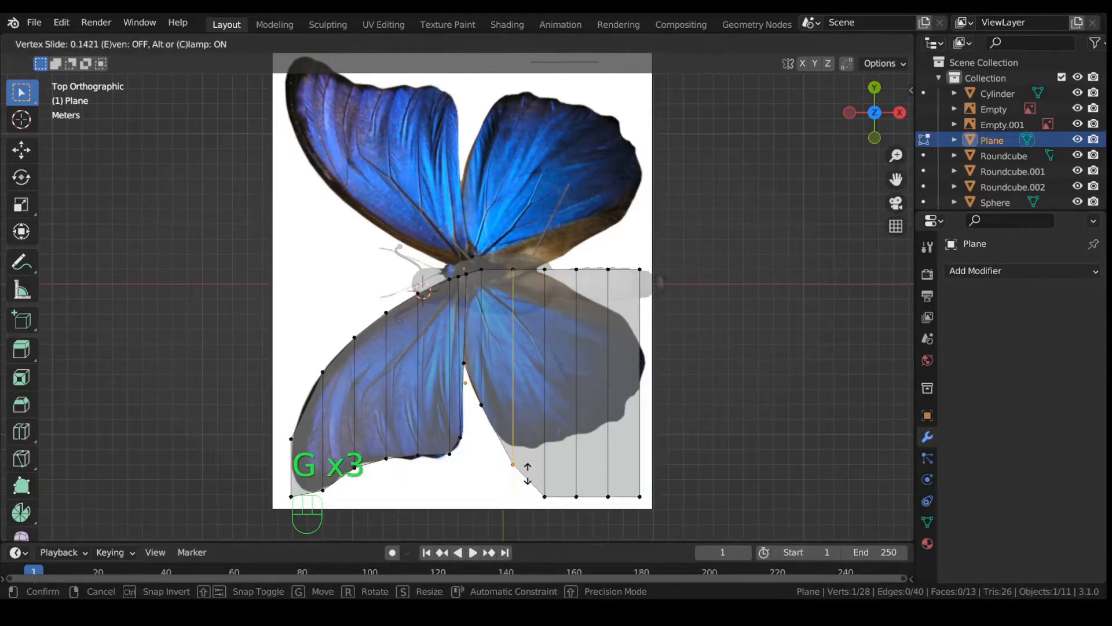
left_click(528, 461)
key("g")
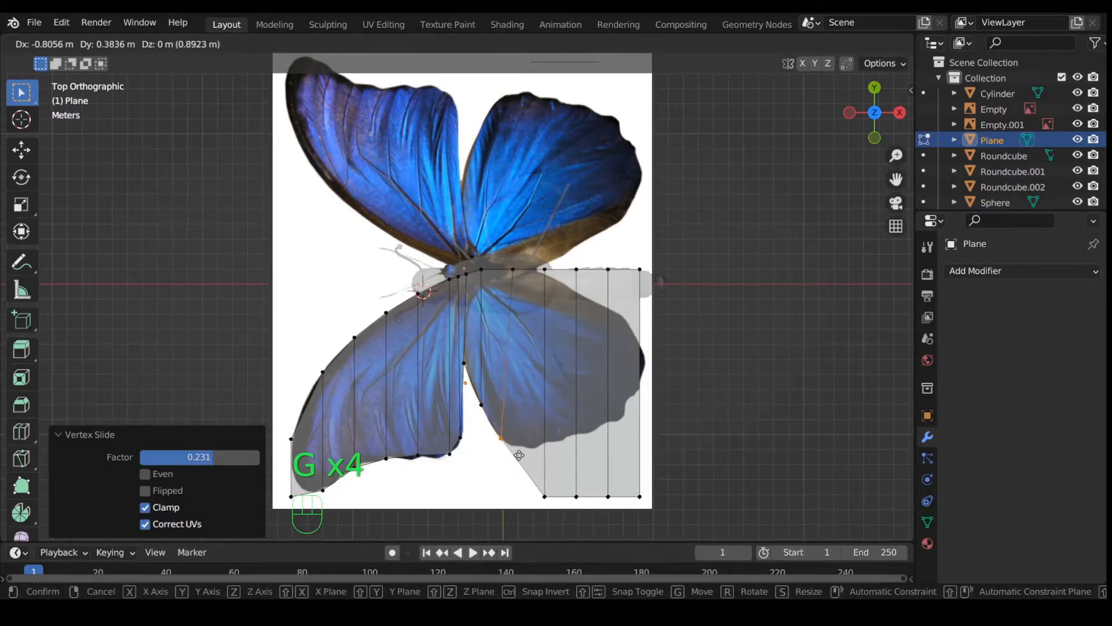
left_click(520, 456)
Slide the following lower-edge vertex about 0.21 up to the hindwing's edge and nudge it toward the notch along the outline.
key("g")
key("g")
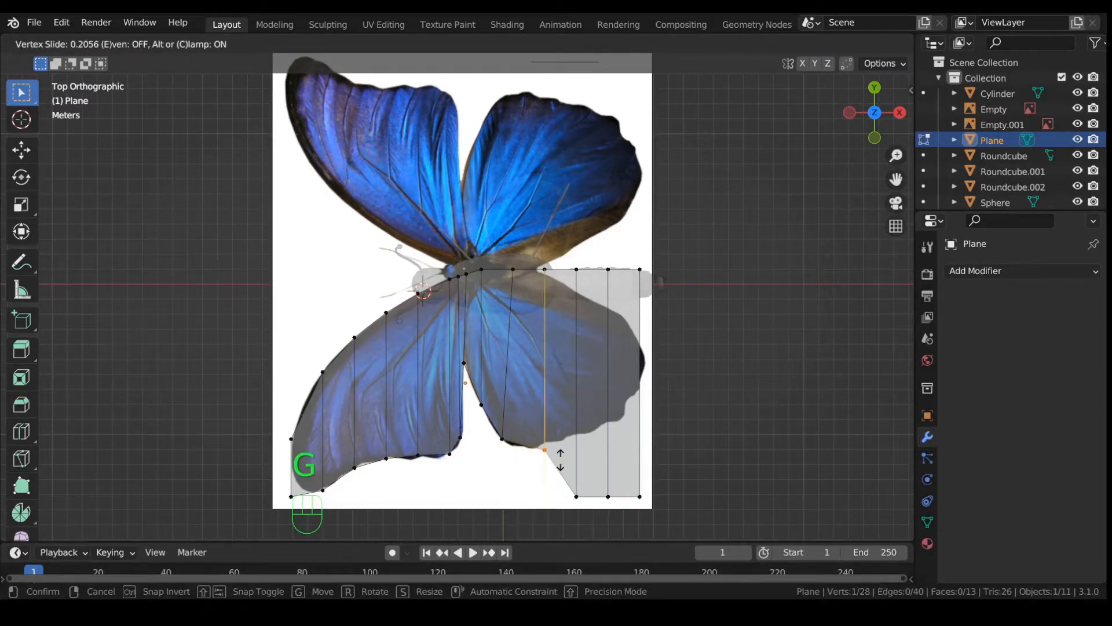
left_click(560, 460)
key("g")
left_click(548, 459)
Move the last three lower-edge vertices onto the hindwing outline, the final corner by about -0.04 m along X and 7.14 m along Y.
key("g")
key("g")
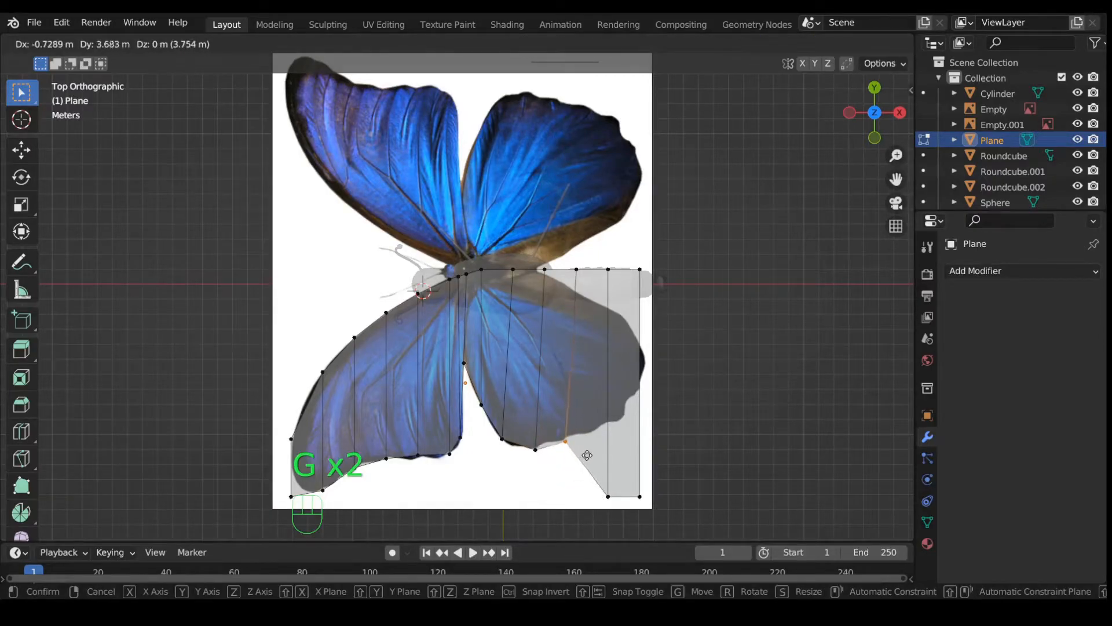
left_click(587, 456)
key("g")
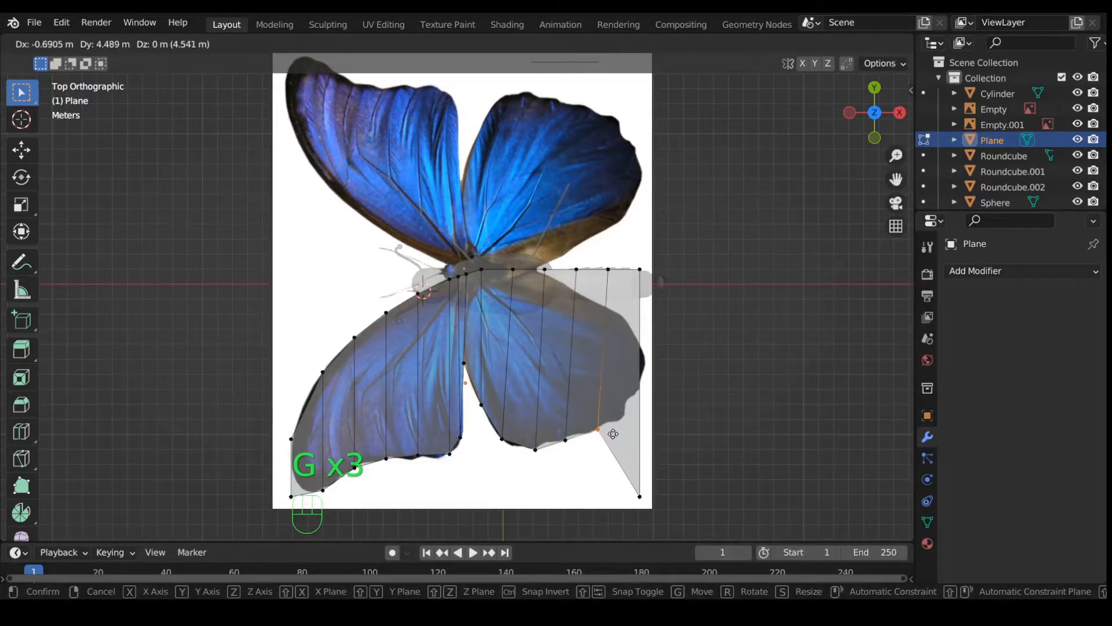
left_click(613, 434)
key("g")
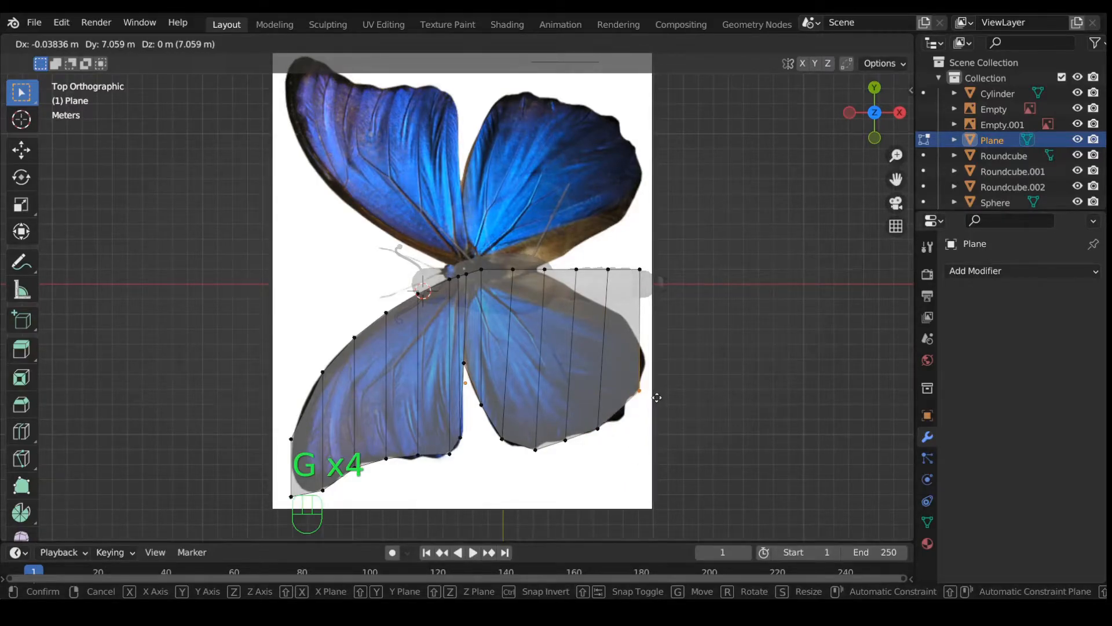
left_click(654, 400)
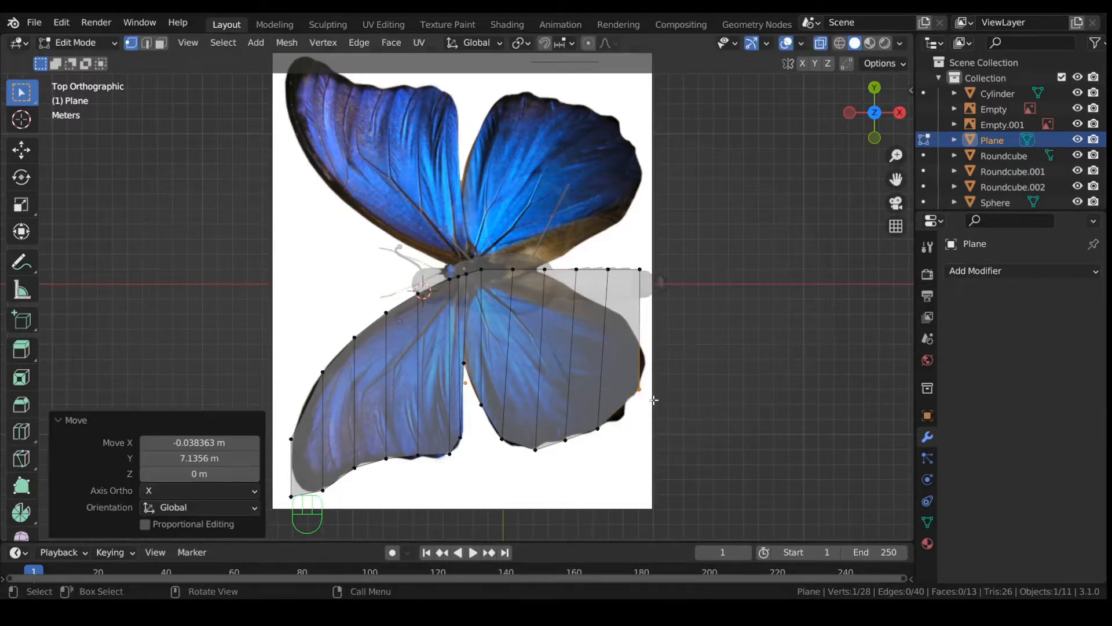
Add one centred loop cut in the plane's tail-end strip and move its lower vertex about 0.19 m X and -0.69 m Y onto the outline.
key("ctrl+r")
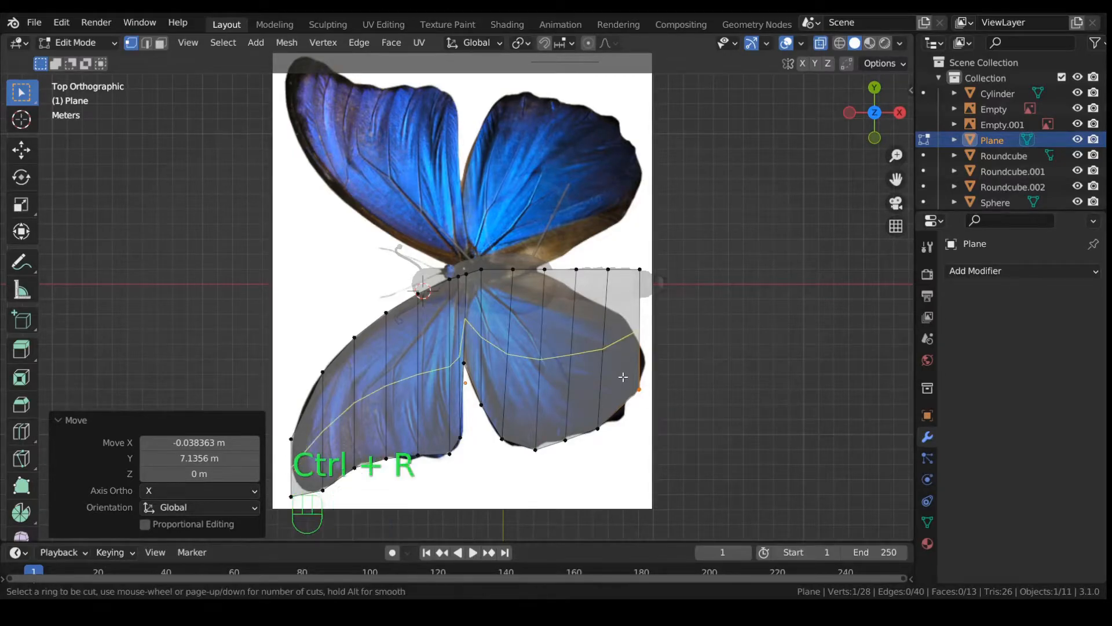
left_click(621, 280)
right_click(632, 316)
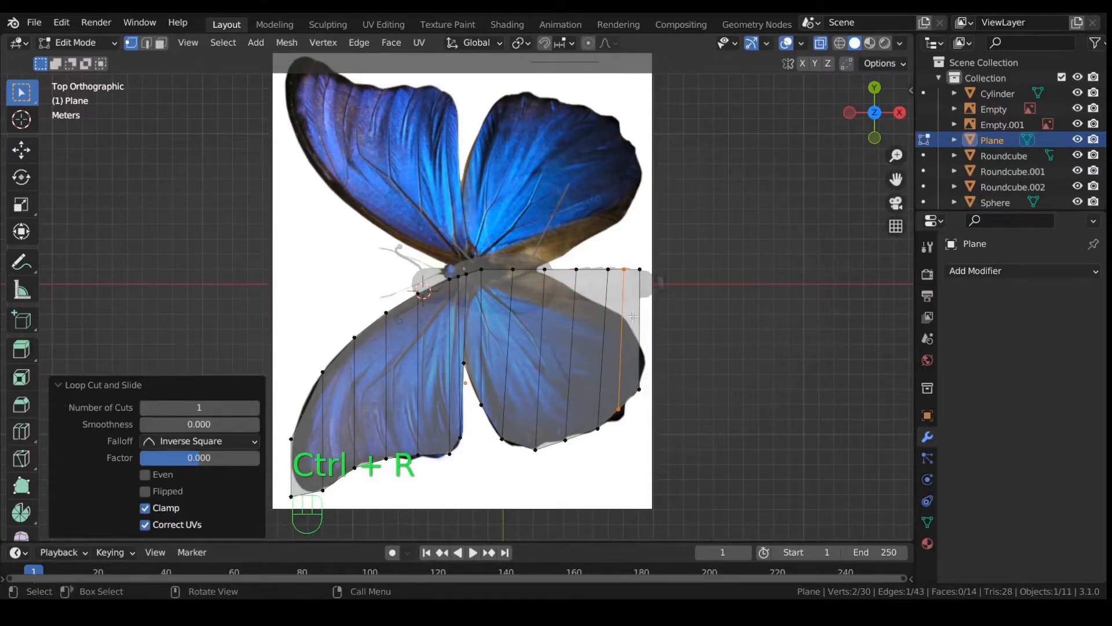
left_click(618, 409)
key("g")
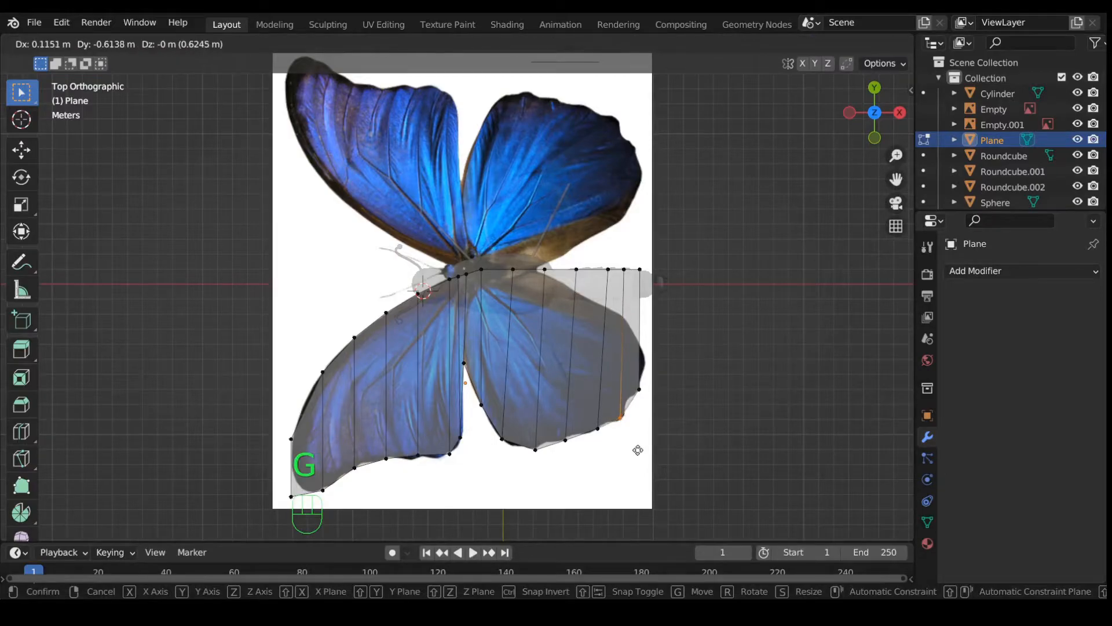
left_click(639, 450)
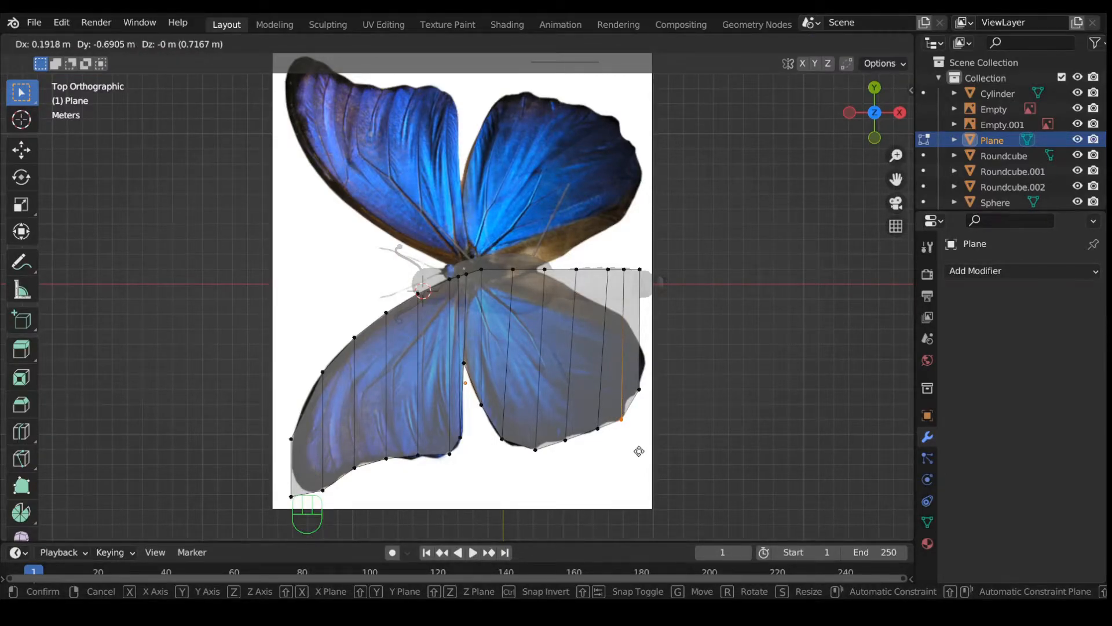
Move the tail-end upper corner about 0.12 m X and -4.95 m Y to the hindwing's outer edge, and its neighbour onto the outline.
left_click(640, 268)
key("g")
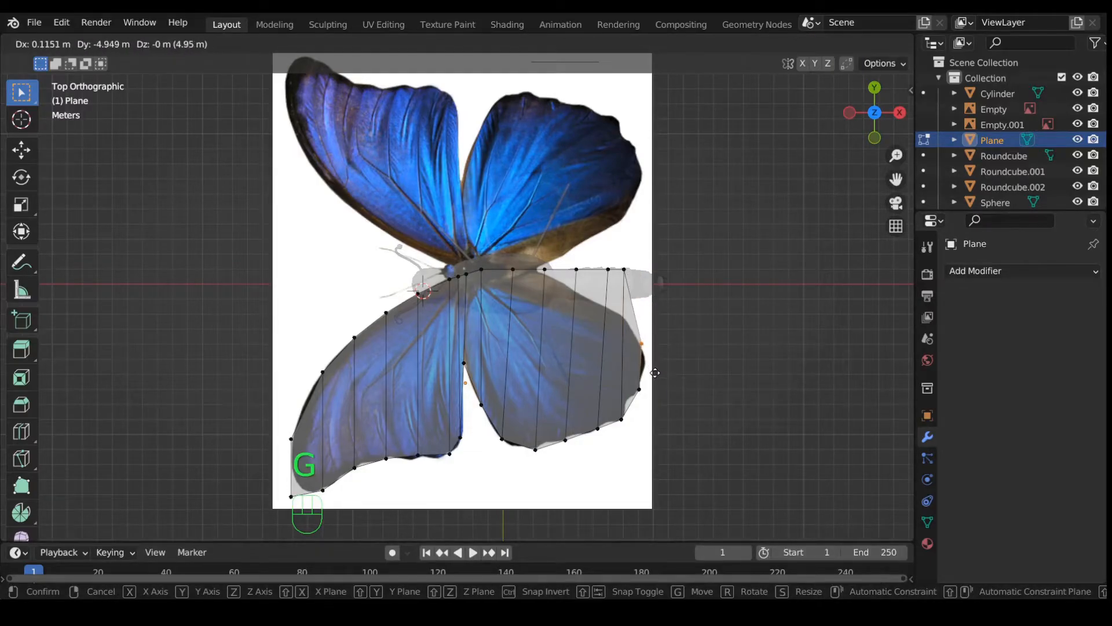
left_click(655, 374)
left_click_drag(613, 262, 621, 282)
key("g")
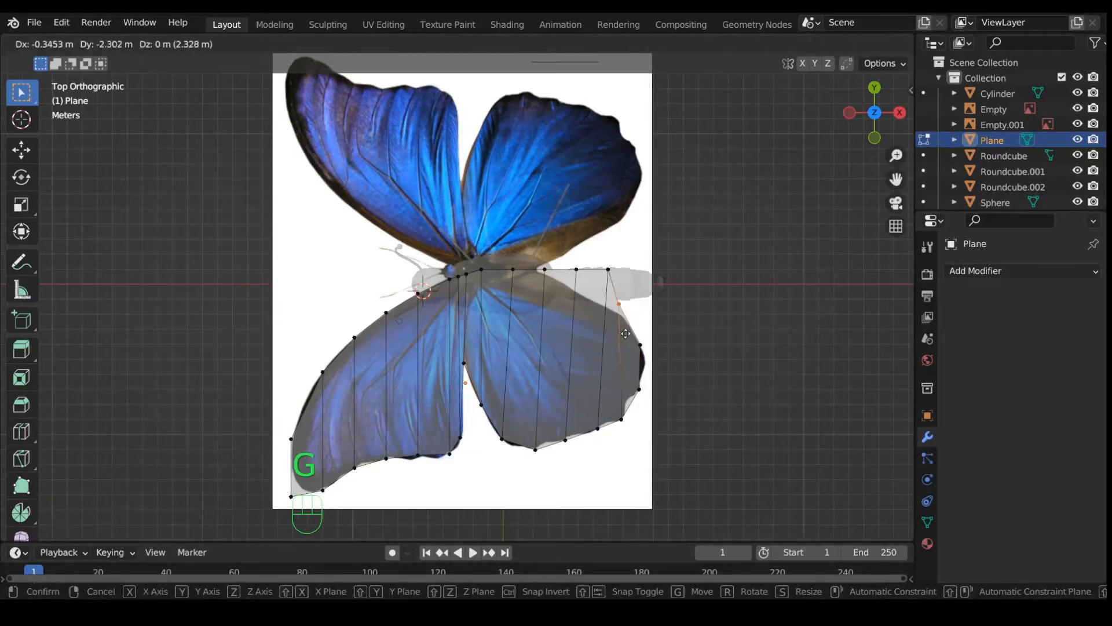
left_click(627, 338)
Move the next three upper vertices onto the hindwing's top outline, the last two by -0.307, -1.343 m and -0.115, -0.307 m in X, Y.
key("g")
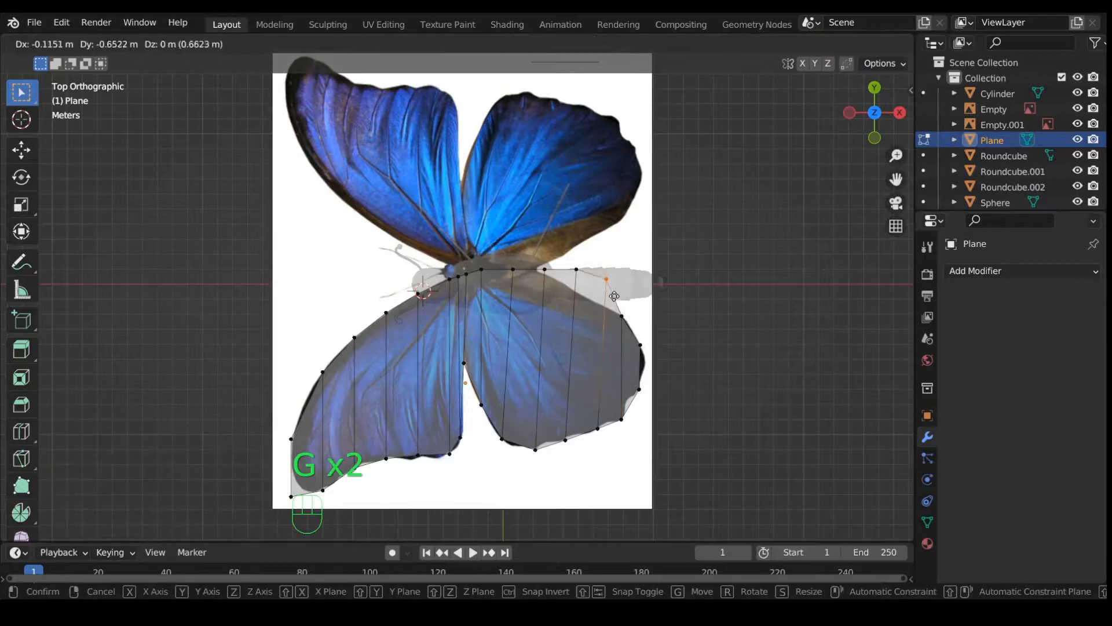
left_click(566, 252)
key("g")
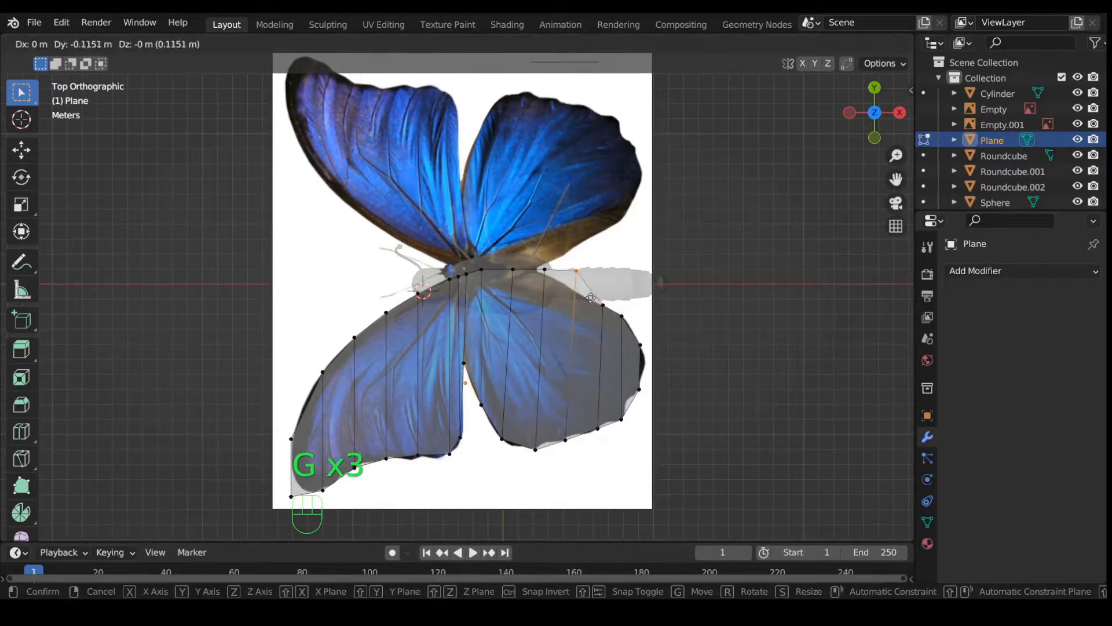
left_click(587, 313)
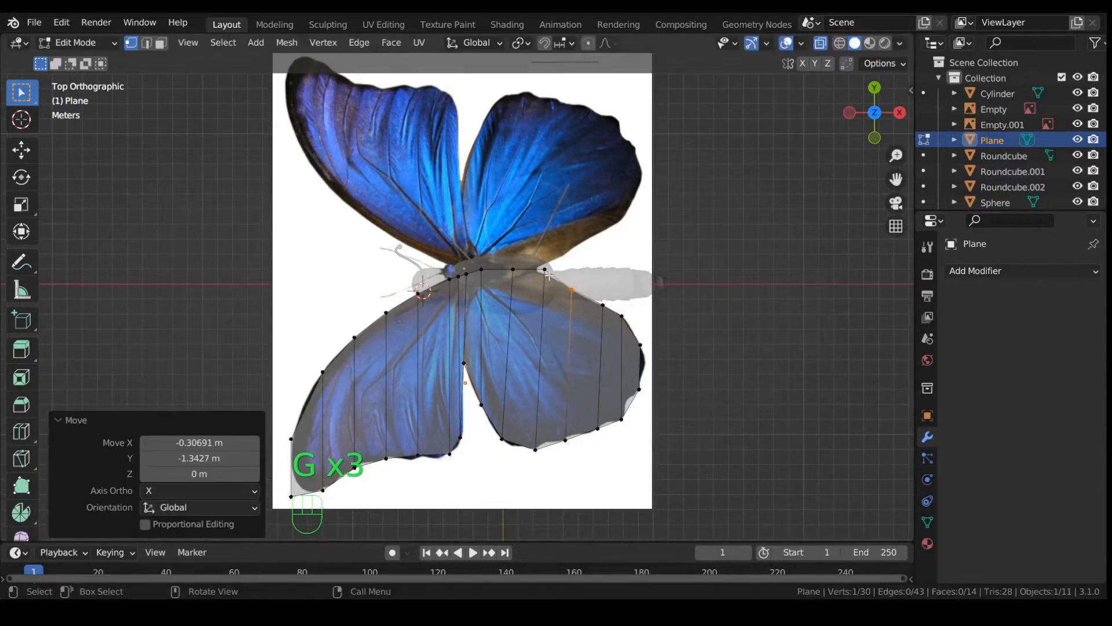
key("g")
left_click(552, 293)
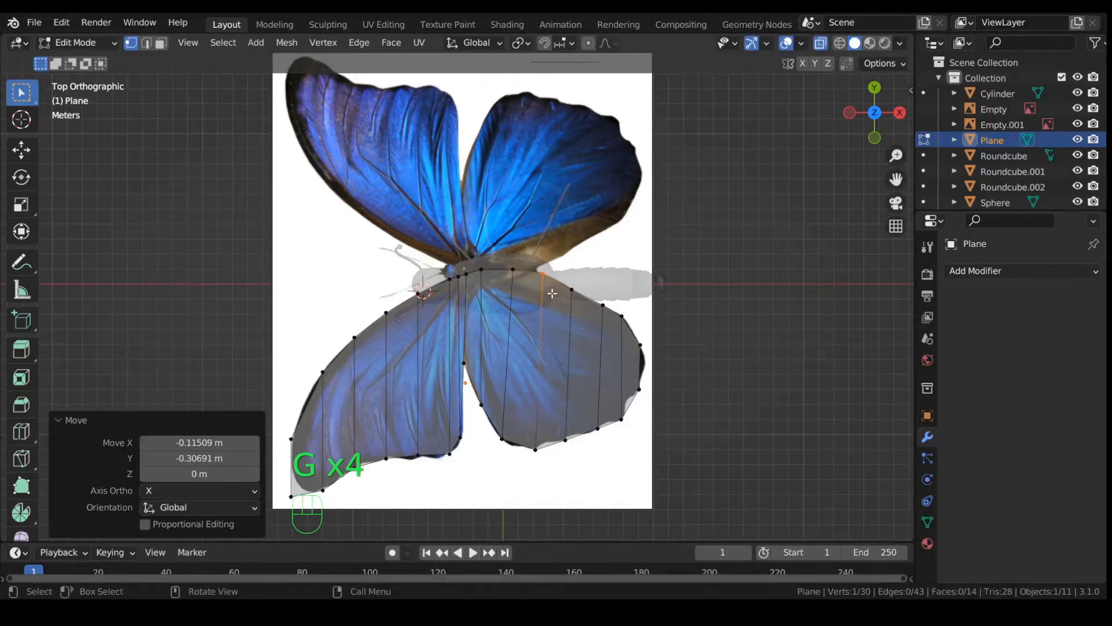
Add four evenly spaced loop cuts running lengthwise through both wings without sliding them.
key("ctrl+r")
scroll(471, 346, "up", 2)
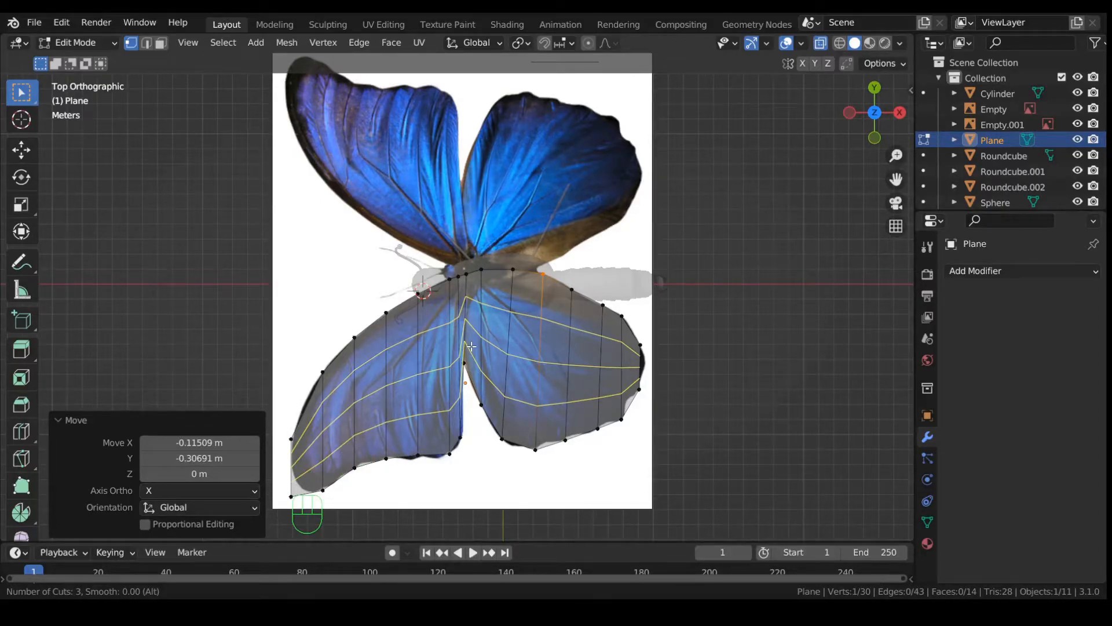
scroll(471, 347, "up", 1)
left_click(471, 347)
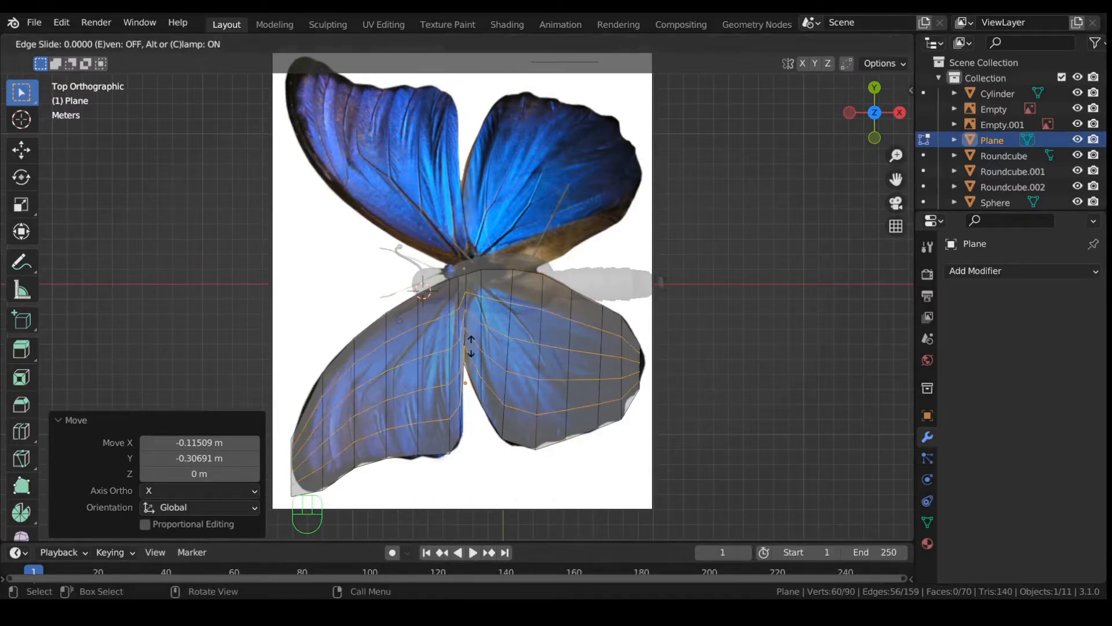
right_click(485, 347)
Select the whole wing mesh and smooth its vertices with smoothing 0.500 and one repeat.
middle_click_drag(615, 423, 601, 421, "shift")
scroll(506, 393, "up", 2)
scroll(494, 376, "down", 1)
middle_click_drag(473, 364, 547, 384, "shift")
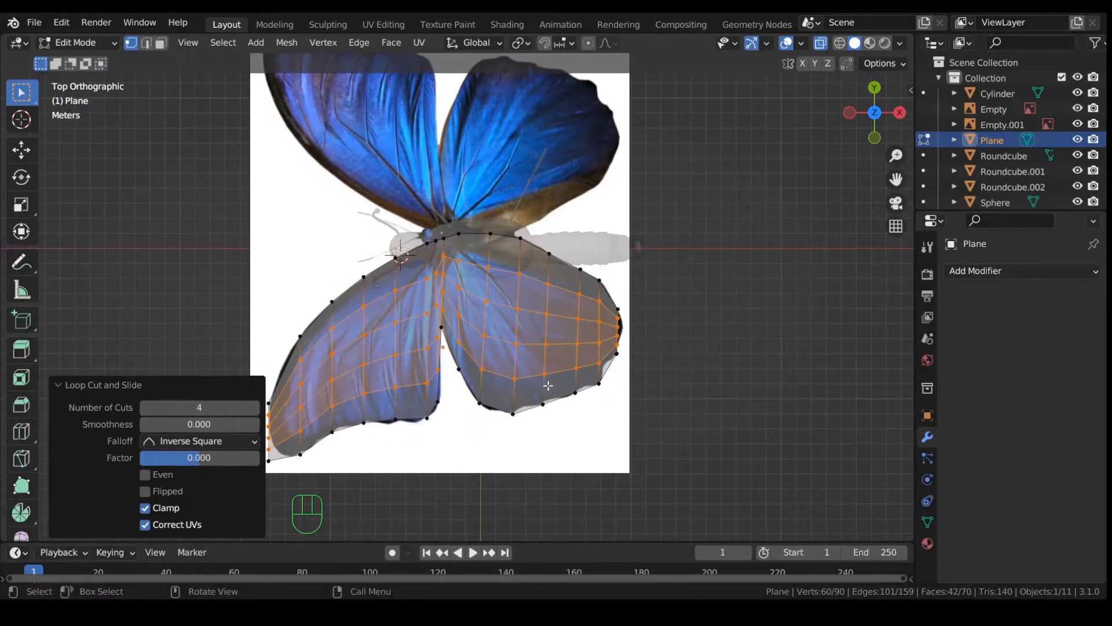
key("a")
right_click(548, 385)
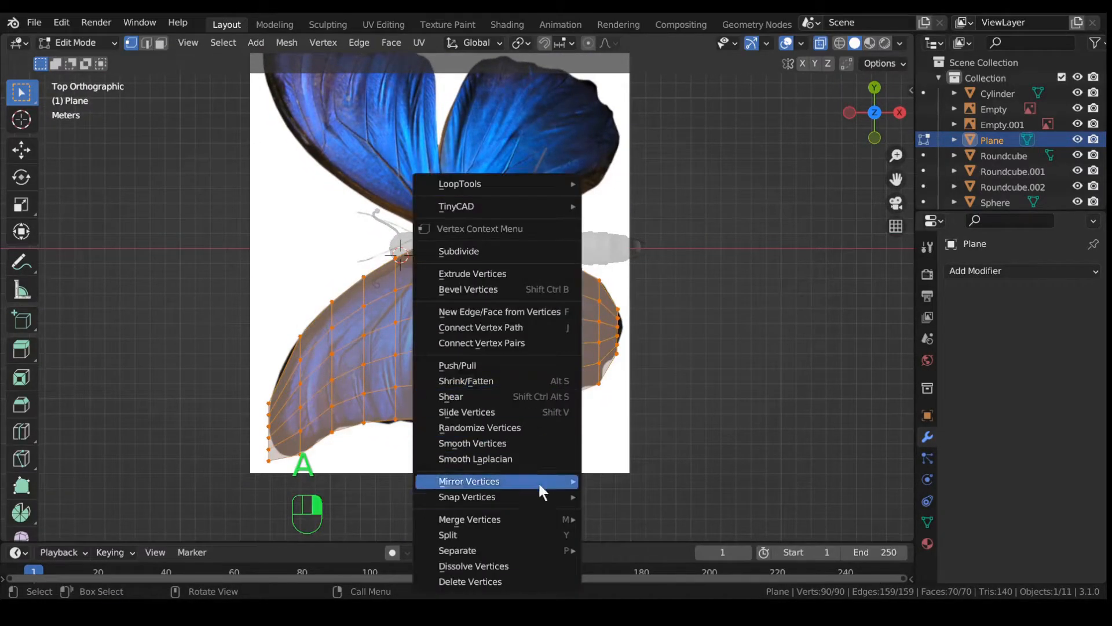
left_click(519, 442)
Move the two middle vertices at the hindwing's outer tip about 0.47 m along X to the photo outline.
scroll(519, 439, "up", 1)
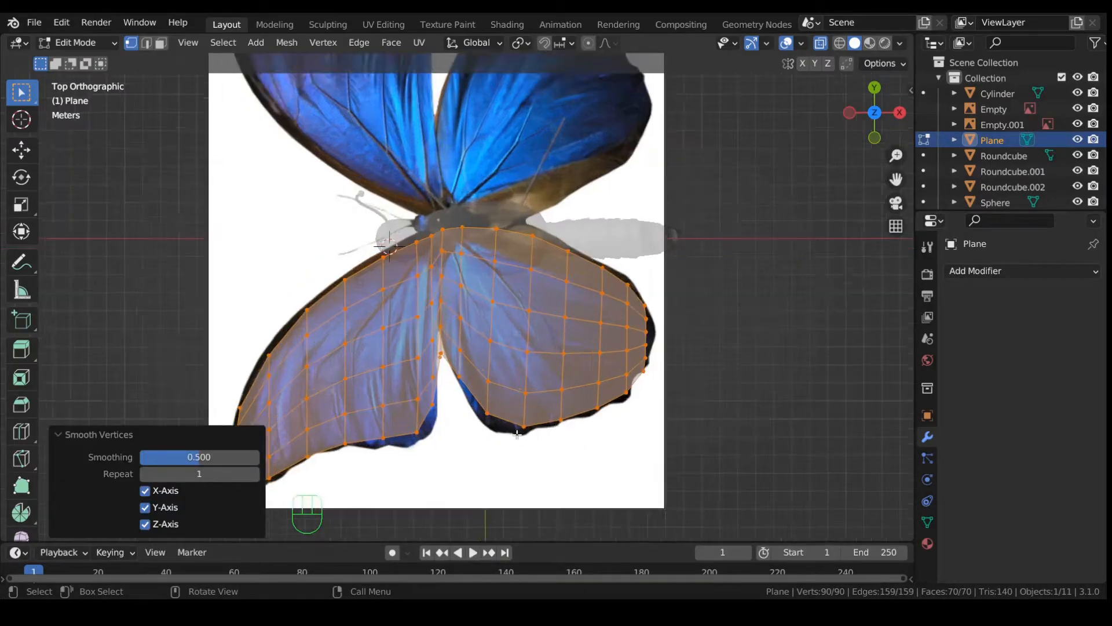
middle_click_drag(516, 405, 566, 355, "shift")
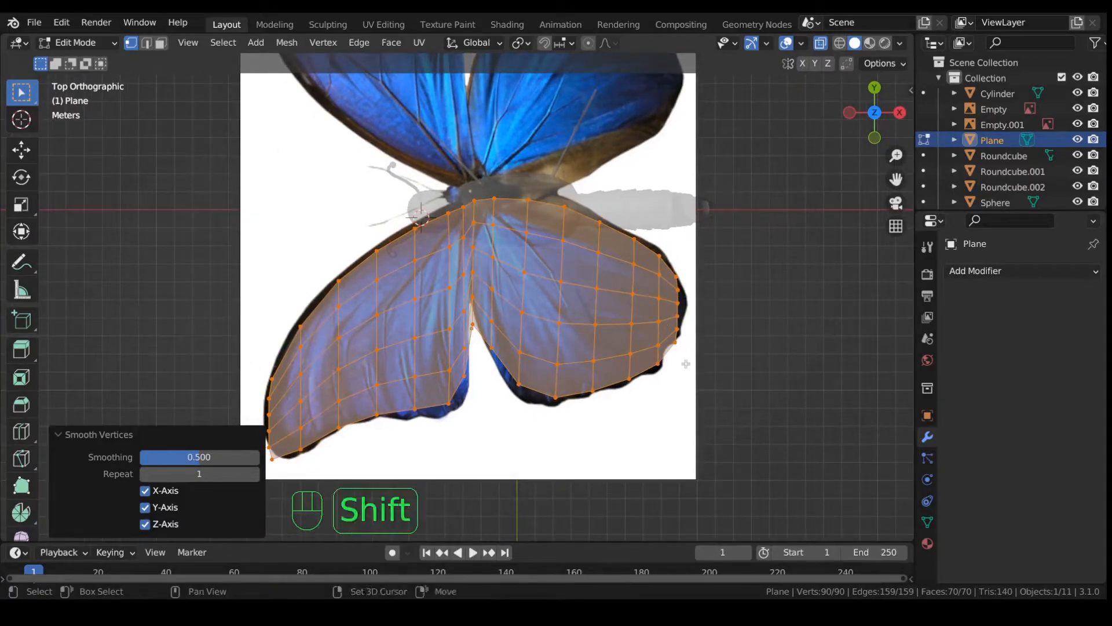
middle_click_drag(698, 296, 581, 294, "shift")
scroll(553, 341, "up", 2)
left_click_drag(550, 317, 577, 350)
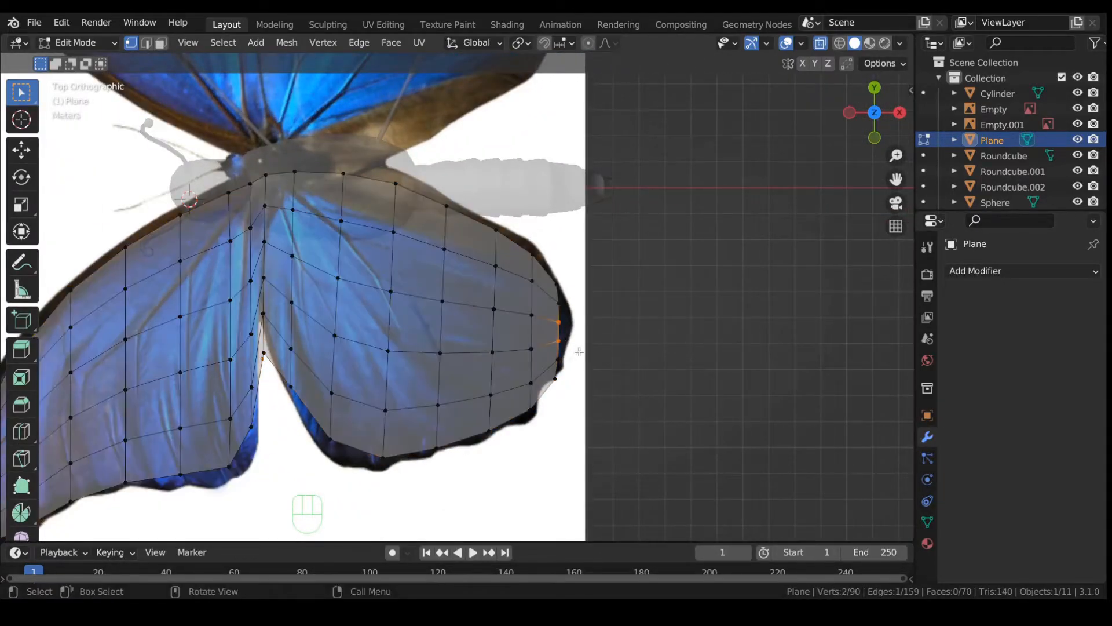
key("g")
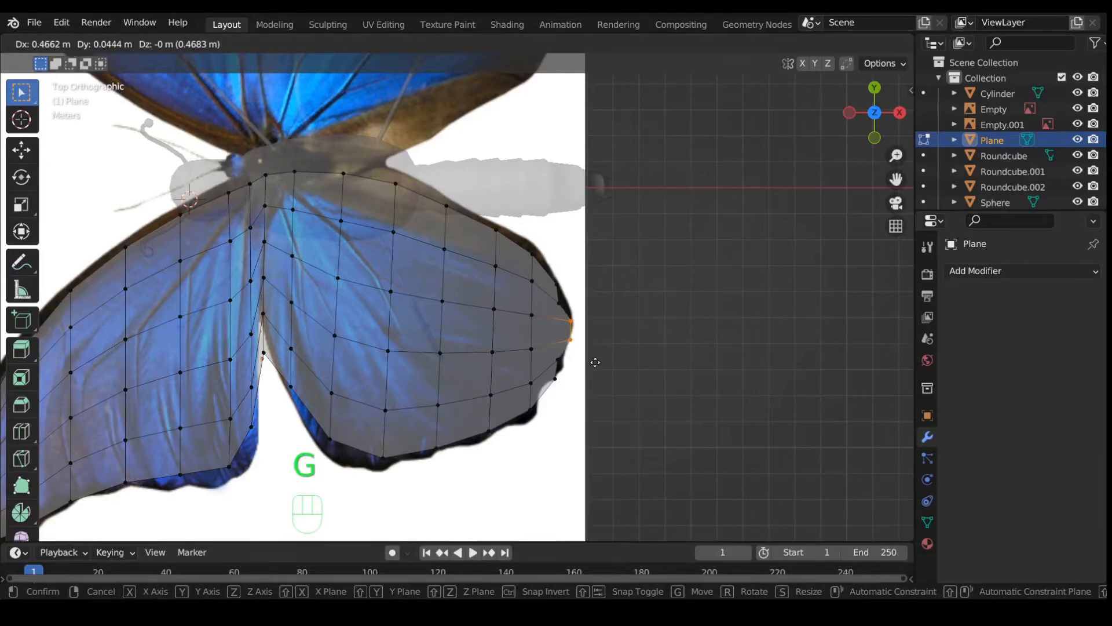
left_click(595, 364)
Move the vertex above the hindwing tip onto the outline, and the one below by about 0.16 m X and -0.04 m Y.
left_click_drag(553, 298, 565, 309)
key("g")
left_click(572, 301)
left_click_drag(562, 358, 558, 359)
key("g")
left_click(555, 401)
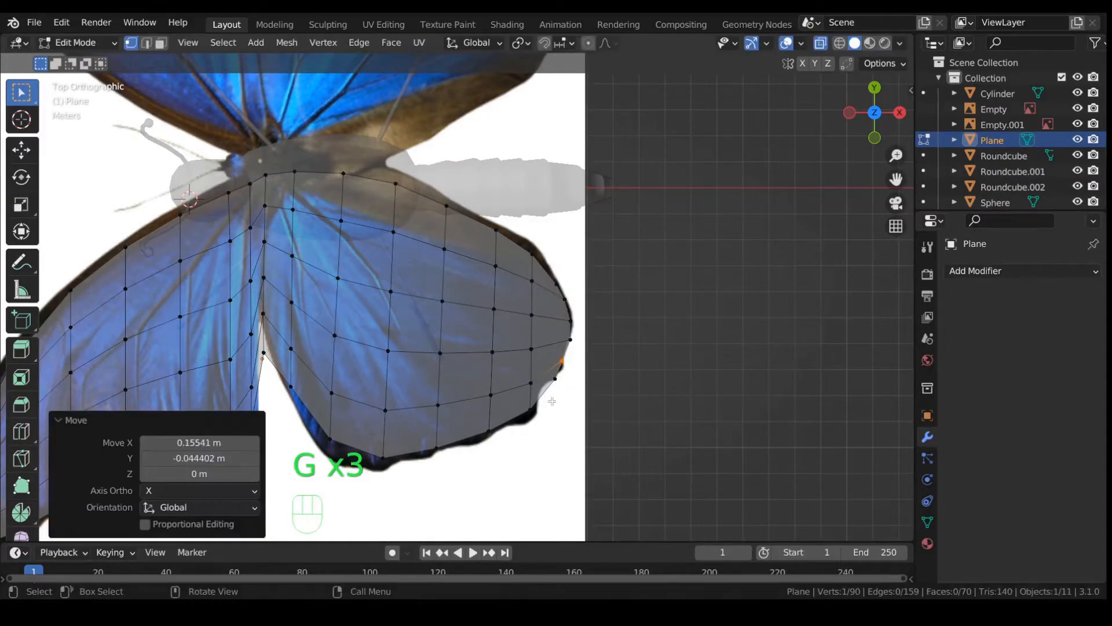
Fit the vertex at the small indent below the hindwing tip, and shift the one above it about 0.02 m X and -0.24 m Y.
left_click(555, 386)
key("g")
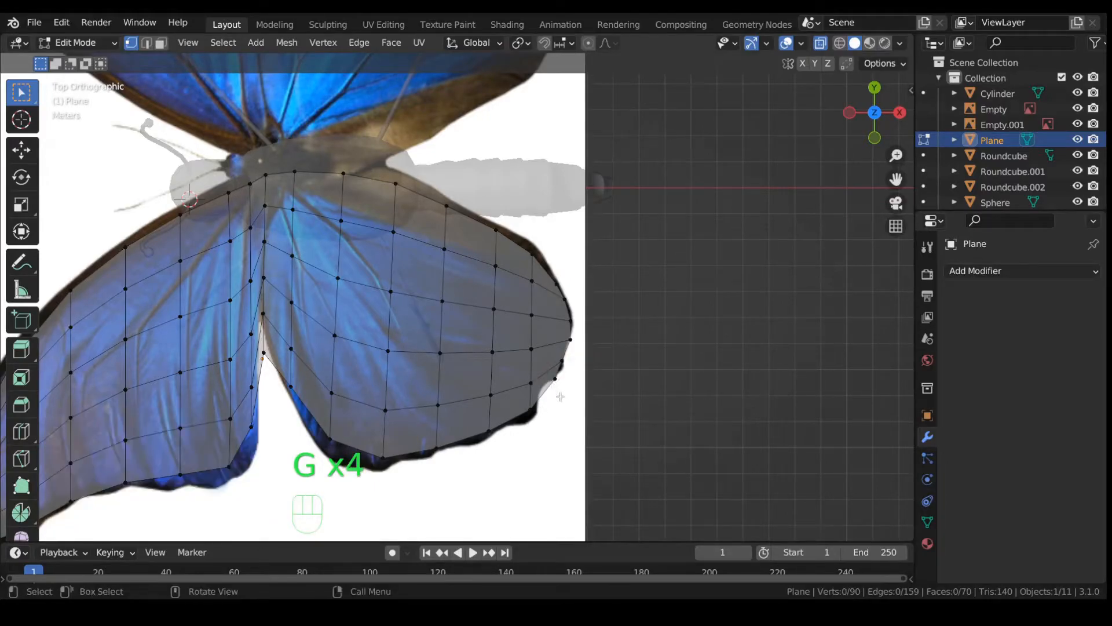
left_click(555, 376)
key("g")
left_click(558, 399)
key("g")
left_click(569, 376)
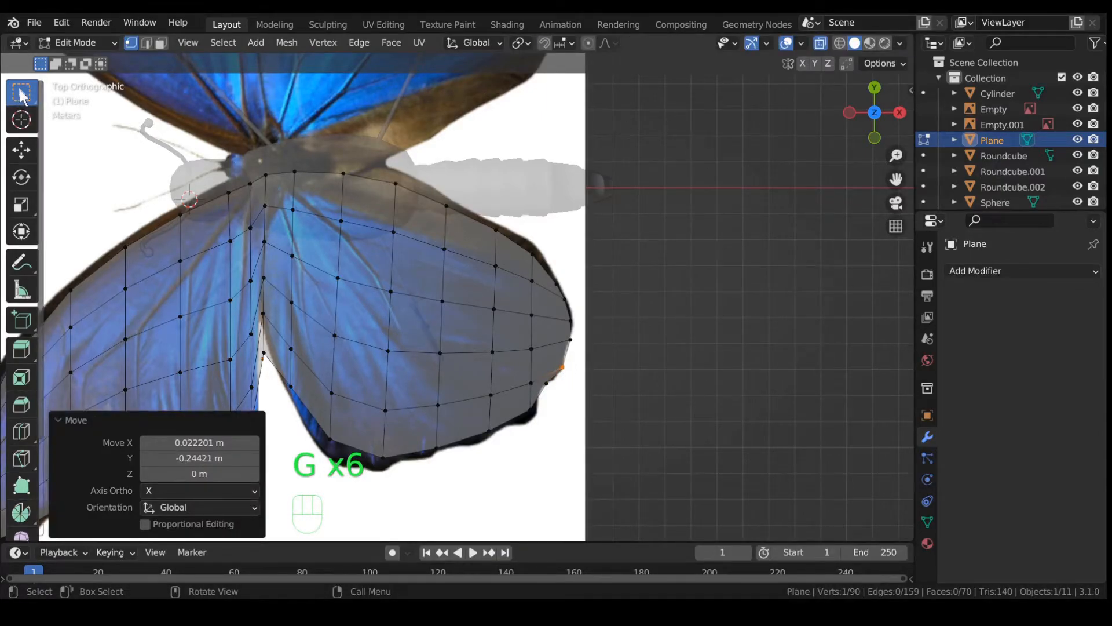
Switch to the Tweak tool and pull the hindwing's lower-edge vertices out to the photo outline as far as the notch side.
left_click_drag(22, 96, 69, 97)
left_click_drag(529, 409, 382, 467)
left_click_drag(328, 437, 331, 455)
left_click_drag(291, 387, 294, 404)
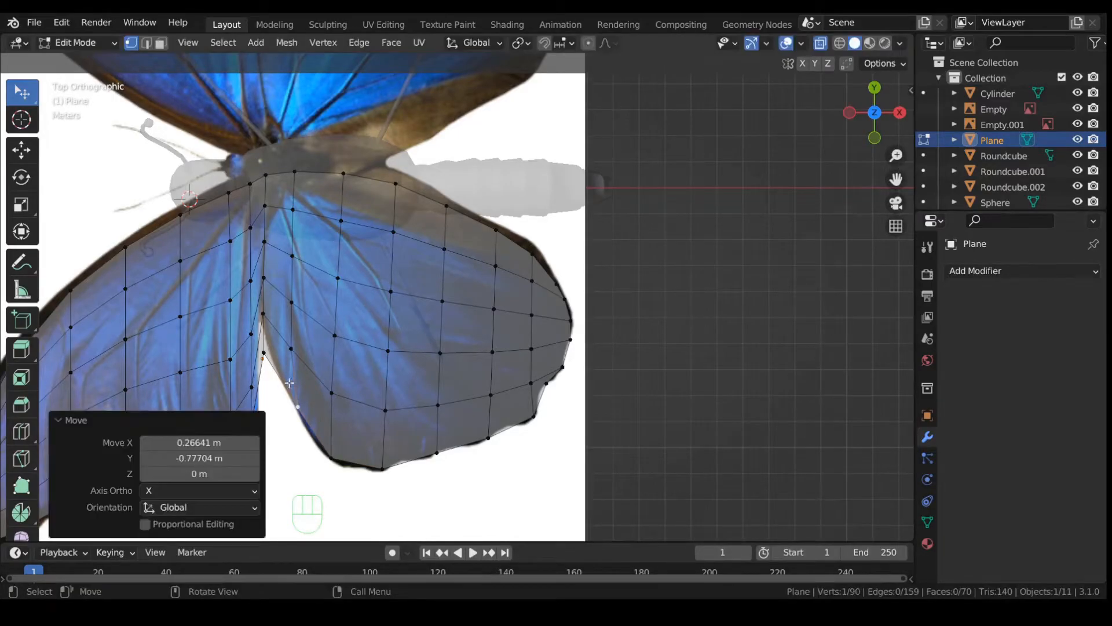
Reposition the vertices at the wing notch and in the adjoining columns above it to even out the topology.
left_click_drag(262, 351, 215, 342)
left_click_drag(230, 301, 262, 255)
left_click_drag(266, 207, 267, 220)
Shift the forewing's upper interior vertices near the body upward to space the grid more evenly.
middle_click_drag(270, 341, 423, 335, "shift")
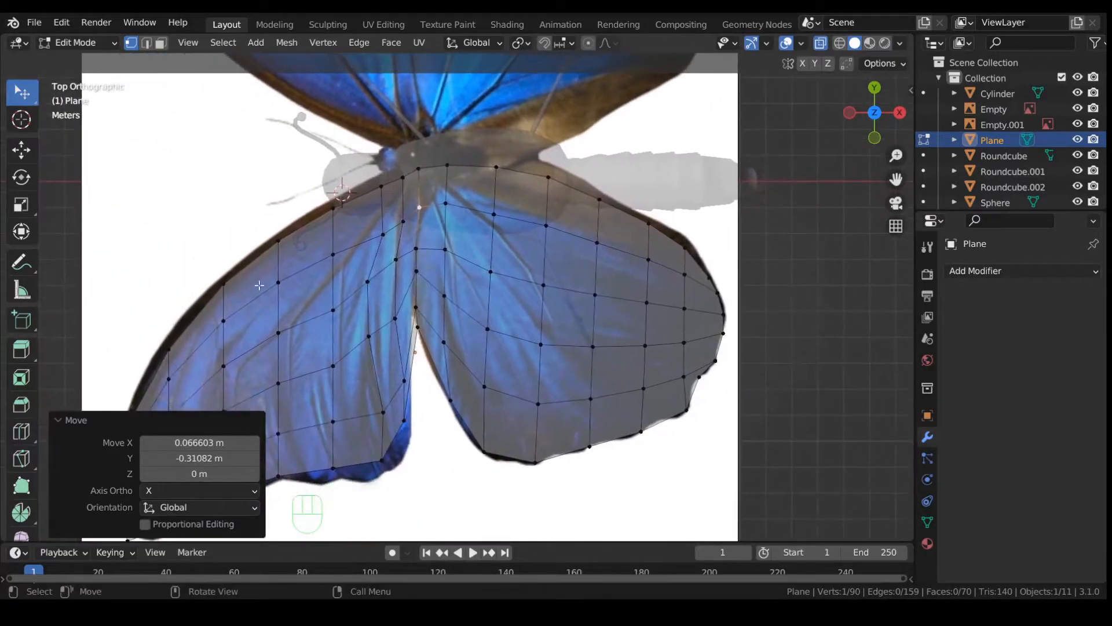
left_click_drag(384, 234, 401, 208)
left_click_drag(332, 259, 330, 242)
left_click_drag(279, 283, 278, 283)
left_click_drag(334, 313, 392, 248)
Raise the second interior row of vertices across the hindwing slightly toward the body.
left_click_drag(445, 249, 448, 242)
left_click_drag(495, 272, 494, 255)
left_click_drag(547, 285, 550, 269)
left_click_drag(605, 302, 604, 290)
left_click_drag(646, 302, 648, 299)
Raise the third interior row of vertices on the hindwing and the matching forewing vertices beside the notch.
left_click_drag(445, 295, 451, 282)
left_click_drag(488, 328, 491, 305)
left_click_drag(540, 343, 594, 341)
left_click_drag(402, 317, 398, 297)
left_click_drag(370, 335, 364, 326)
left_click_drag(336, 361, 362, 320)
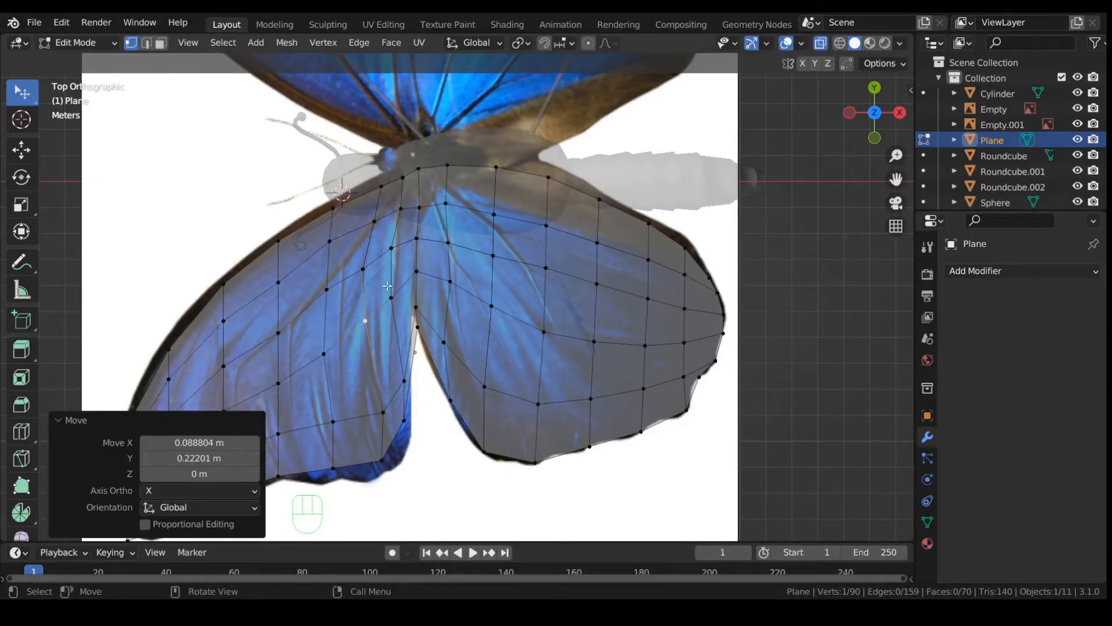
Refit the notch vertices and the forewing's inner corner to the photo, and adjust the nearby lower interior vertices.
left_click_drag(417, 312, 413, 328)
left_click_drag(400, 375, 370, 384)
left_click_drag(333, 421, 329, 407)
left_click(403, 418)
left_click_drag(402, 418, 409, 422)
left_click_drag(414, 322, 411, 314)
left_click_drag(384, 452, 405, 458)
left_click_drag(365, 386, 369, 385)
Add one centred loop cut across the forewing in the wide strip near its inner corner.
middle_click_drag(354, 395, 463, 450, "shift")
key("ctrl+r")
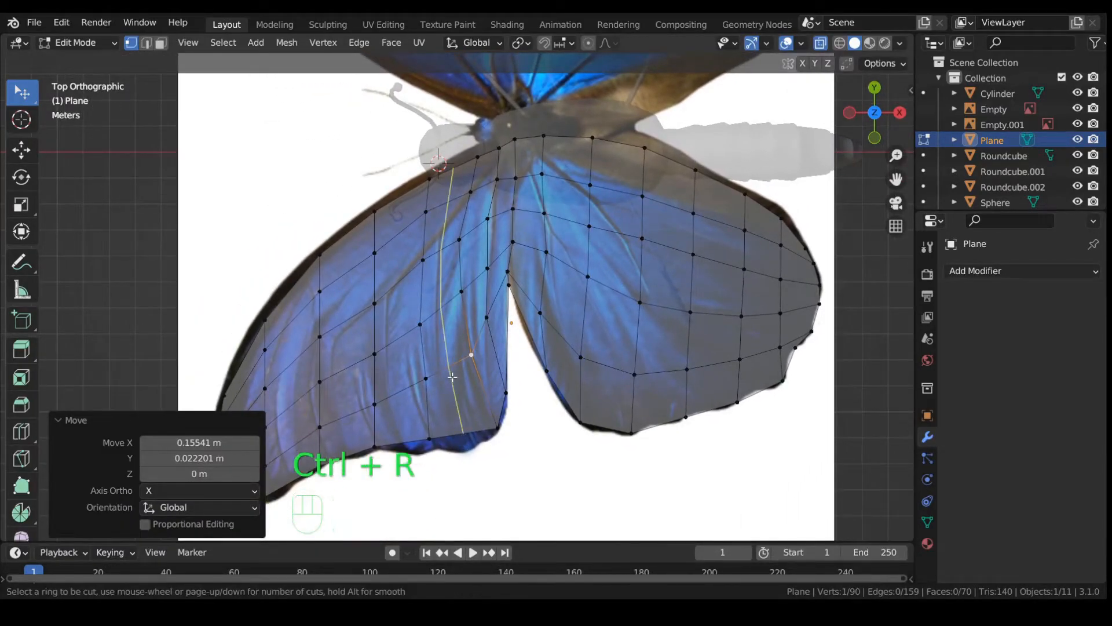
left_click(454, 378)
right_click(454, 377)
Fit the new loop's lower vertex and its neighbour to the forewing edge, and move the adjacent column's vertices toward the wing tip.
left_click_drag(463, 431, 431, 446)
left_click_drag(423, 377, 408, 380)
left_click_drag(418, 324, 408, 324)
left_click_drag(418, 261, 408, 262)
left_click_drag(417, 214, 401, 219)
left_click_drag(378, 442, 459, 450)
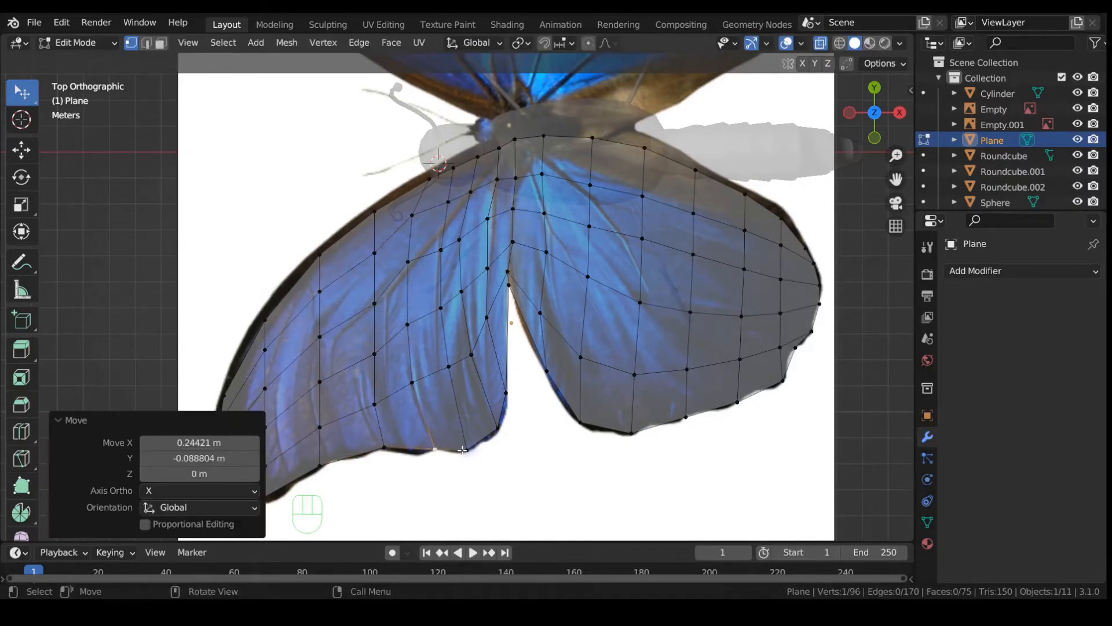
Add another centred loop cut in the next forewing strip toward the tip and pull its lower vertex onto the scalloped edge.
key("ctrl+r")
left_click(398, 432)
right_click(398, 432)
left_click_drag(397, 419, 413, 447)
Add a centred loop cut in the following forewing strip and move its lower vertex about 0.18 m X and 0.07 m Y onto the edge.
middle_click_drag(355, 439, 494, 374, "shift")
key("ctrl+r")
left_click(493, 372)
right_click(494, 372)
left_click_drag(494, 388, 497, 390)
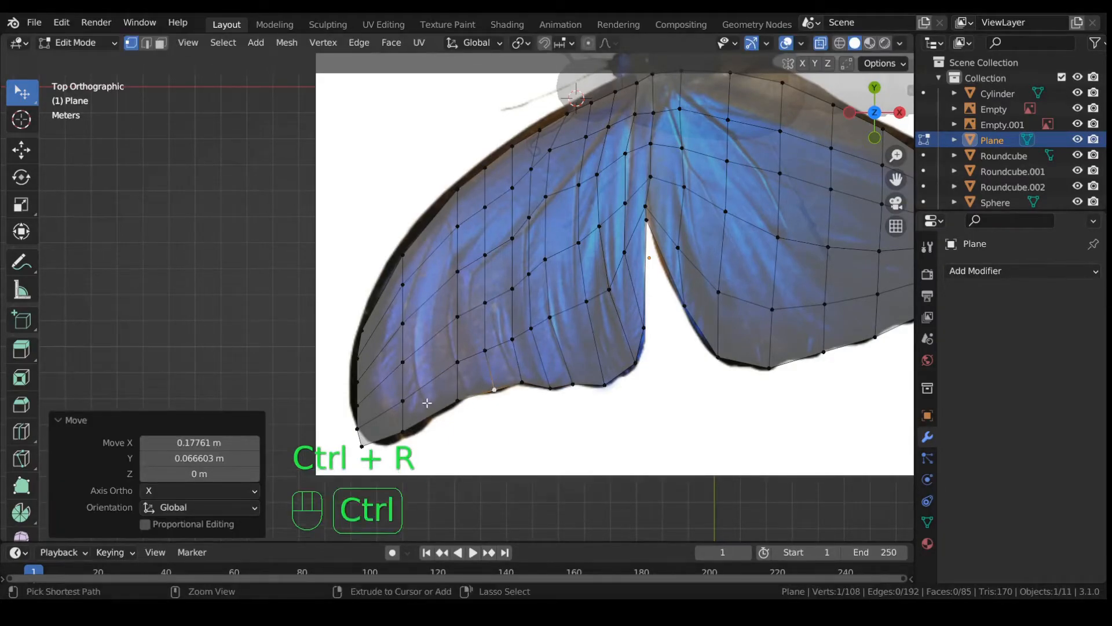
Fit the vertices around the forewing tip and the outer part of its leading edge to the photo's outline.
left_click_drag(405, 432, 377, 445)
left_click_drag(357, 406, 351, 379)
left_click_drag(363, 331, 367, 304)
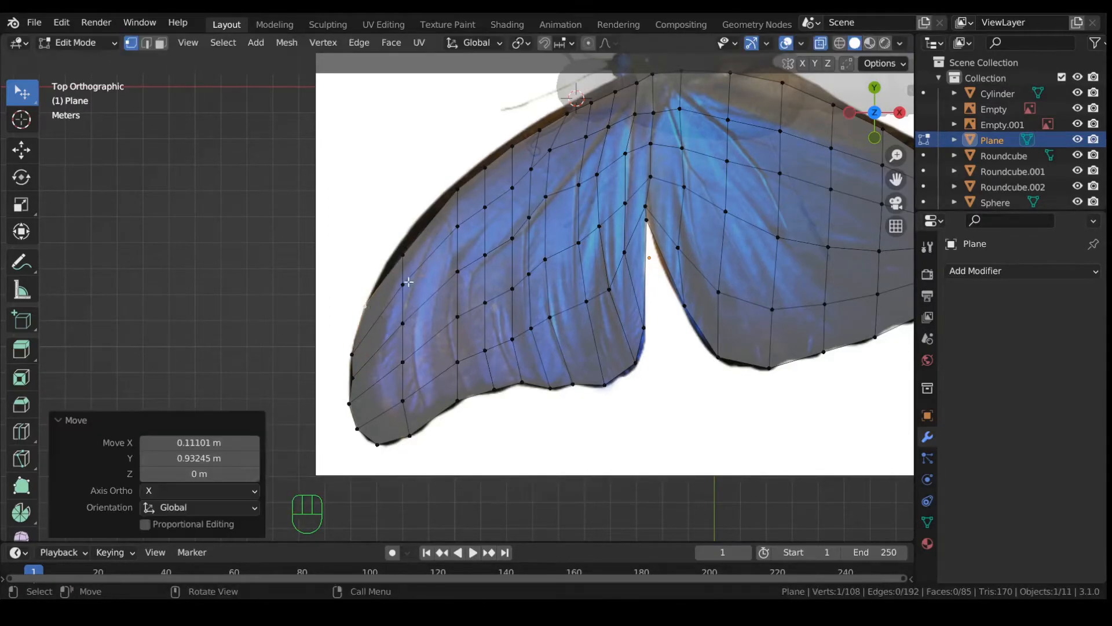
left_click_drag(409, 256, 405, 246)
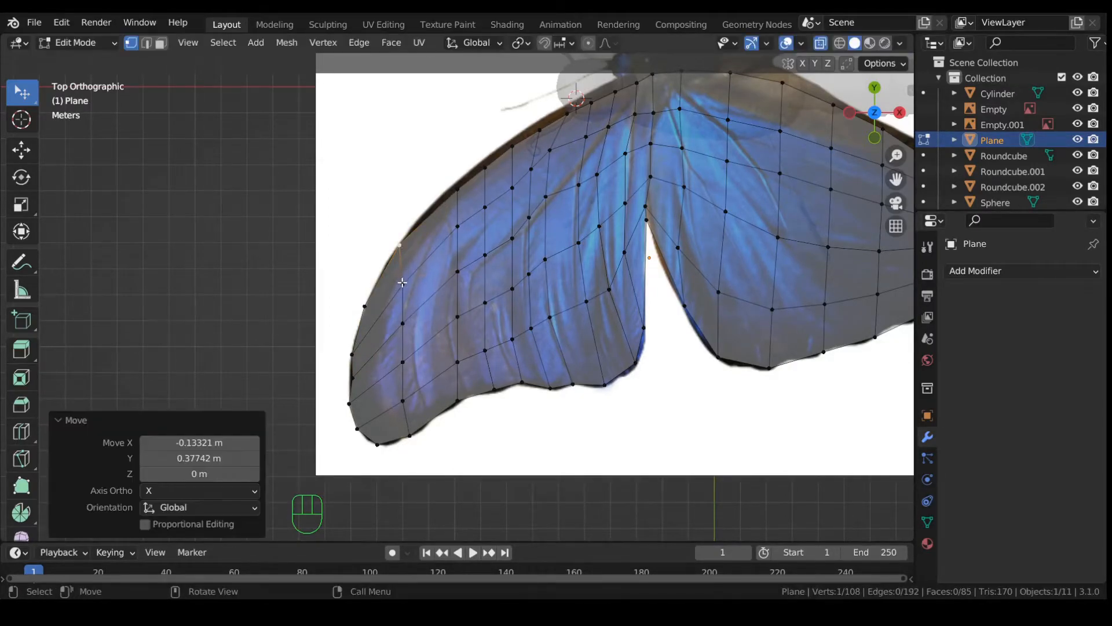
Shift the next column of forewing vertices toward the wing tip, moving its lowest inner vertex about -0.44 m X and -0.27 m Y.
left_click_drag(458, 190, 445, 231)
left_click_drag(457, 271, 445, 276)
left_click_drag(457, 316, 445, 324)
left_click_drag(458, 361, 446, 368)
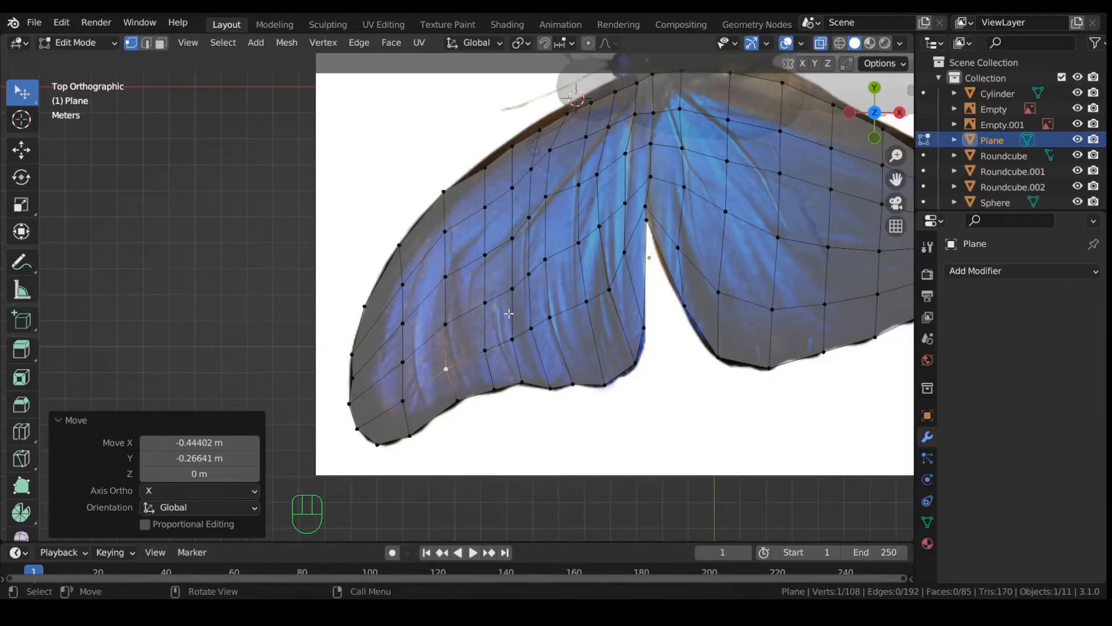
Adjust the wing's upper-edge vertices beside the thorax and fit the hindwing's outer edge to the photo.
scroll(538, 336, "up", 4, "shift")
left_click_drag(486, 227, 571, 169)
middle_click_drag(613, 169, 522, 255, "shift")
left_click_drag(501, 247, 501, 238)
left_click_drag(525, 237, 568, 219)
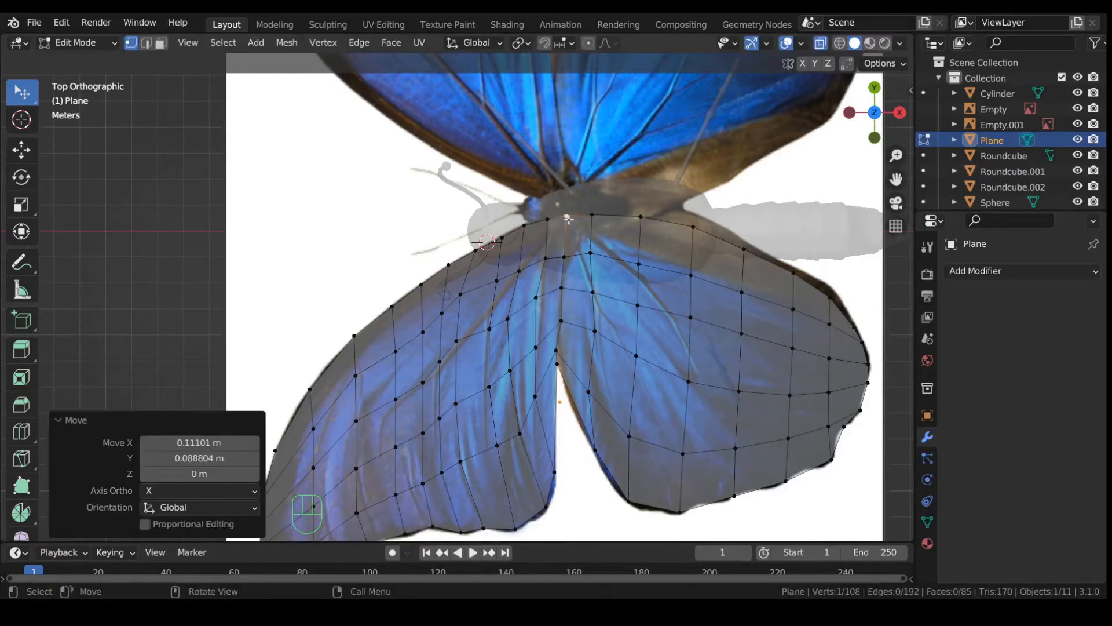
middle_click_drag(796, 304, 671, 309, "shift")
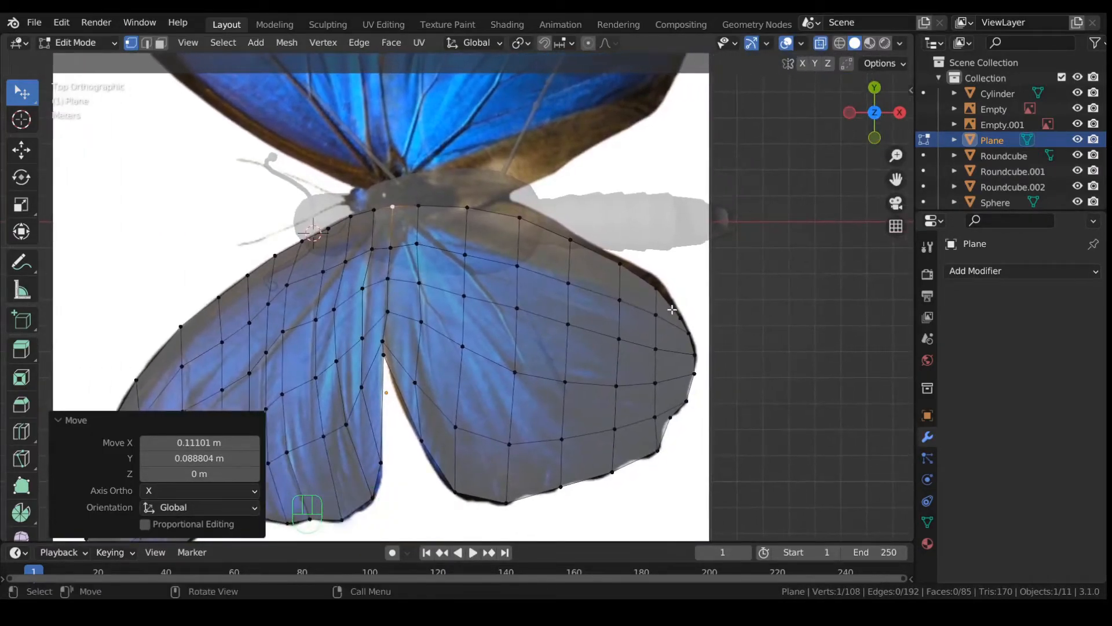
left_click_drag(675, 316, 427, 206)
Turn off X-ray, return to Object Mode, hide the blue butterfly reference photo and select the wing plane.
scroll(427, 205, "down", 5)
middle_click_drag(427, 206, 481, 278)
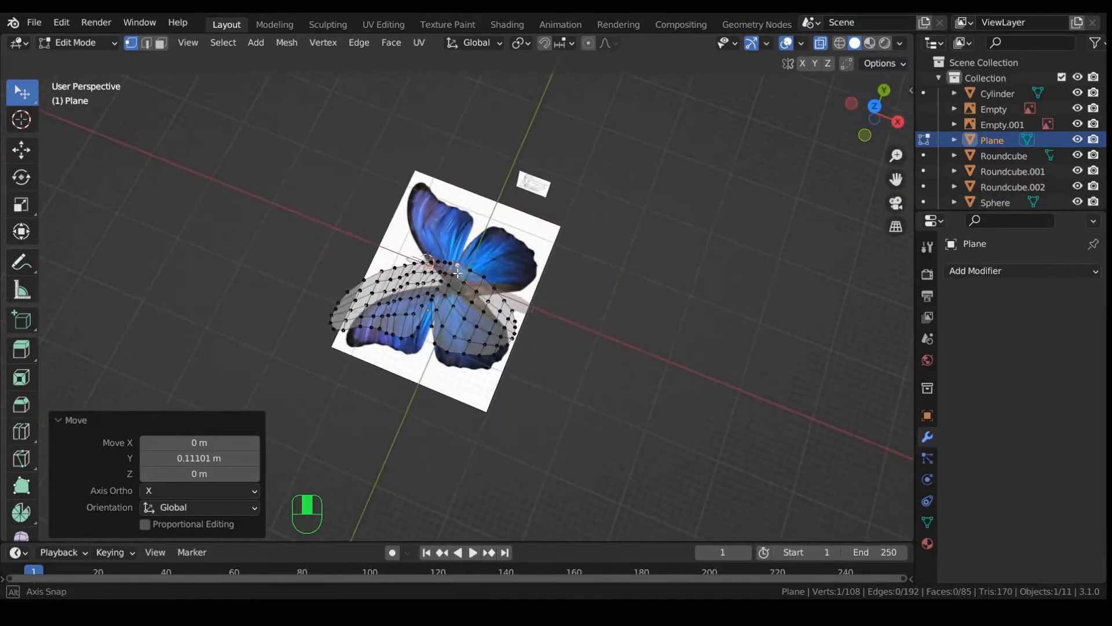
scroll(519, 315, "up", 4)
key("alt+z")
middle_click_drag(519, 316, 604, 374)
scroll(604, 375, "down", 5)
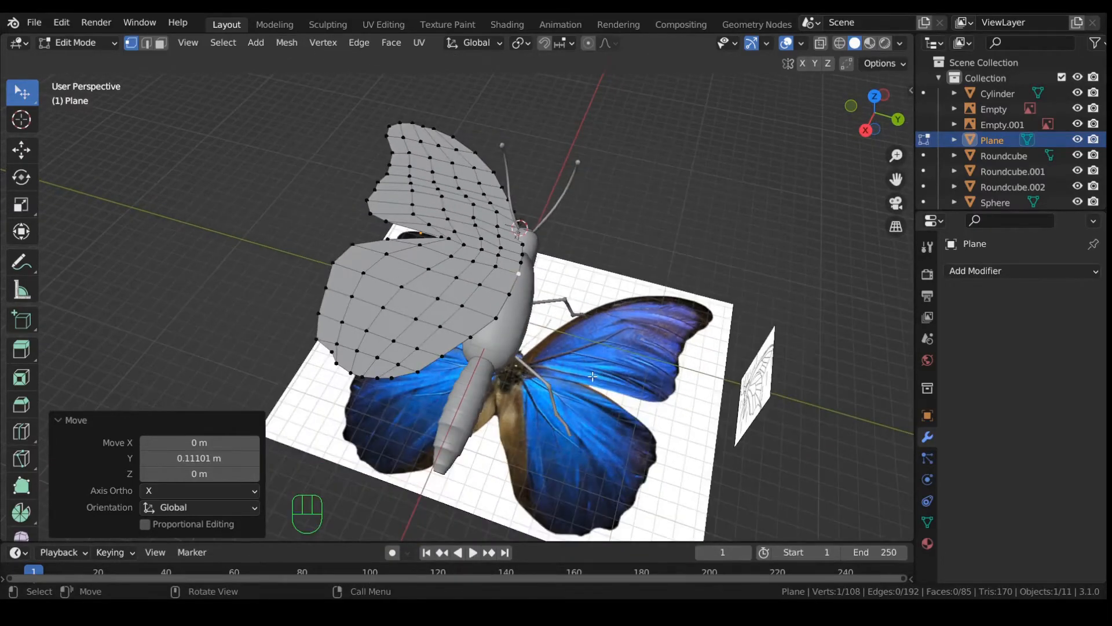
key("Tab")
left_click(593, 373)
key("h")
middle_click_drag(596, 371, 500, 336)
left_click(501, 284)
middle_click_drag(502, 284, 493, 329)
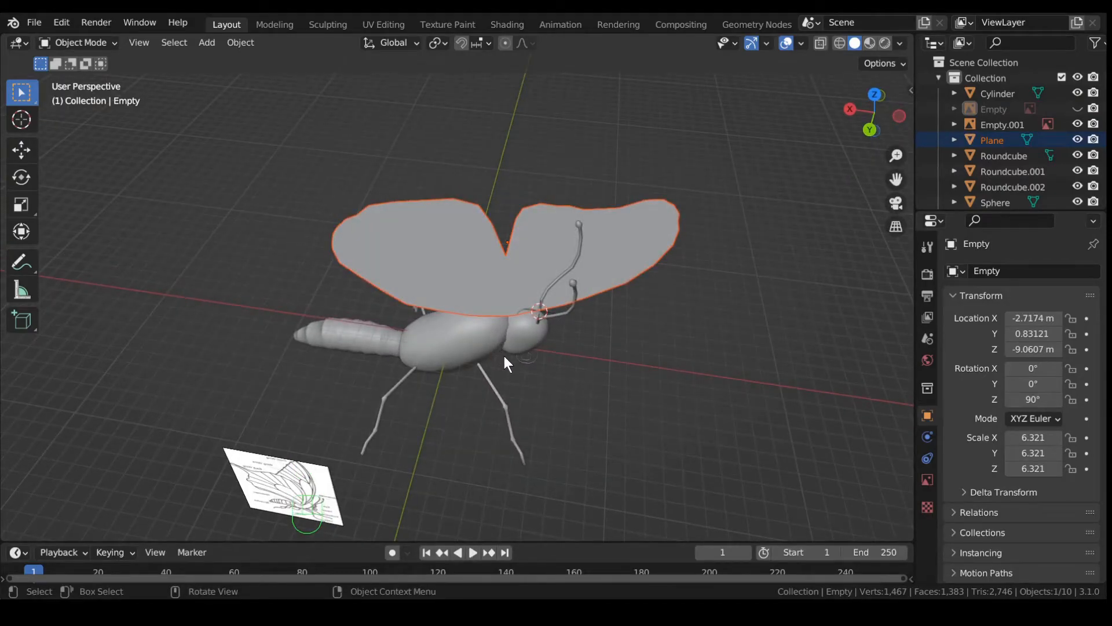
Snap the 3D cursor to the wing's upper-edge vertex at the front of the thorax and return to Object Mode.
key("KP_7")
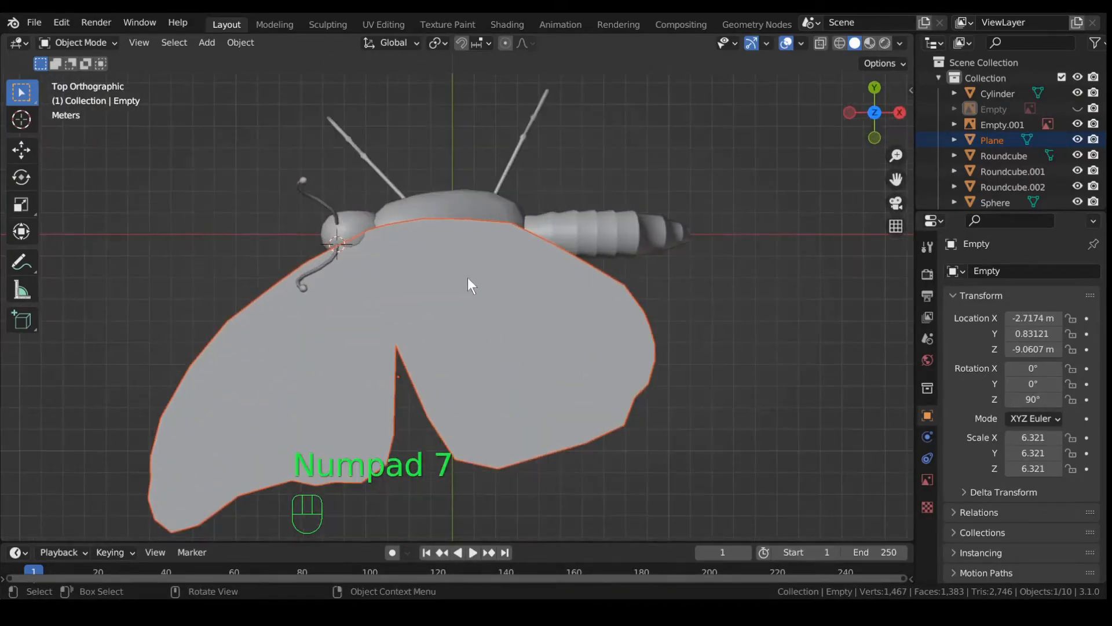
key("Tab")
key("Tab")
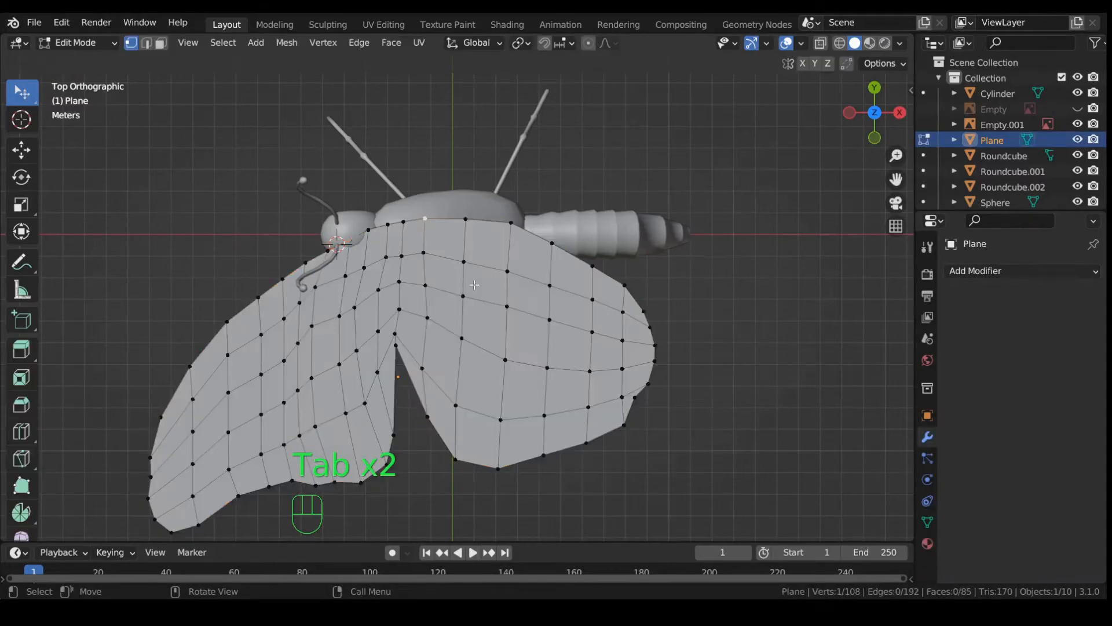
scroll(450, 276, "up", 1)
middle_click_drag(388, 232, 411, 212, "shift")
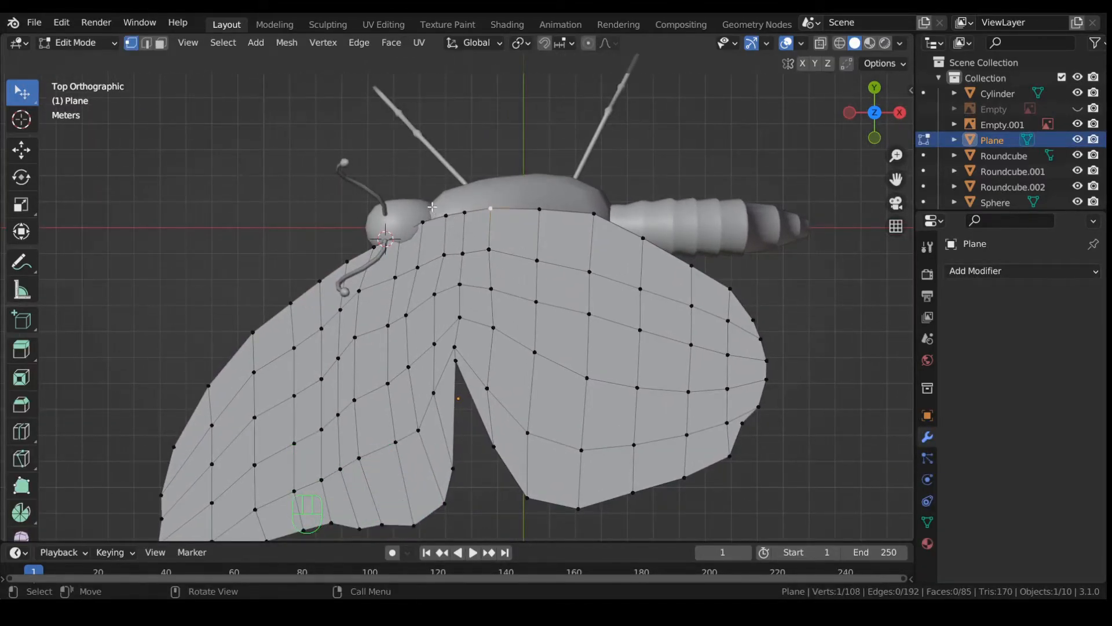
left_click_drag(438, 214, 453, 228)
key("ctrl+z")
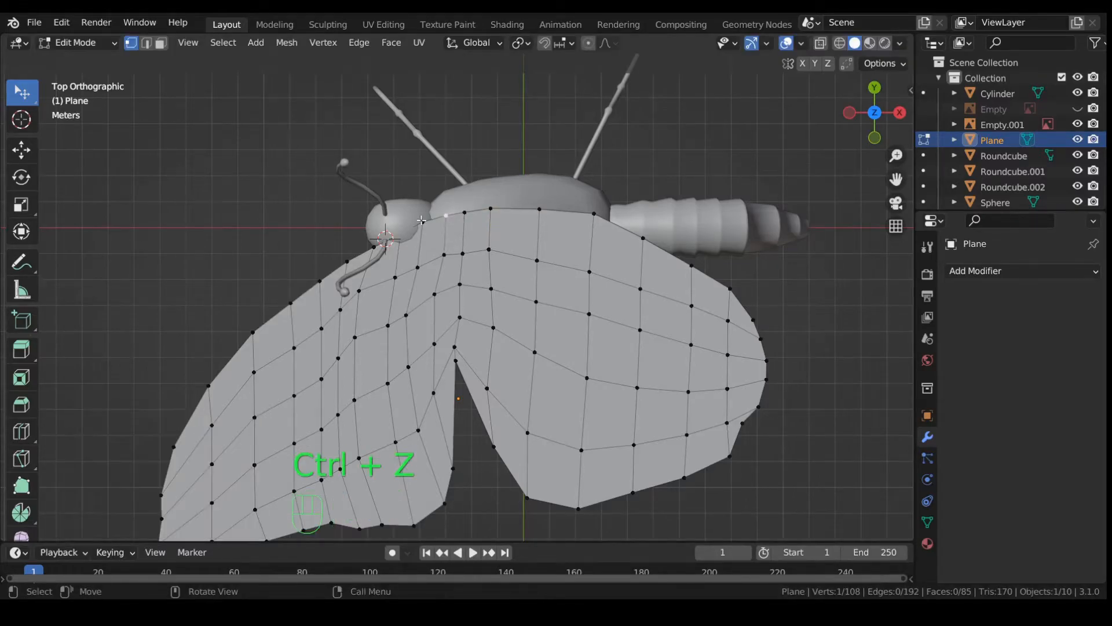
mouse_move(24, 93)
left_mouse_down()
mouse_move(70, 97)
mouse_move(110, 128)
left_mouse_up()
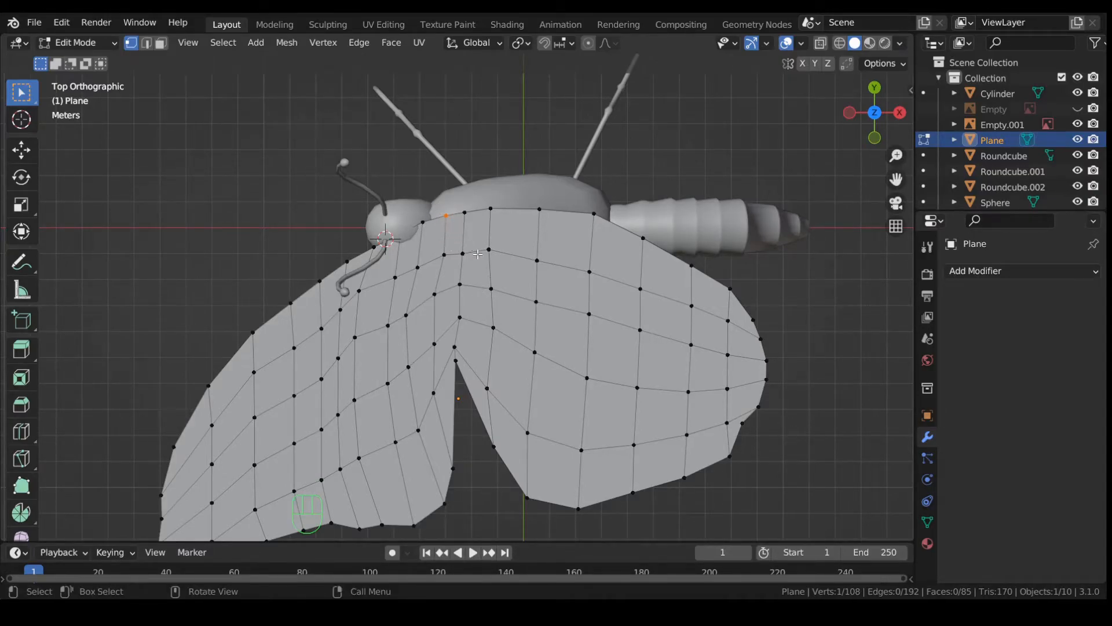
key("shift+s")
left_click(486, 339)
key("Tab")
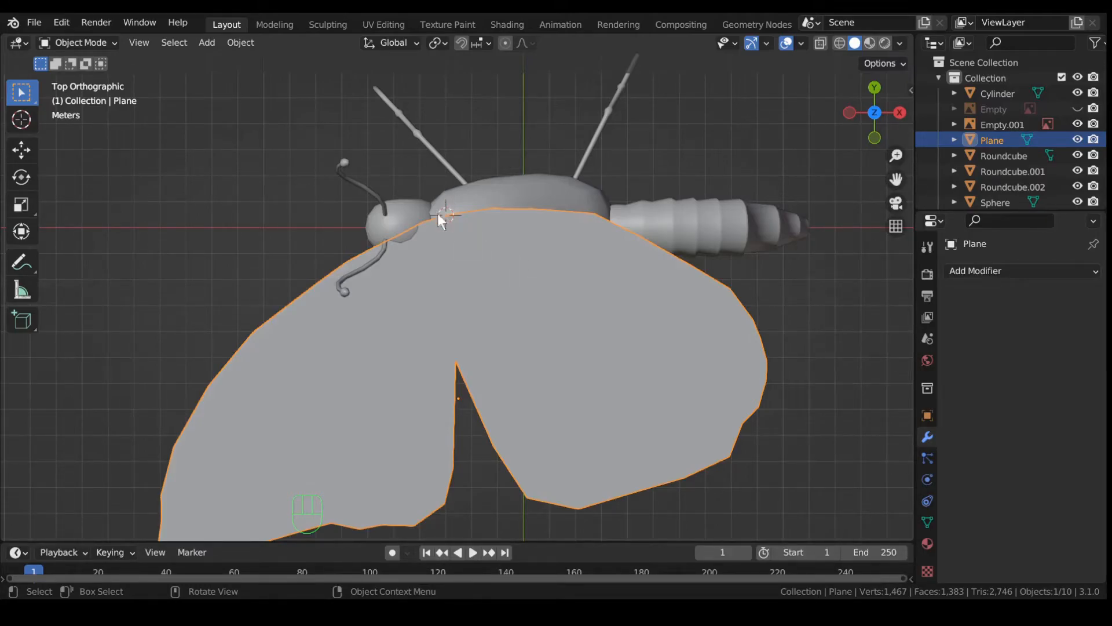
Set the wing plane's origin to the 3D cursor.
right_click(547, 249)
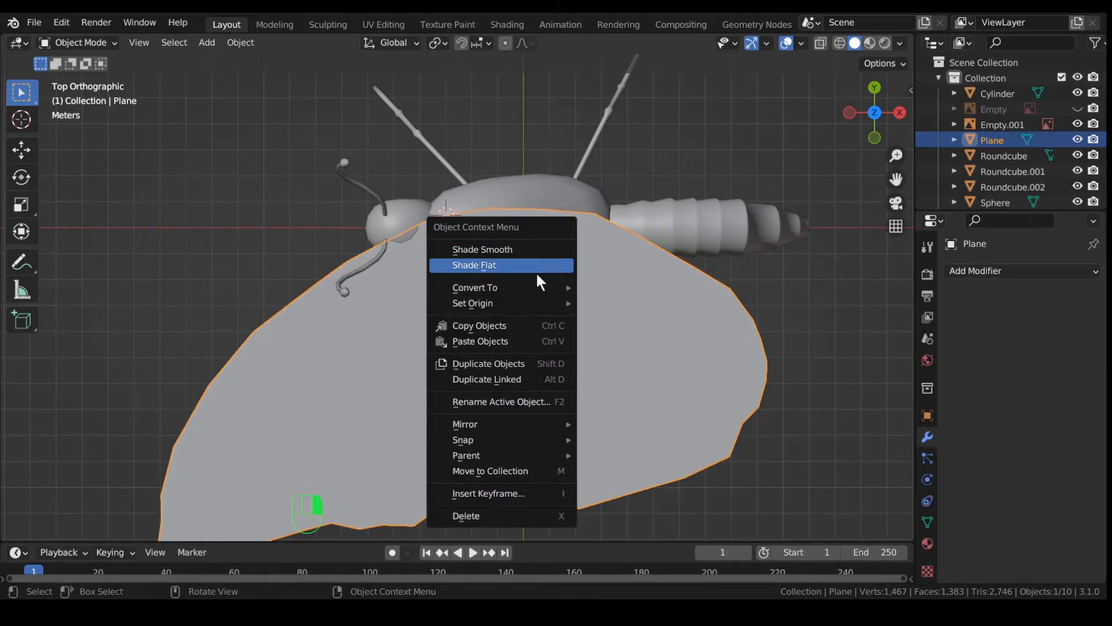
mouse_move(531, 301)
left_click(634, 338)
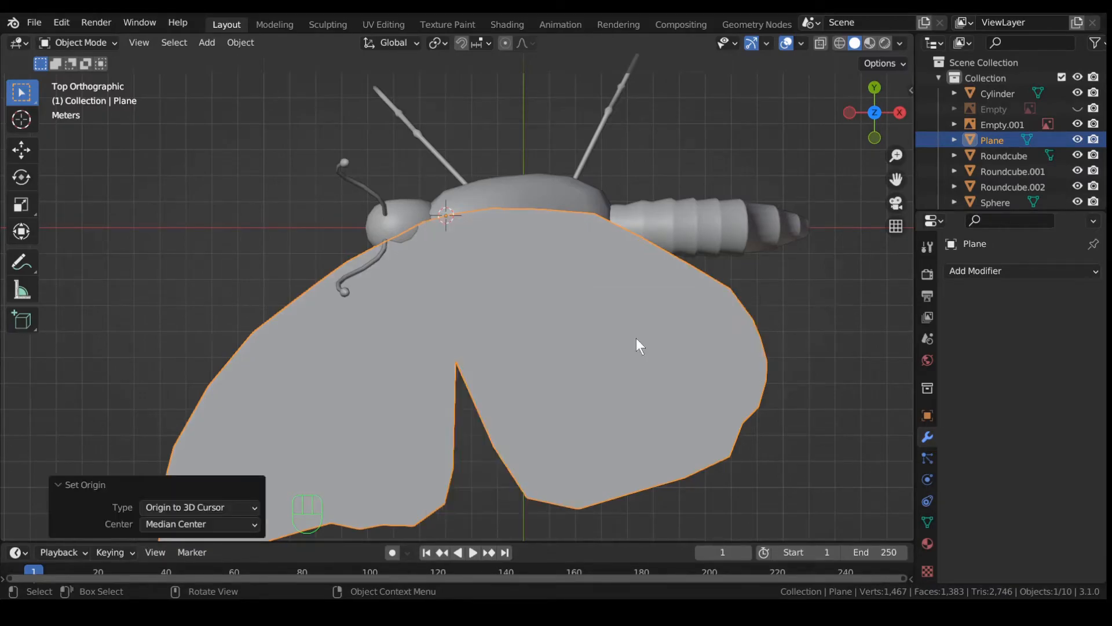
middle_click_drag(567, 296, 524, 82)
middle_click_drag(481, 224, 396, 227)
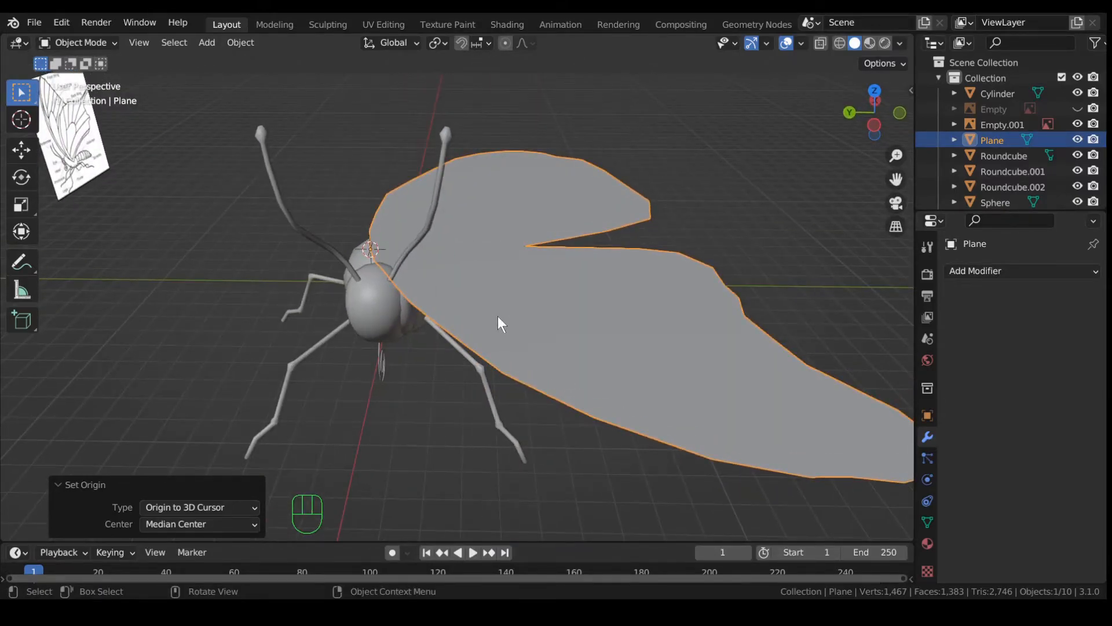
Reset the 3D cursor to the world origin and move the wing about 2.41 m X and -1.10 m Y beside the thorax.
key("shift+c")
scroll(500, 314, "up", 4)
middle_click_drag(544, 331, 672, 287)
key("KP_7")
middle_click_drag(568, 302, 545, 317, "shift")
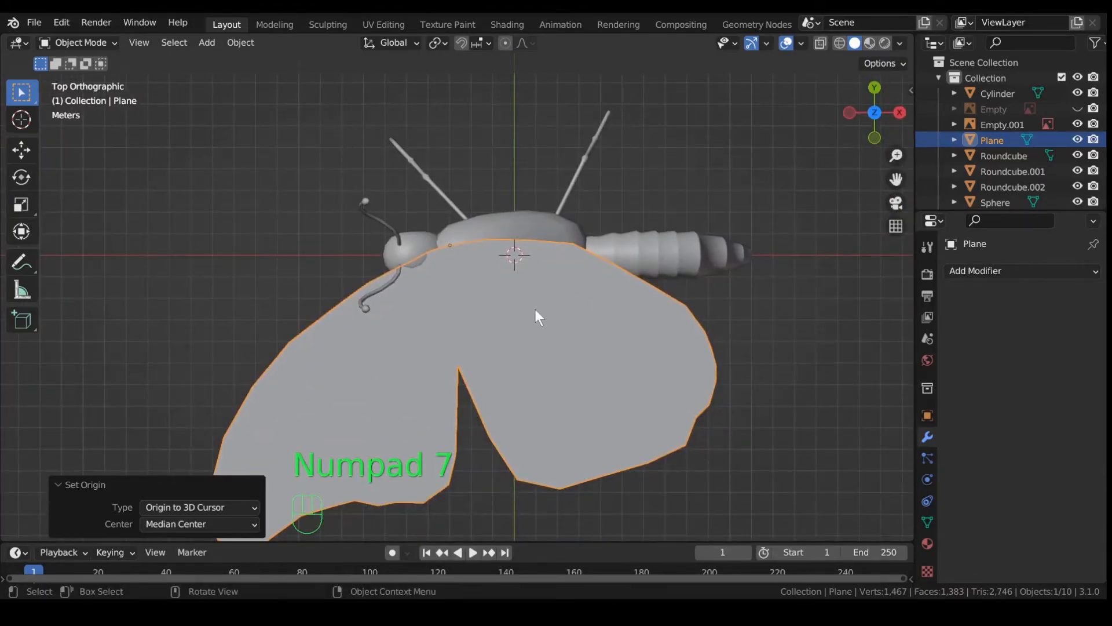
key("g")
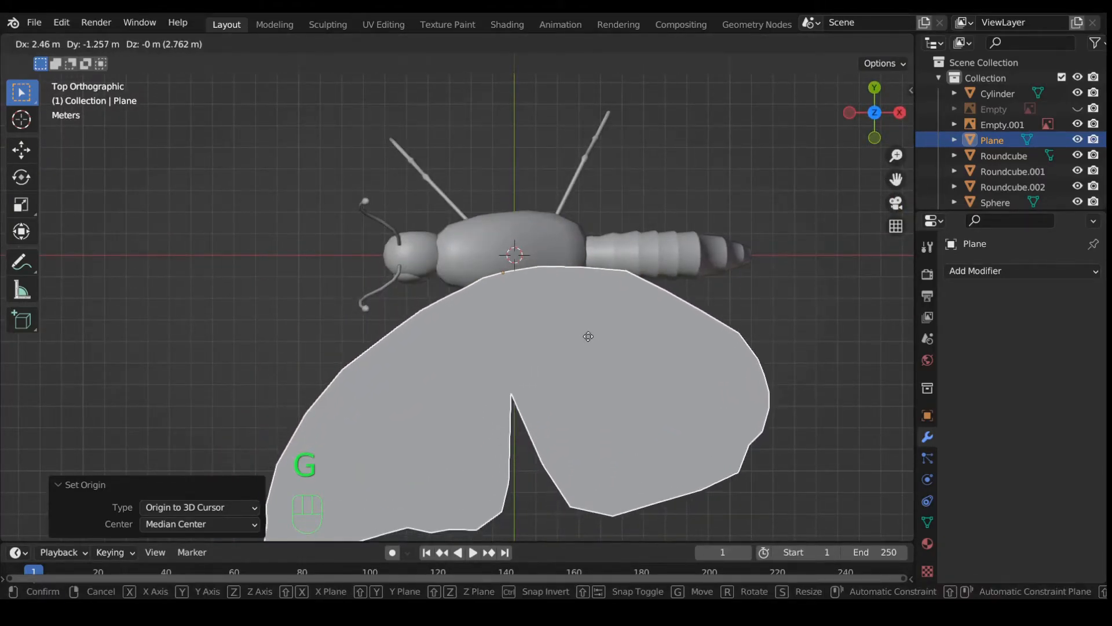
left_click(586, 329)
Rotate the wing about 9.07° in top view and move it about 0.39 m X and -0.06 m Y against the thorax.
key("r")
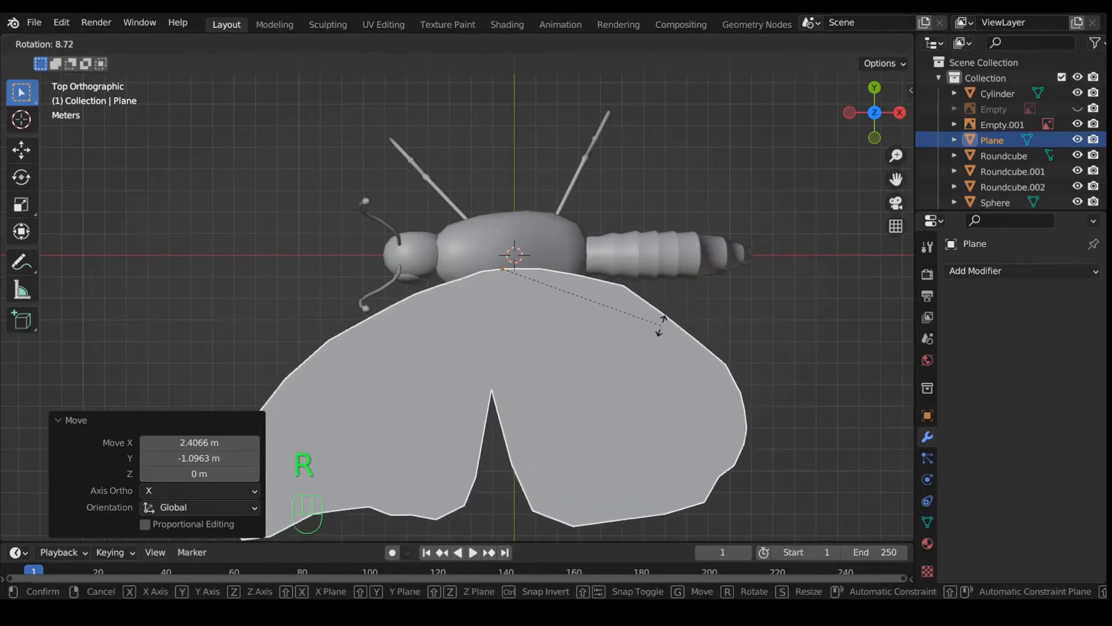
left_click(634, 334)
scroll(583, 339, "down", 1)
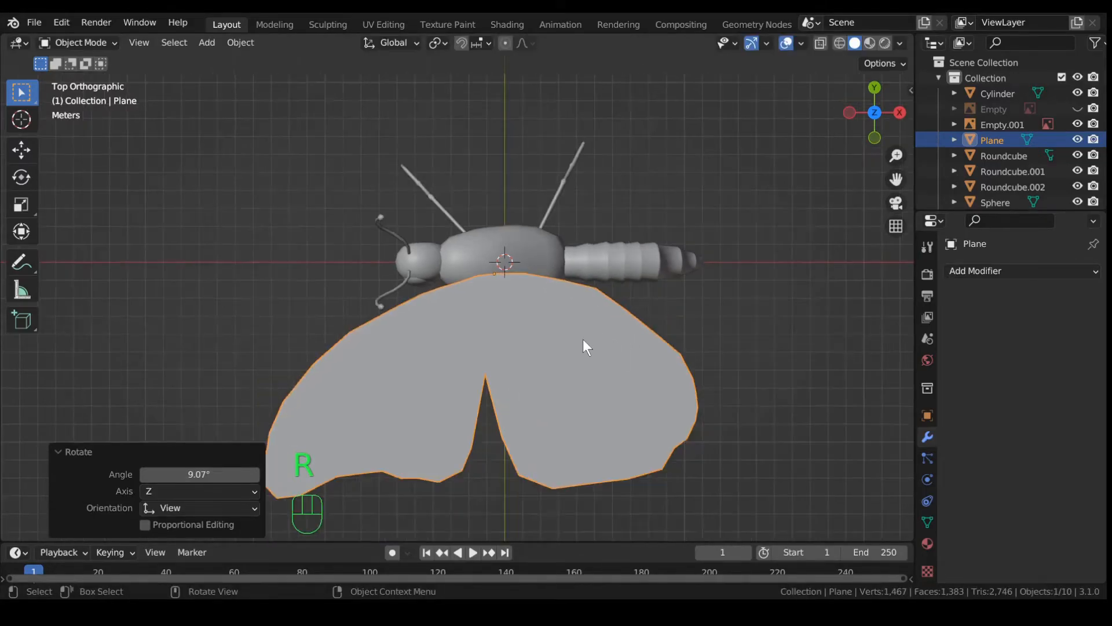
key("g")
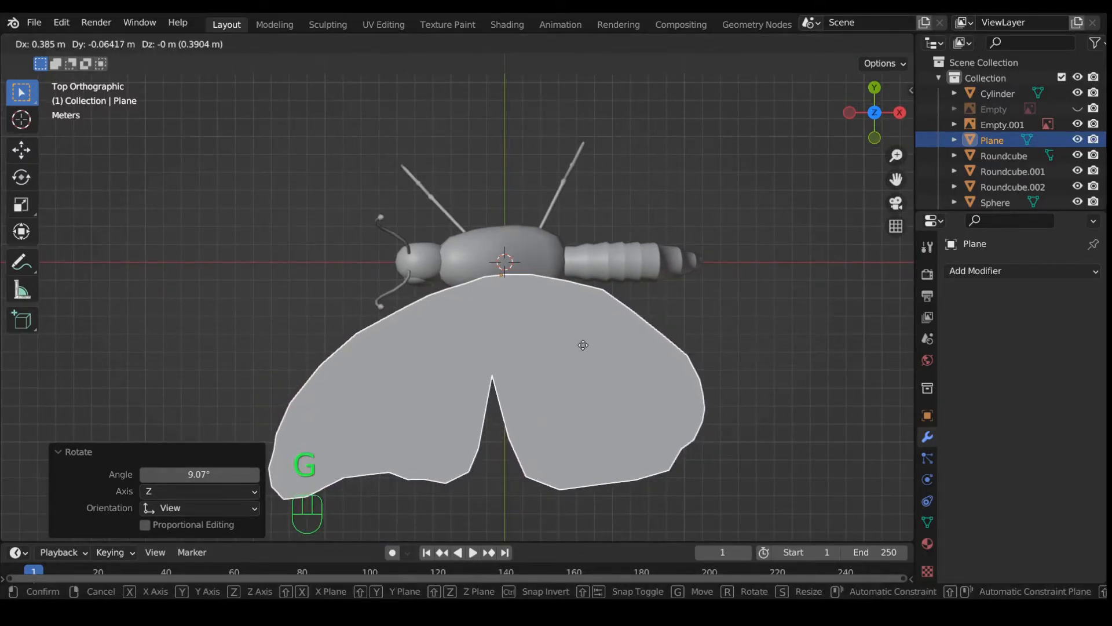
left_click(583, 345)
Lower the wing about 1.13 m along the Z axis so its root meets the upper thorax.
middle_click_drag(583, 363, 530, 207, "shift")
key("g")
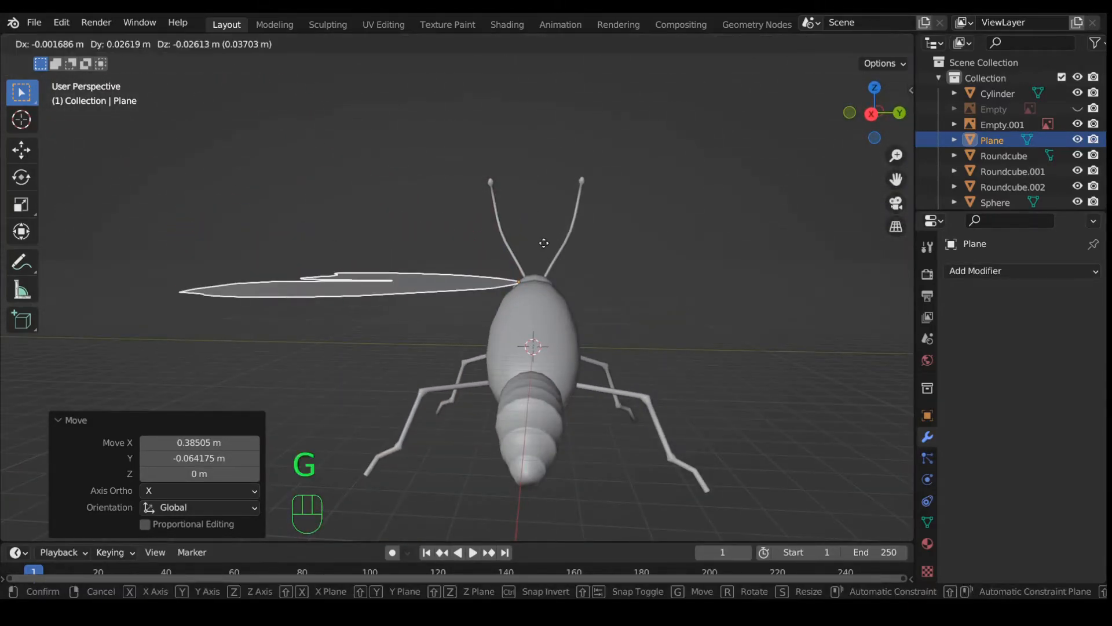
key("z")
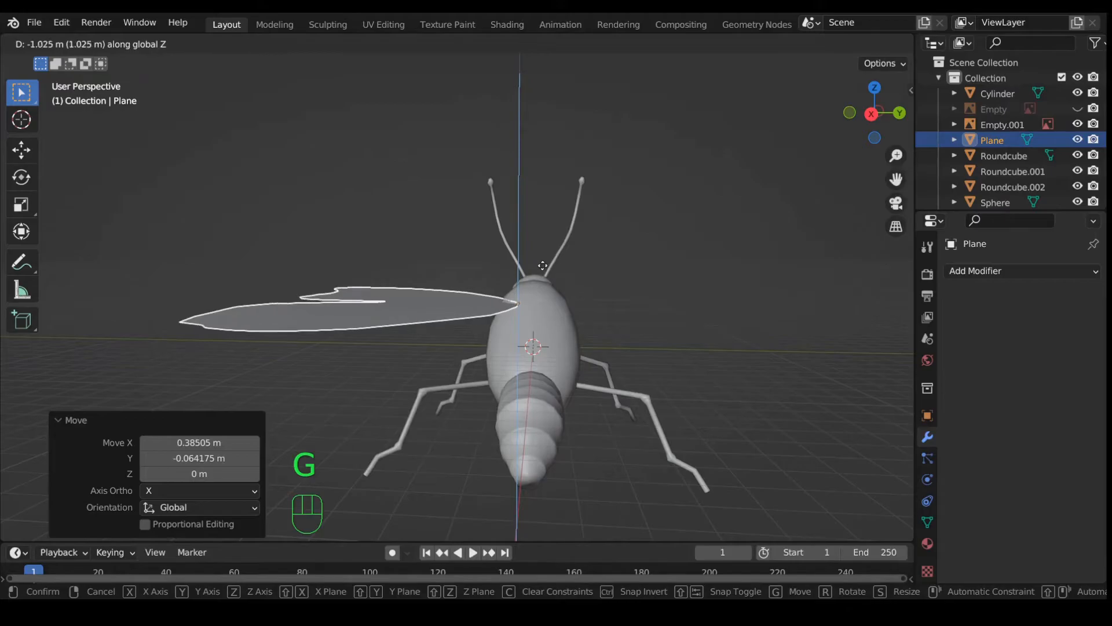
left_click(544, 268)
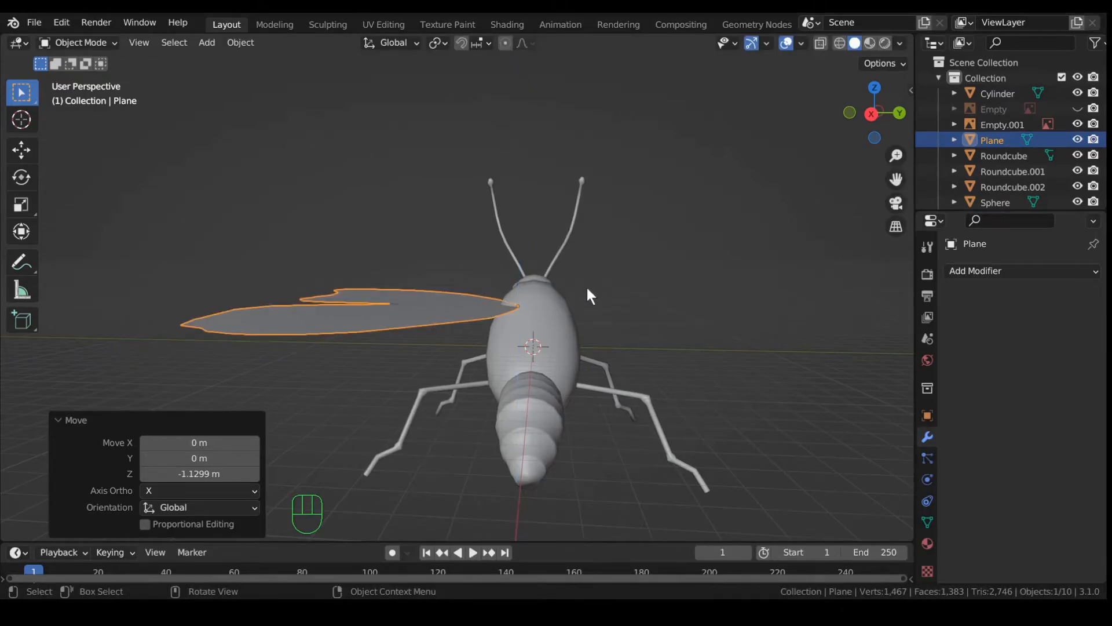
Tilt the wing upward by rotating it about -33.8° in the left view.
key("KP_1")
key("KP_3")
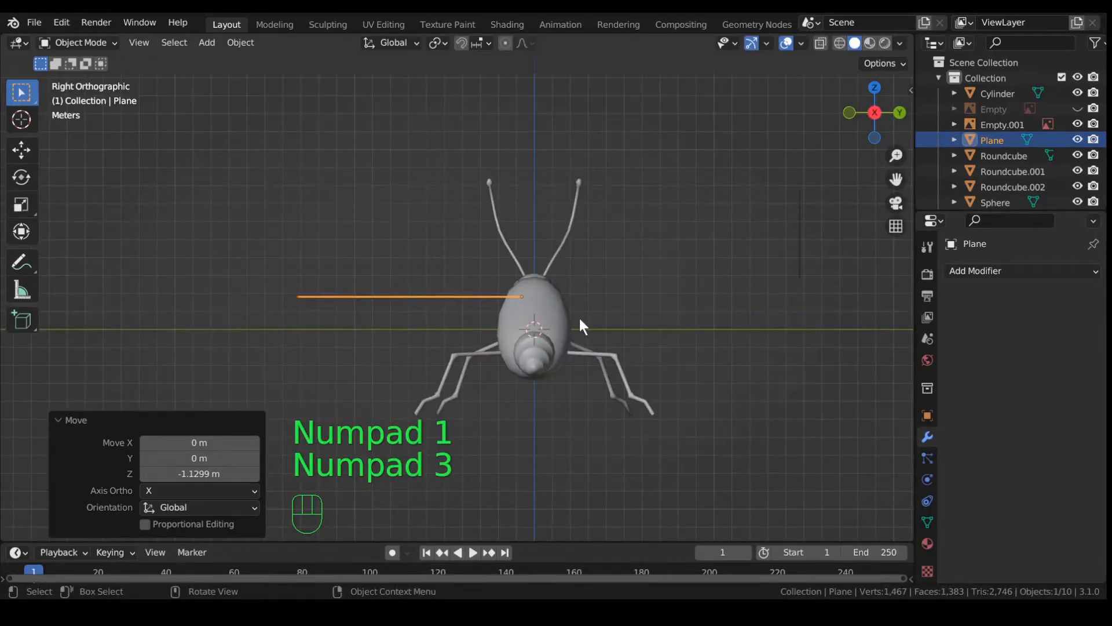
key("KP_9")
key("r")
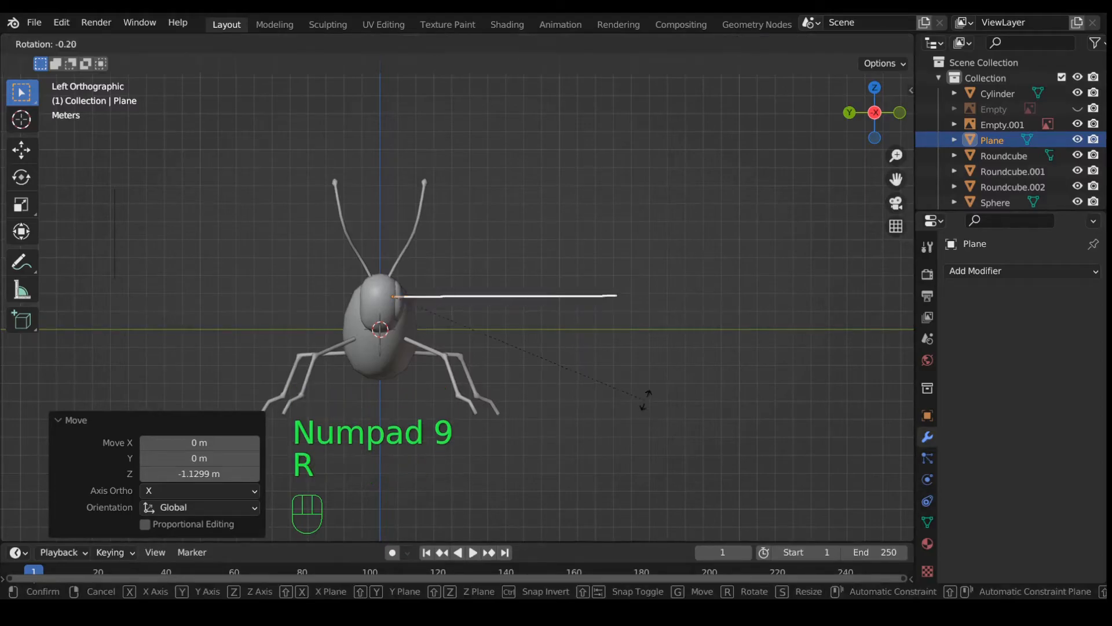
left_click(611, 253)
middle_click_drag(546, 263, 658, 345, "shift")
middle_click_drag(588, 377, 784, 286)
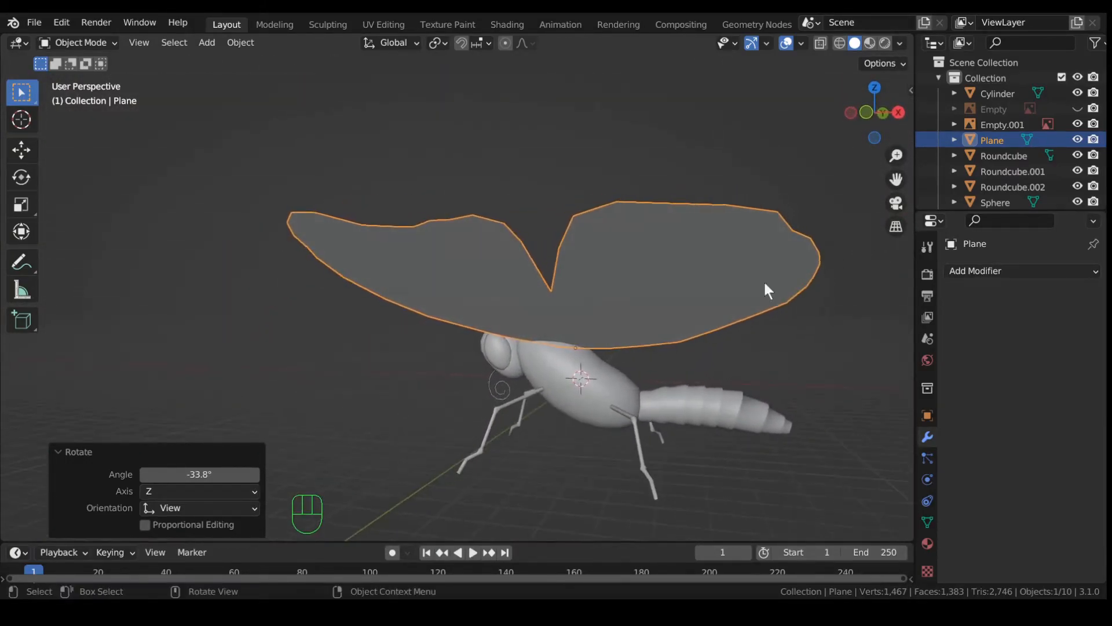
Rotate the wing about 28.8° in front view so the forewing points up and the hindwing follows the abdomen.
key("KP_3")
key("KP_1")
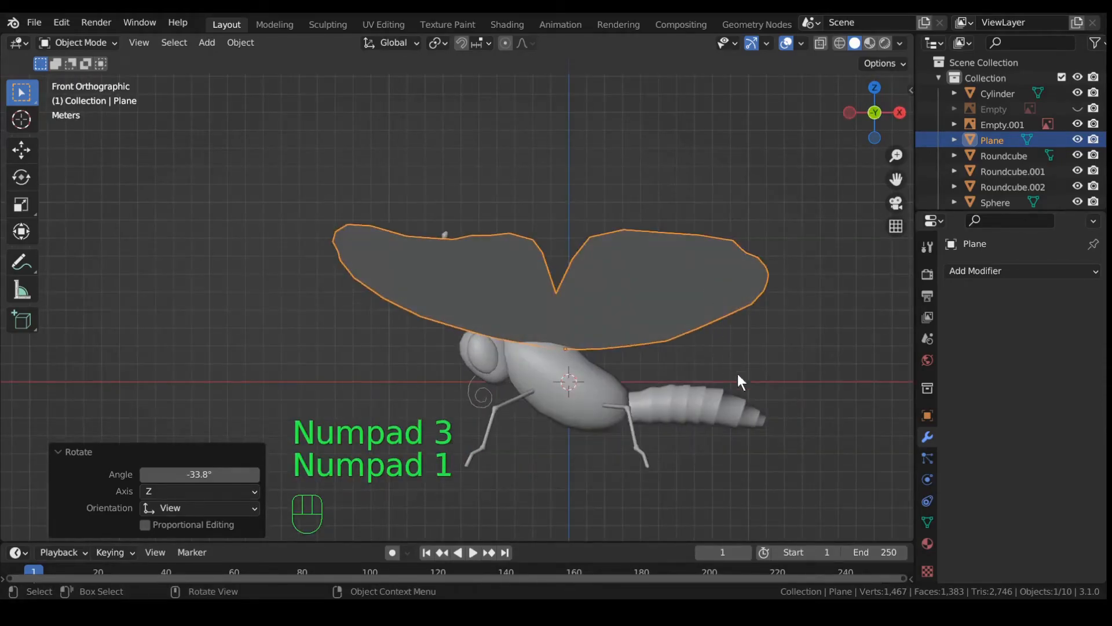
key("r")
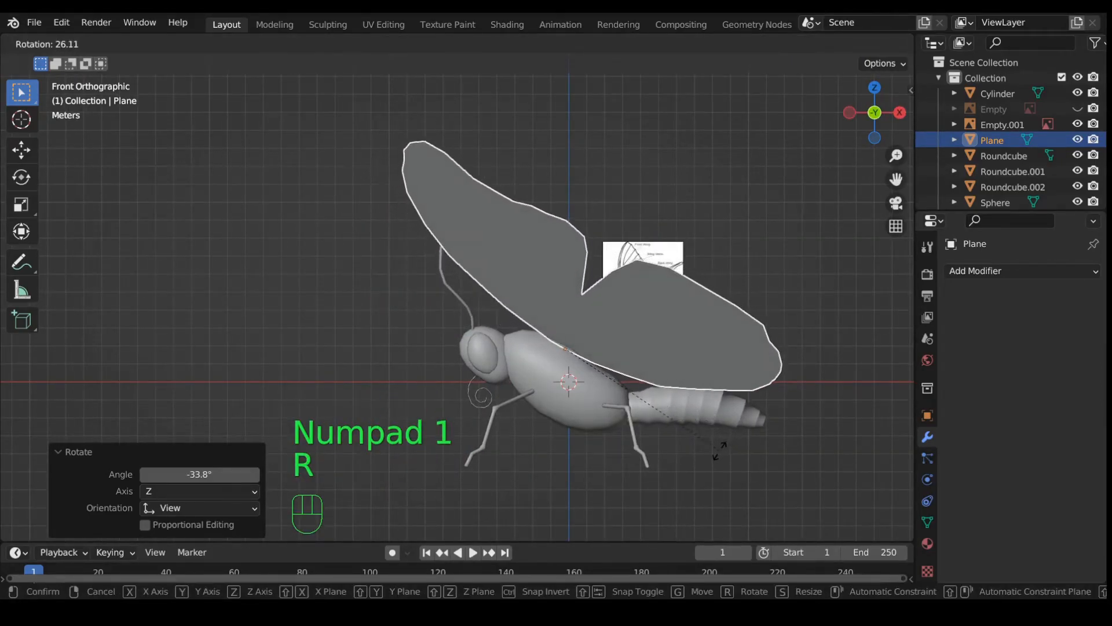
left_click(637, 436)
Reposition the wing root on the thorax, finishing with a move of about 0.02 m X, -0.16 m Y and 0.08 m Z.
key("g")
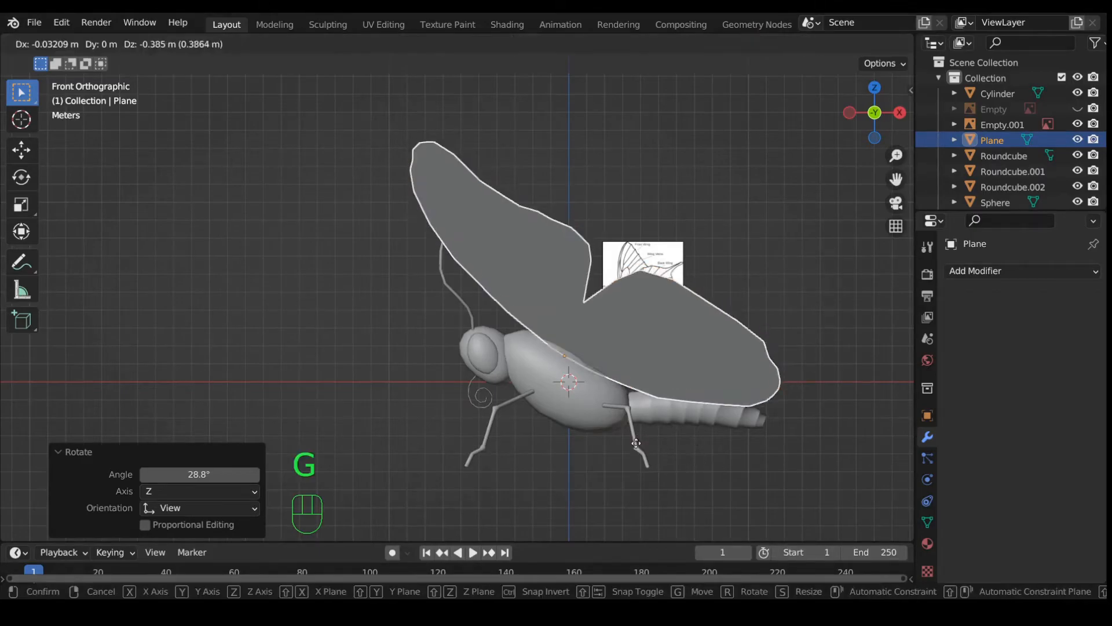
left_click(656, 440)
middle_click_drag(656, 439, 402, 376)
key("g")
left_click(524, 449)
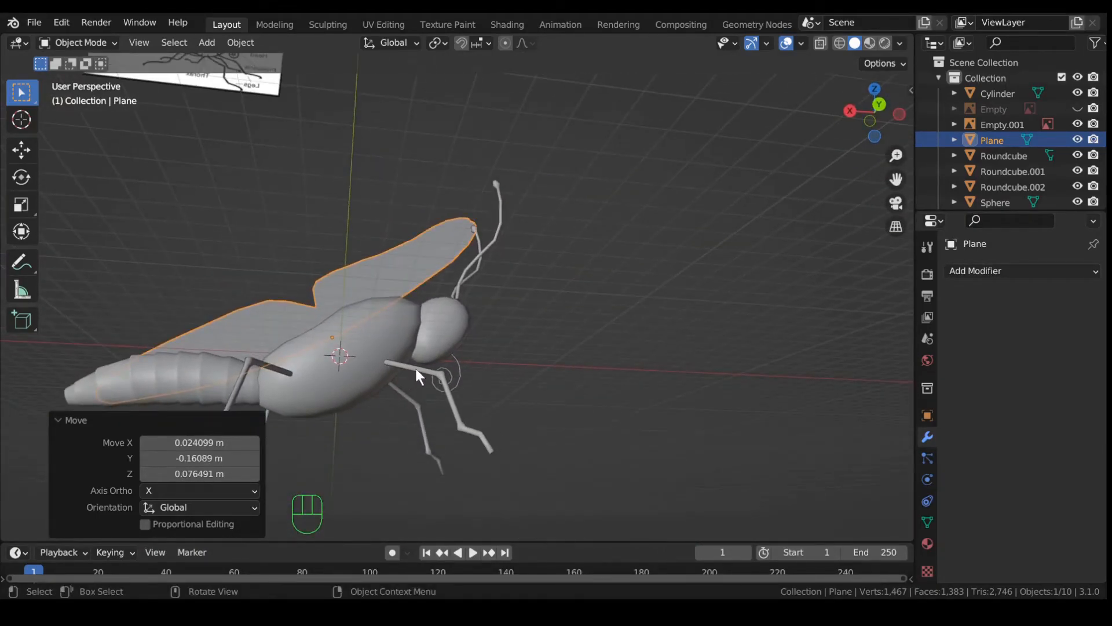
Rotate the wing back about -3.71° in front view and check its angle from the right side.
key("KP_3")
key("KP_1")
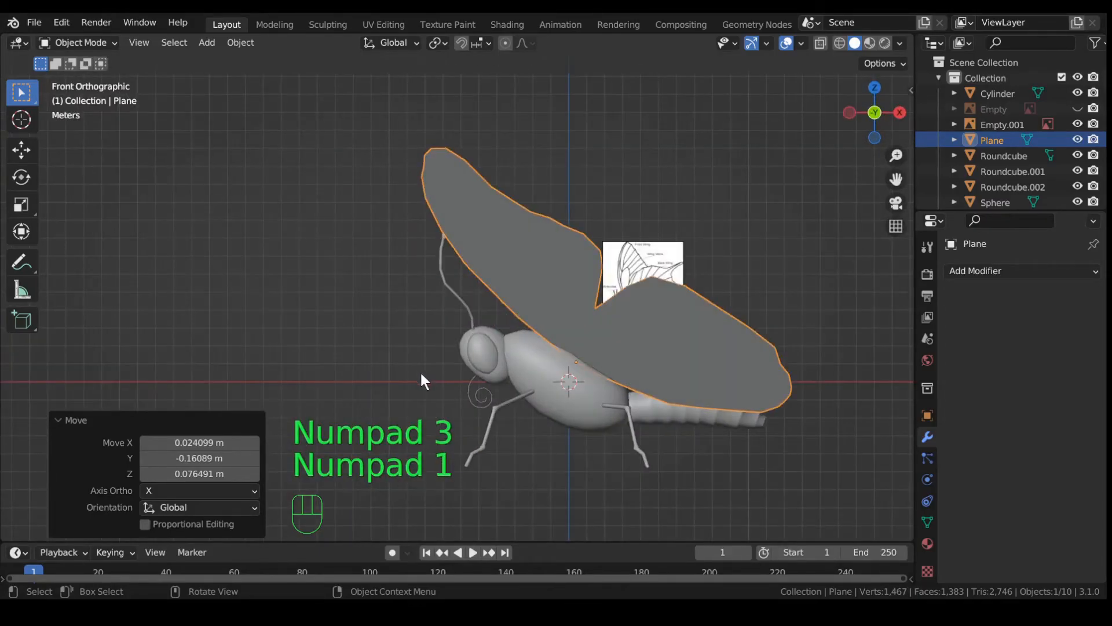
key("r")
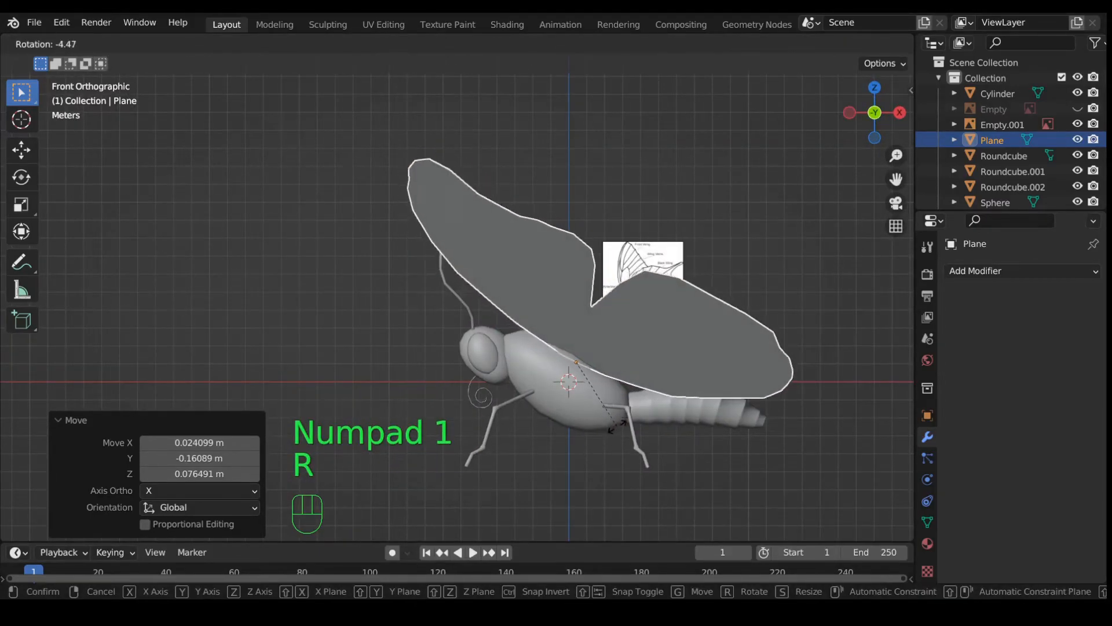
left_click(618, 428)
middle_click_drag(617, 429, 490, 411)
key("KP_3")
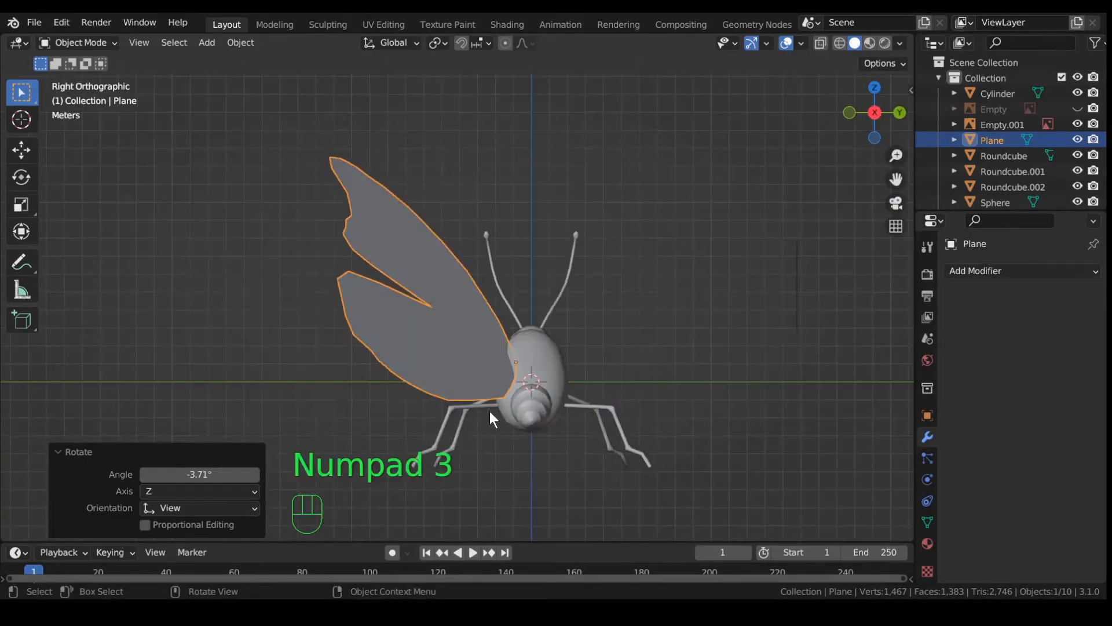
Rotate the wing about -8.68° in the left view so it stands more upright beside the body.
key("KP_9")
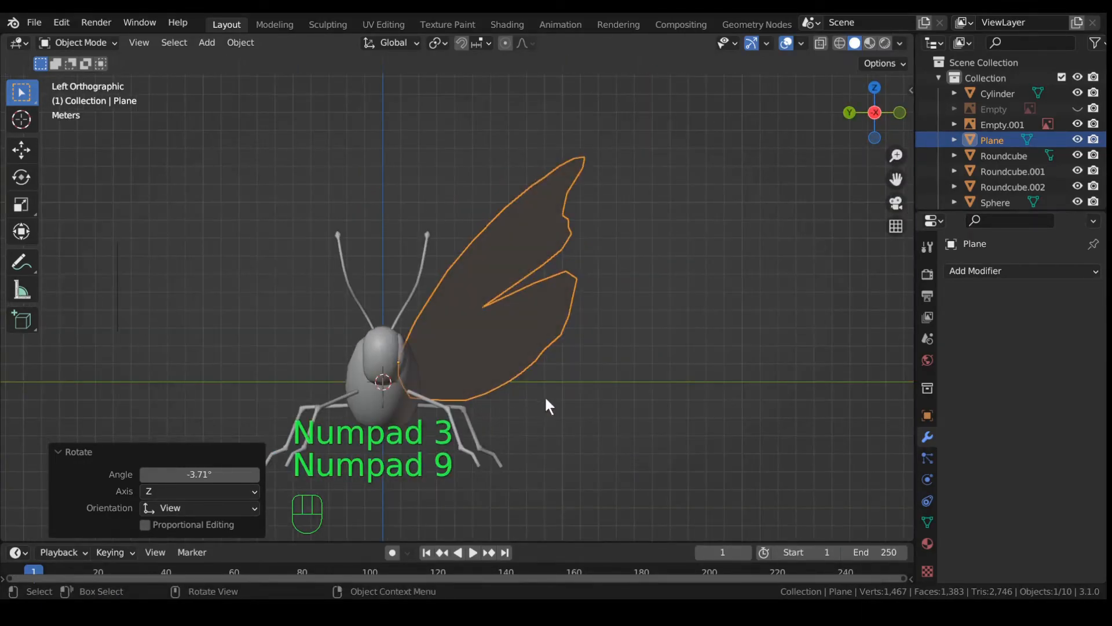
key("r")
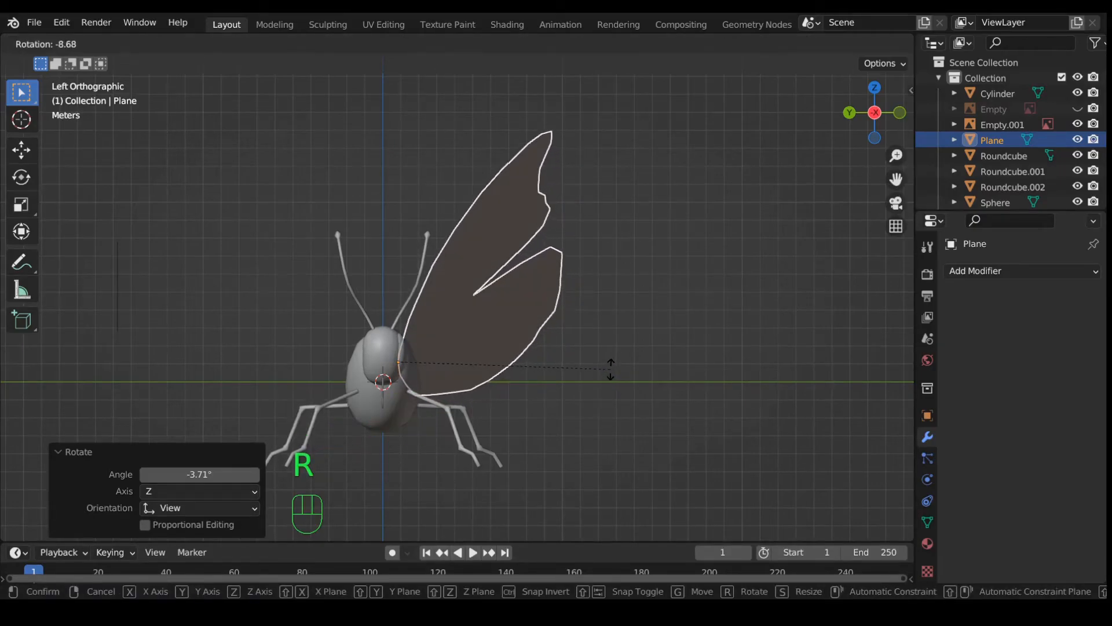
left_click(610, 369)
middle_click_drag(610, 369, 660, 442)
key("r")
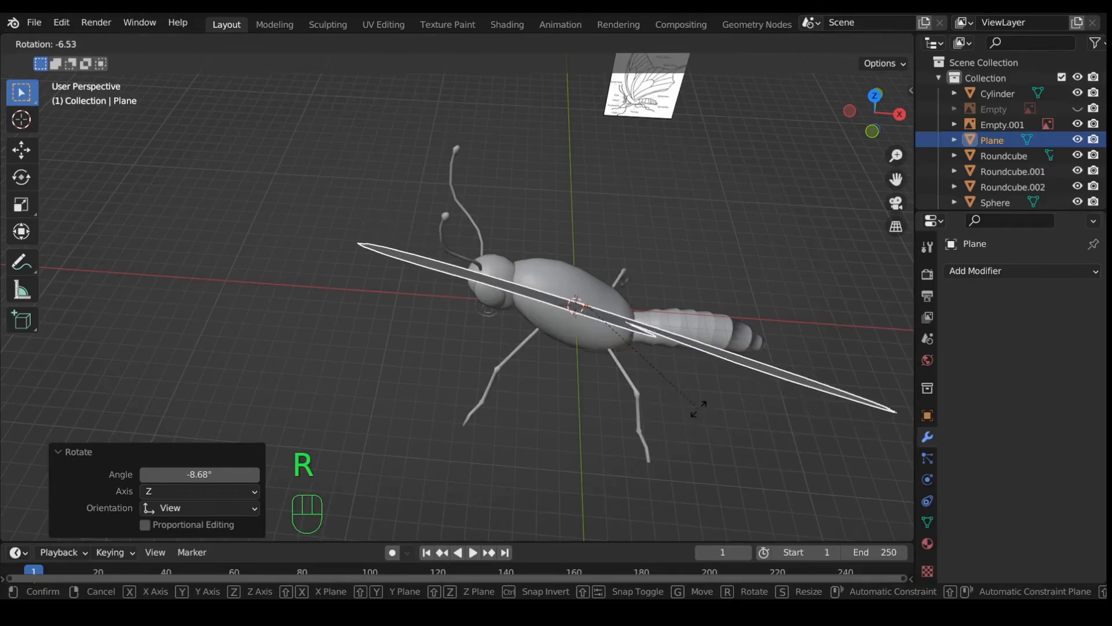
right_click(696, 411)
Rotate the wing about -8.12° around the view axis in an angled perspective view.
middle_click_drag(697, 407, 599, 370)
key("r")
left_click(721, 407)
scroll(680, 358, "up", 3)
scroll(677, 348, "down", 3)
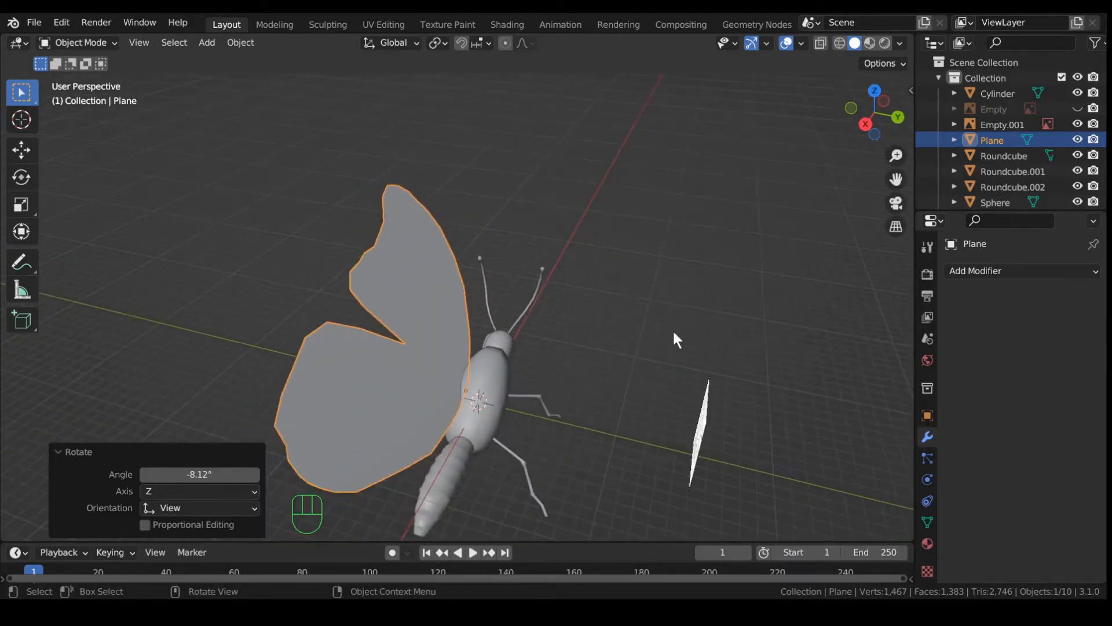
Add a Mirror modifier to the wing, using the thorax as mirror object and only the Y axis.
left_click(988, 284)
left_click(796, 455)
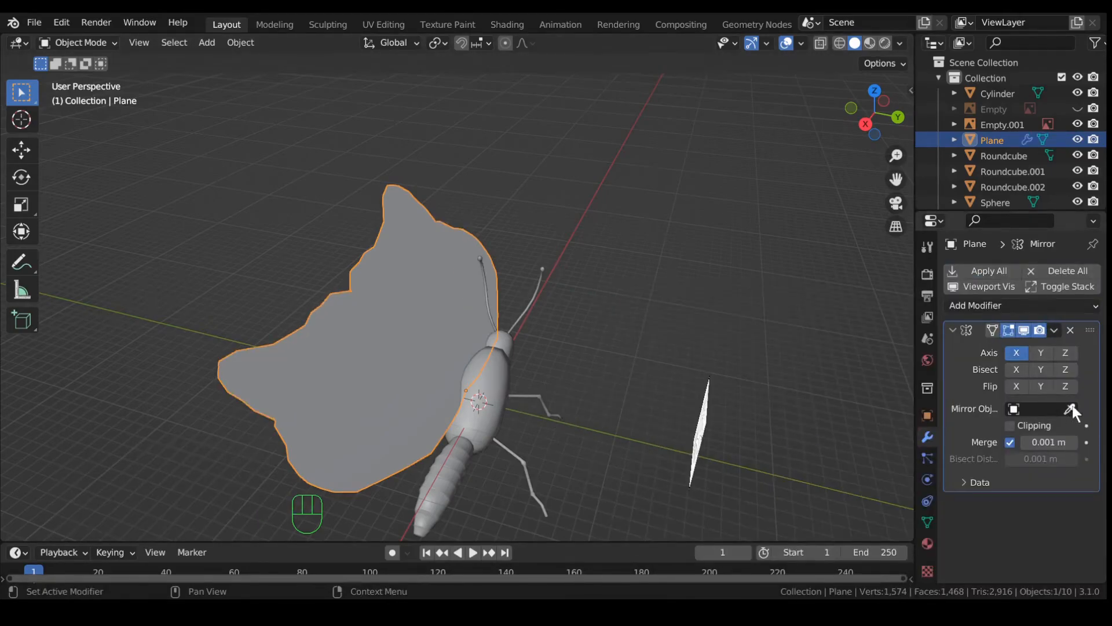
left_click(496, 385)
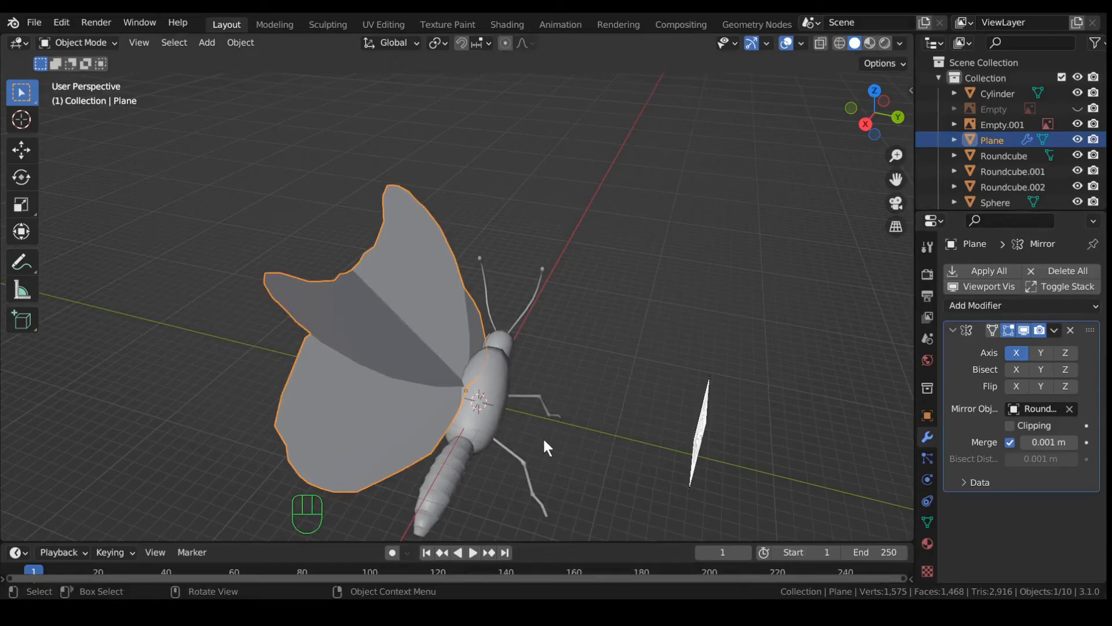
left_click(1016, 352)
left_click(1041, 352)
middle_click_drag(576, 380, 667, 359)
left_click(631, 349)
Add a Mirror modifier to the eye, using the head sphere as mirror object and only the Y axis.
middle_click_drag(438, 237, 413, 377)
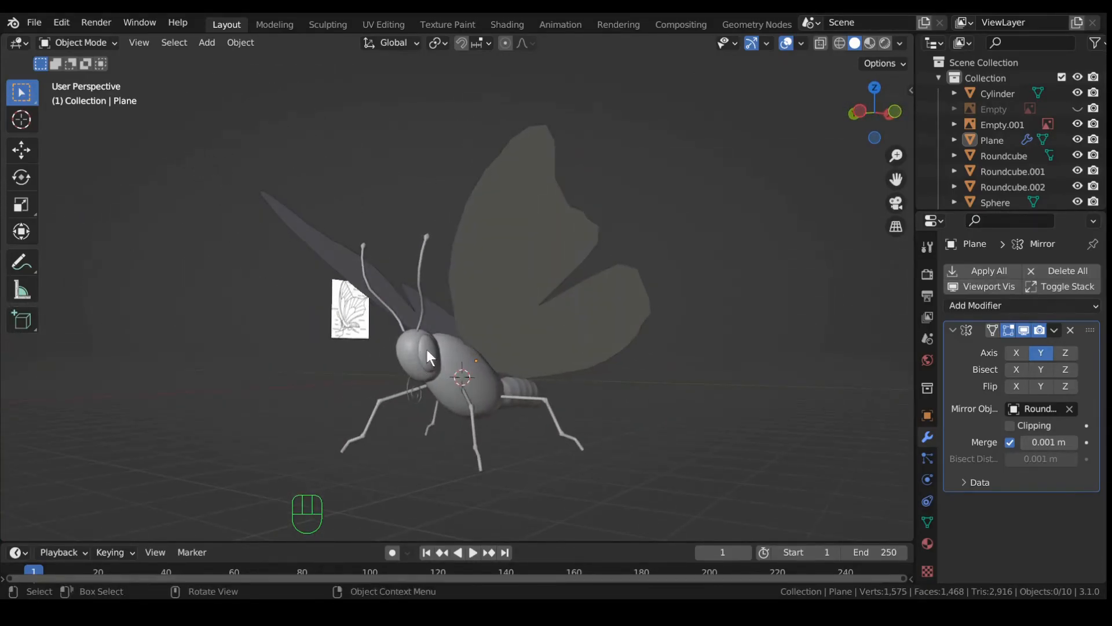
left_click(428, 350)
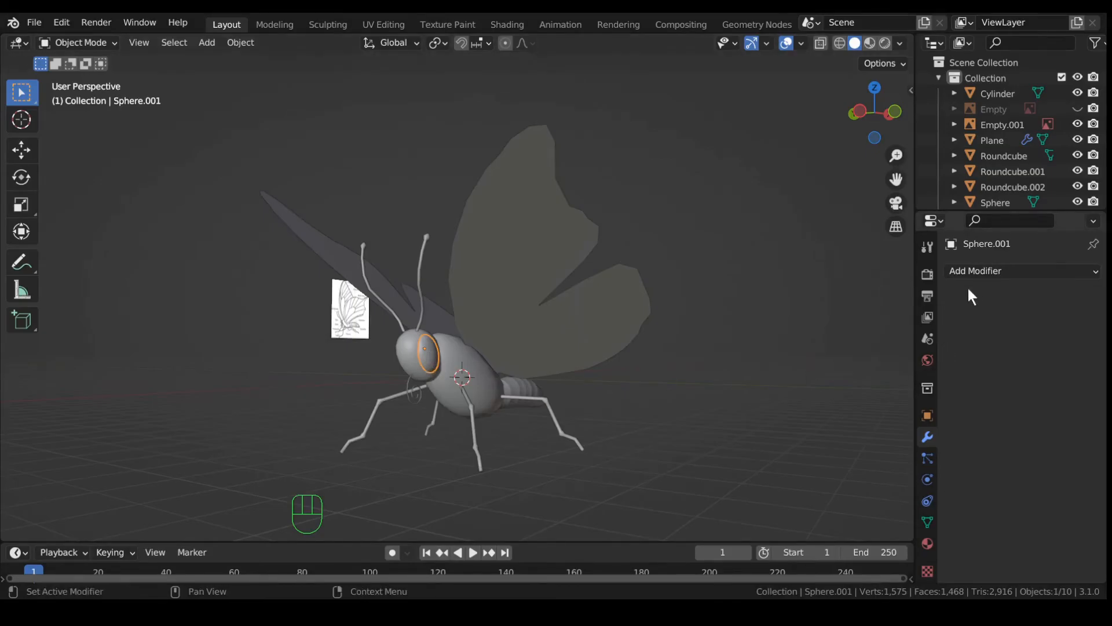
left_click(972, 270)
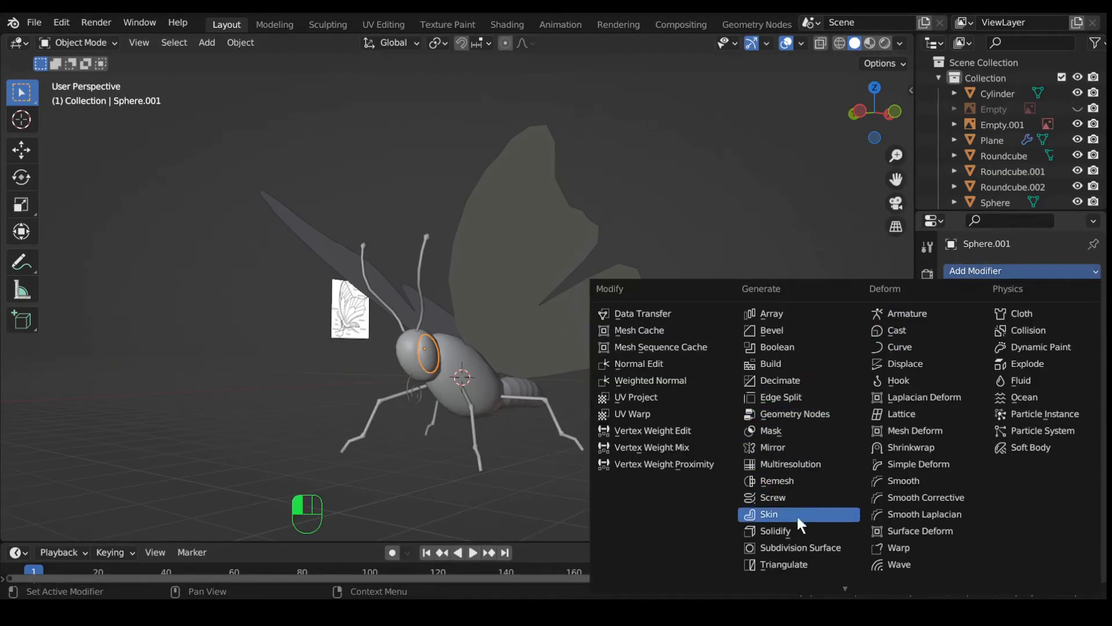
left_click(788, 446)
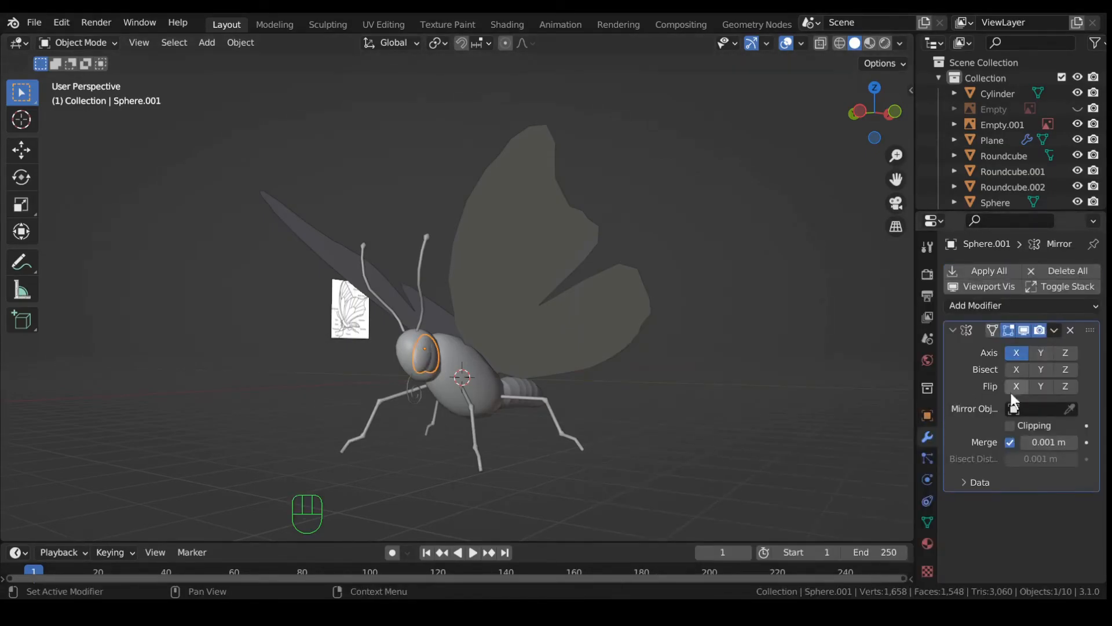
left_click(1070, 408)
left_click(348, 410)
middle_click_drag(348, 409, 390, 392)
scroll(603, 417, "up", 5)
scroll(591, 413, "down", 5)
scroll(586, 415, "down", 2)
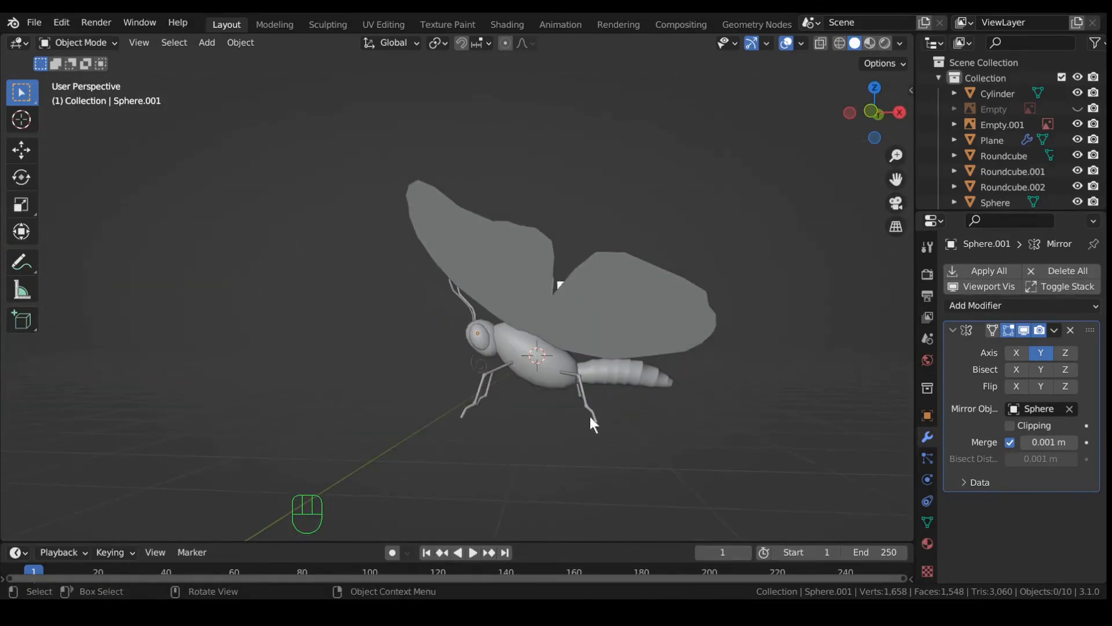
Scale the segmented abdomen up uniformly by about 1.181.
middle_click_drag(588, 423, 506, 405, "shift")
scroll(506, 404, "up", 3)
left_click(517, 395)
middle_click_drag(589, 440, 645, 468)
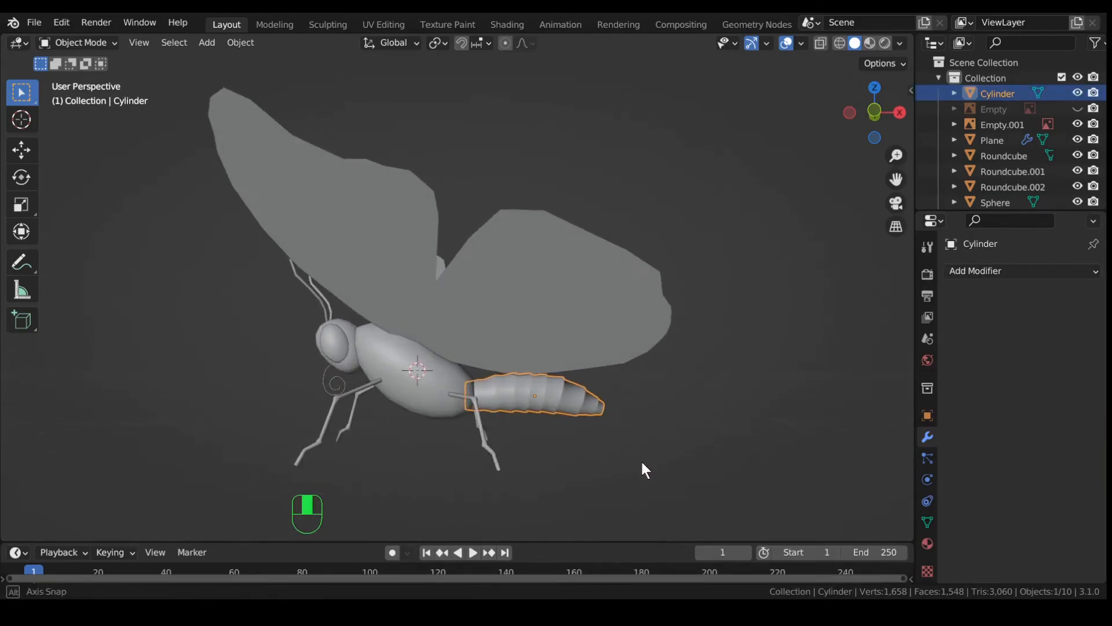
key("s")
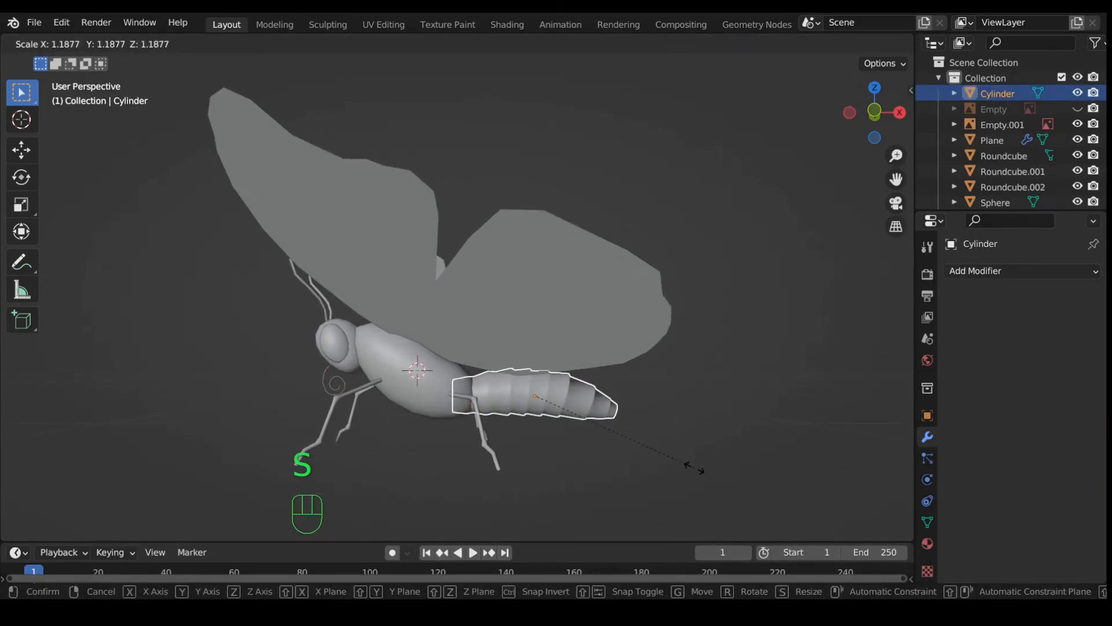
left_click(693, 465)
Move the abdomen about 0.58 m in X and 0.22 m in Z in front view to fit behind the thorax.
key("g")
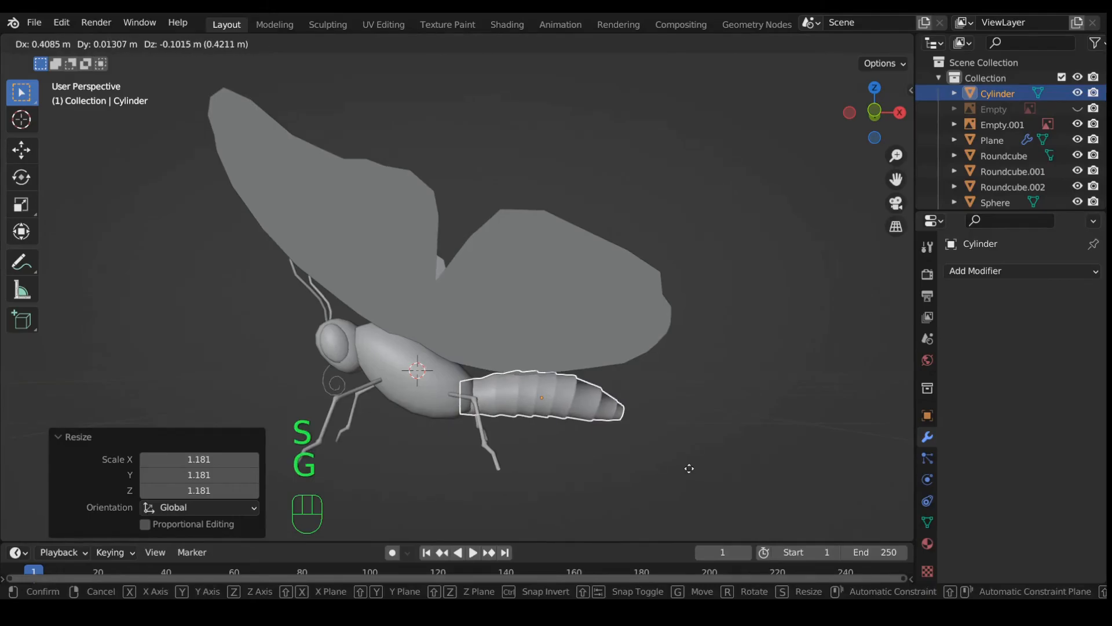
right_click(689, 467)
key("KP_1")
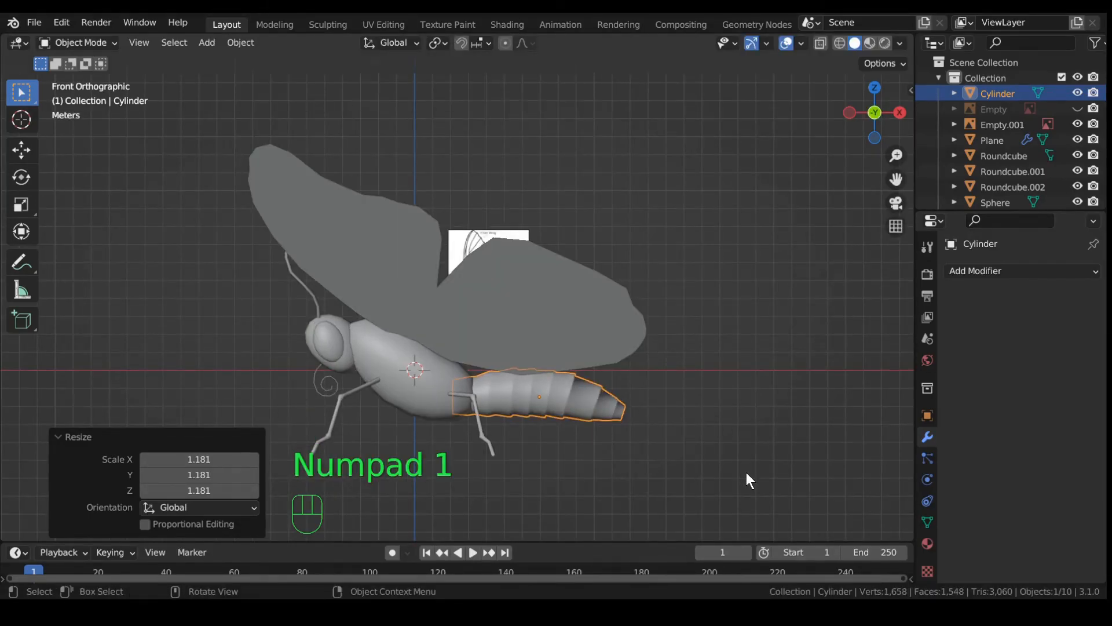
key("g")
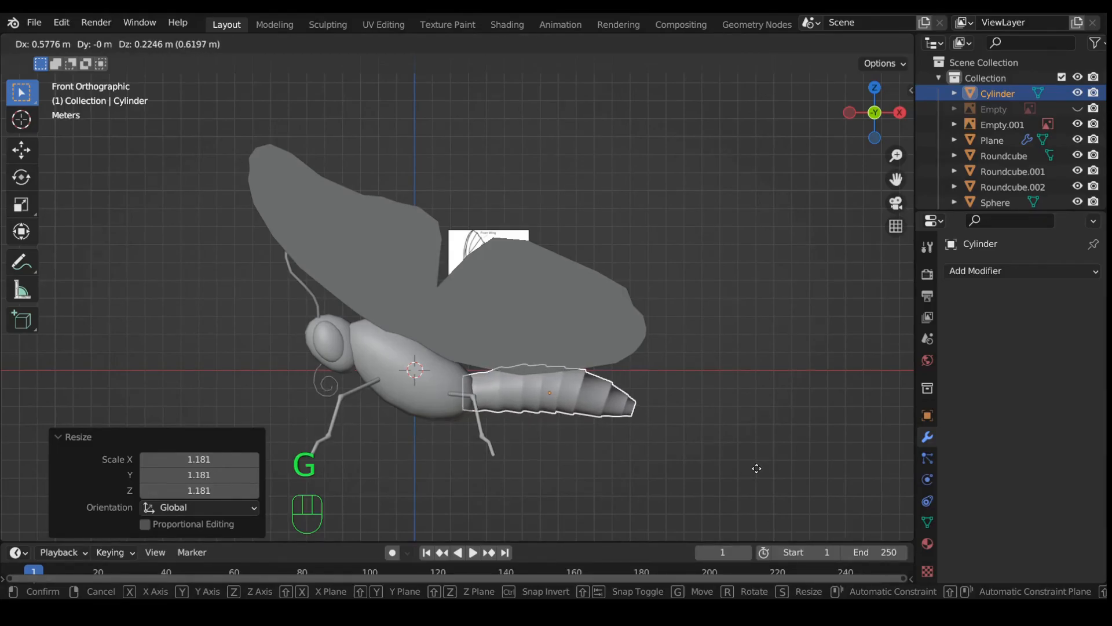
left_click(757, 468)
scroll(673, 434, "down", 3)
middle_click_drag(661, 420, 633, 420)
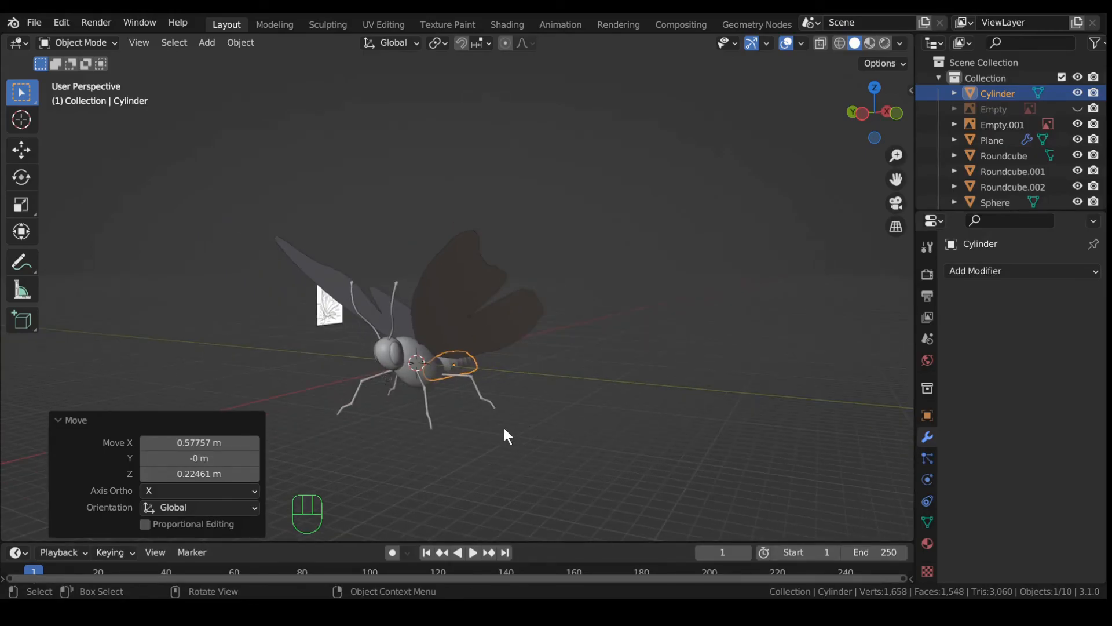
middle_click_drag(517, 420, 538, 403)
scroll(515, 394, "up", 2)
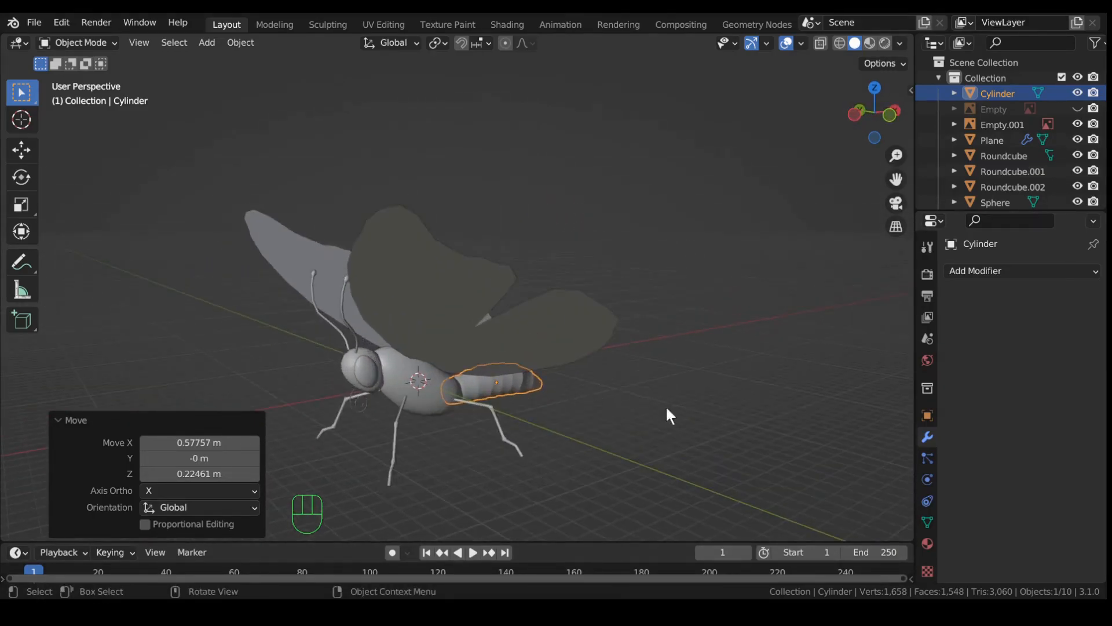